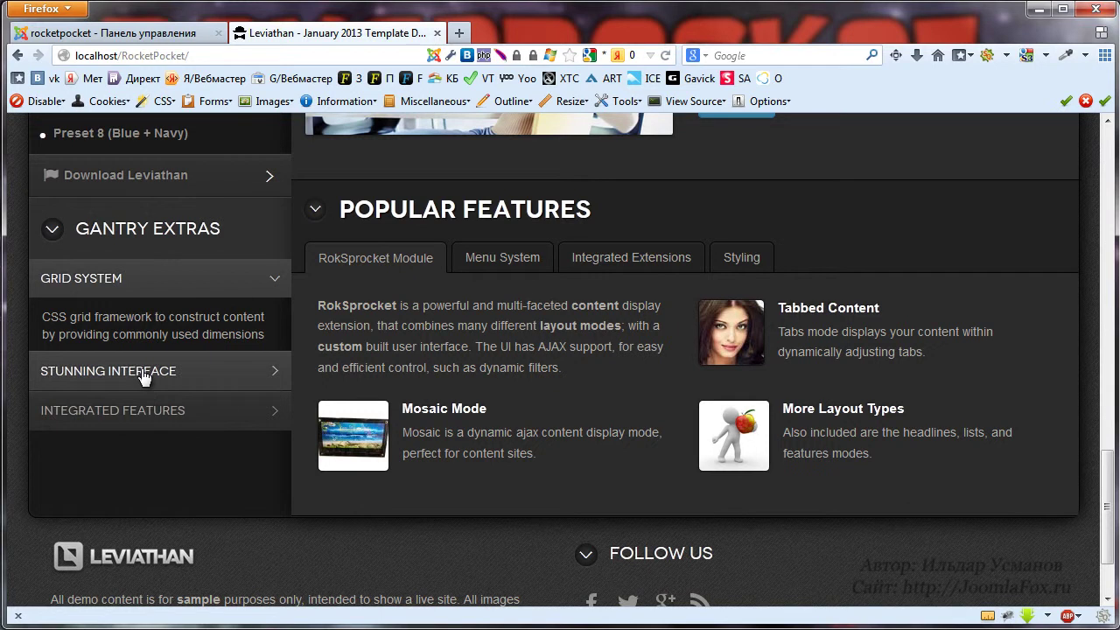
# Examine the Grid System, Stunning Interface and Integrated Features entries and their texts in the site's Gantry Extras list
pyautogui.click(143, 416)
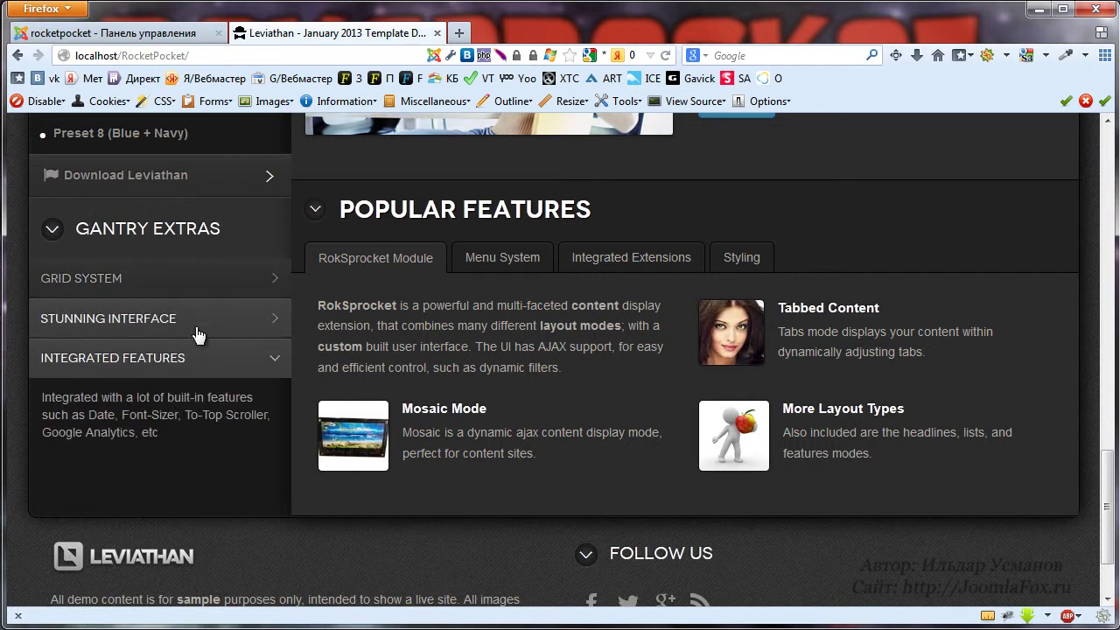
pyautogui.click(194, 329)
pyautogui.click(198, 281)
pyautogui.click(192, 374)
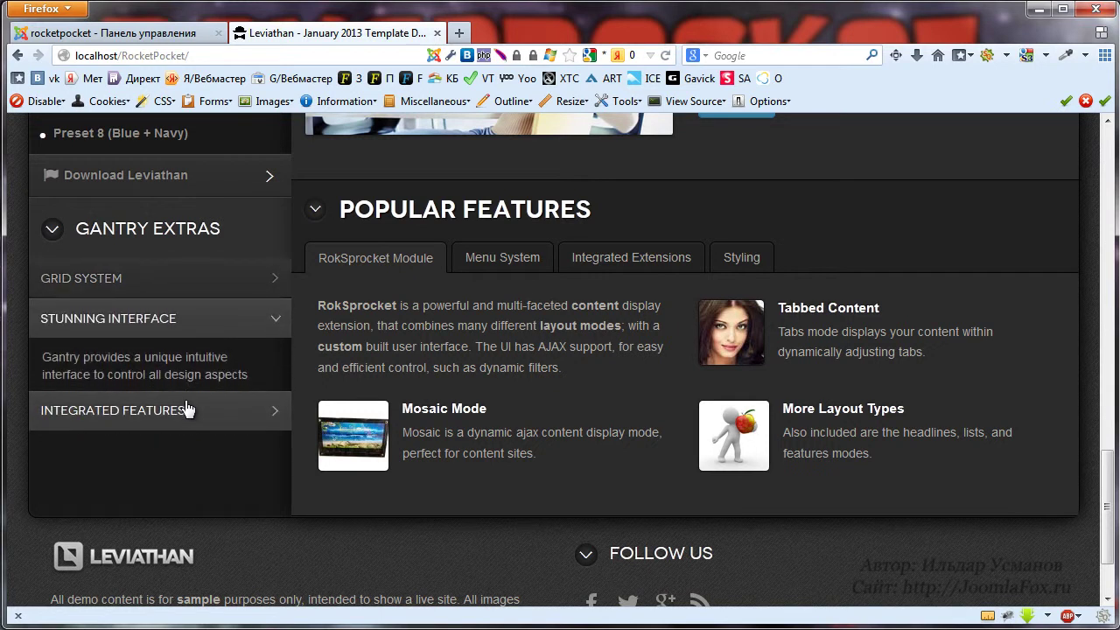
pyautogui.click(179, 405)
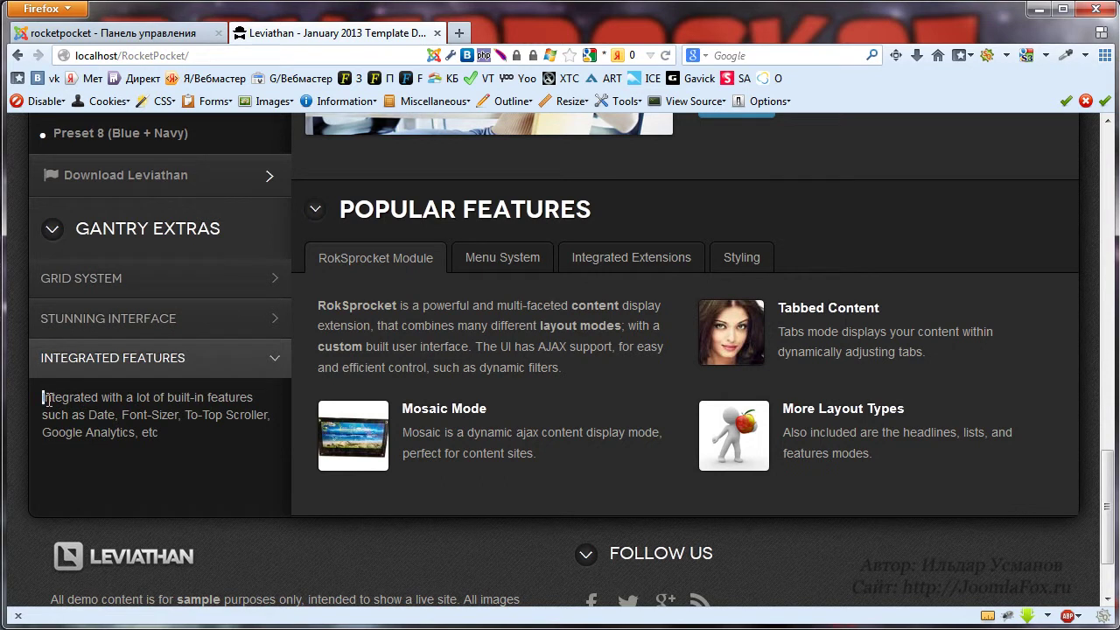
pyautogui.moveTo(44, 397); pyautogui.dragTo(149, 435)
pyautogui.click(219, 337)
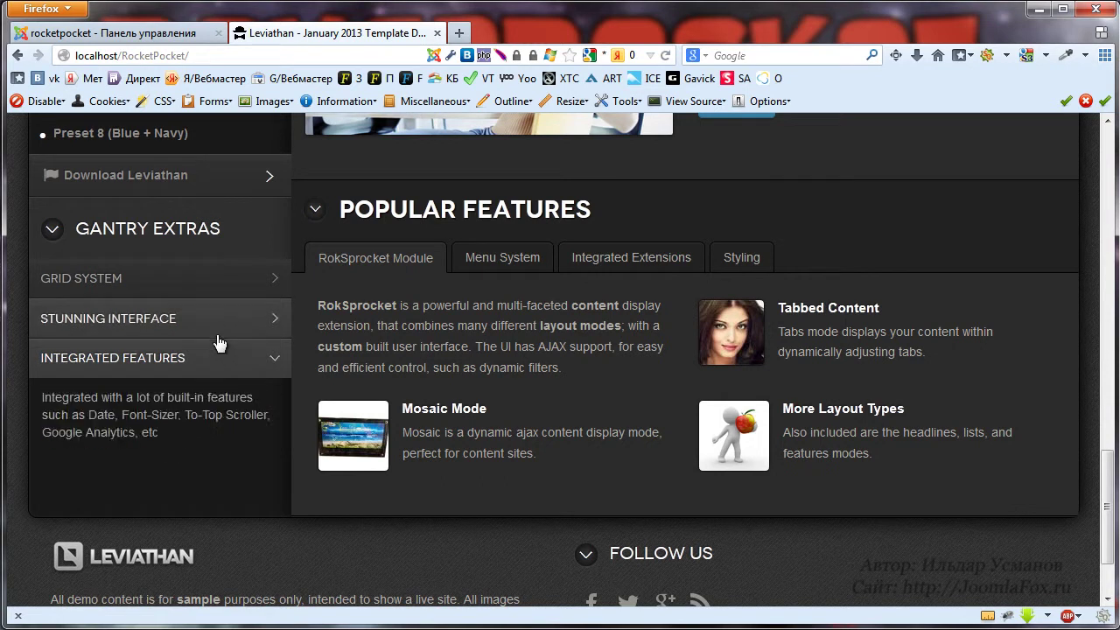
pyautogui.click(219, 282)
pyautogui.moveTo(265, 334); pyautogui.dragTo(43, 324)
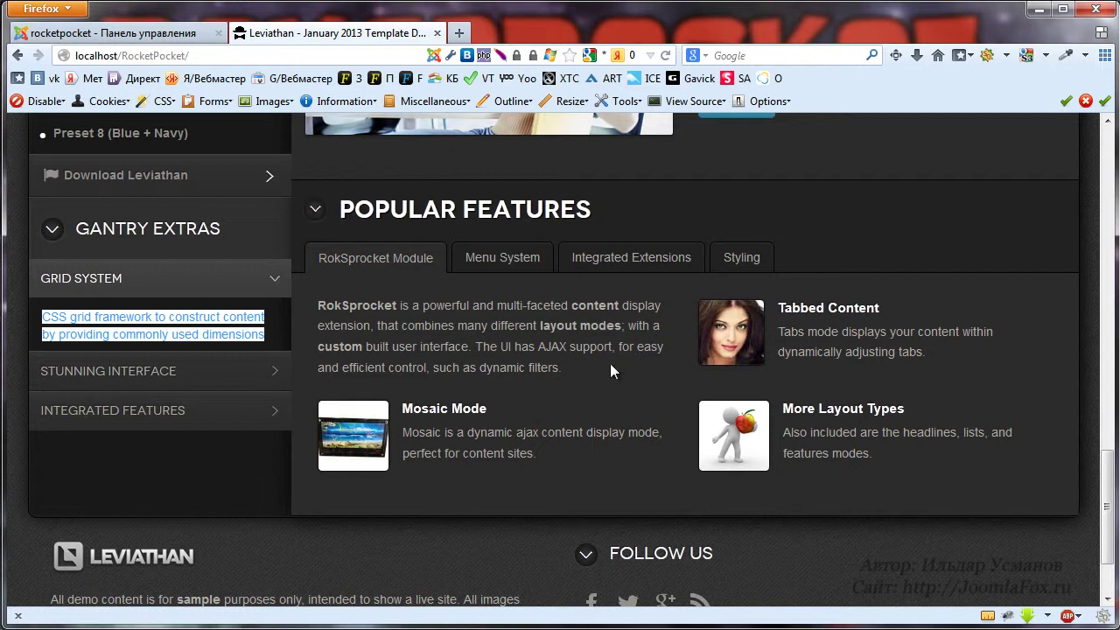
pyautogui.click(172, 370)
pyautogui.click(183, 415)
pyautogui.click(242, 320)
pyautogui.click(230, 281)
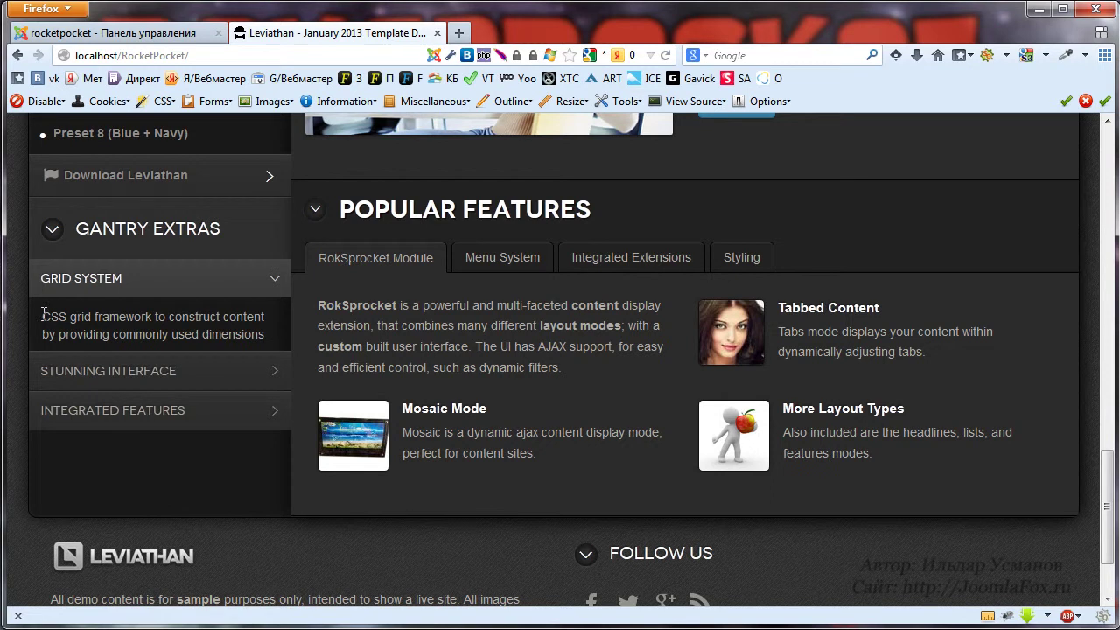
pyautogui.moveTo(42, 317); pyautogui.dragTo(253, 343)
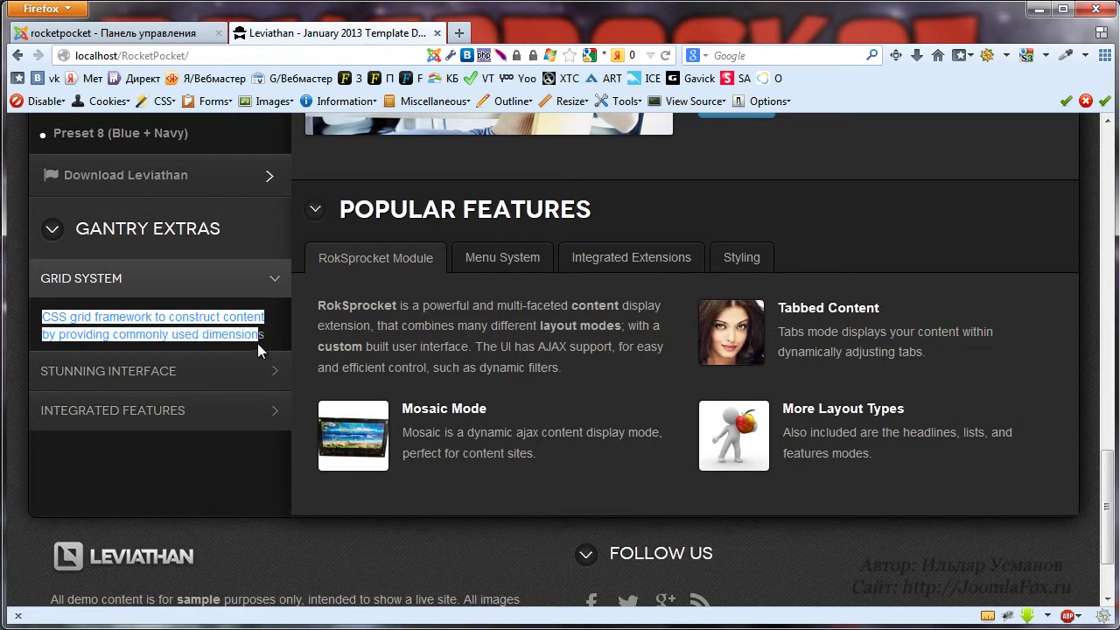
pyautogui.click(265, 340)
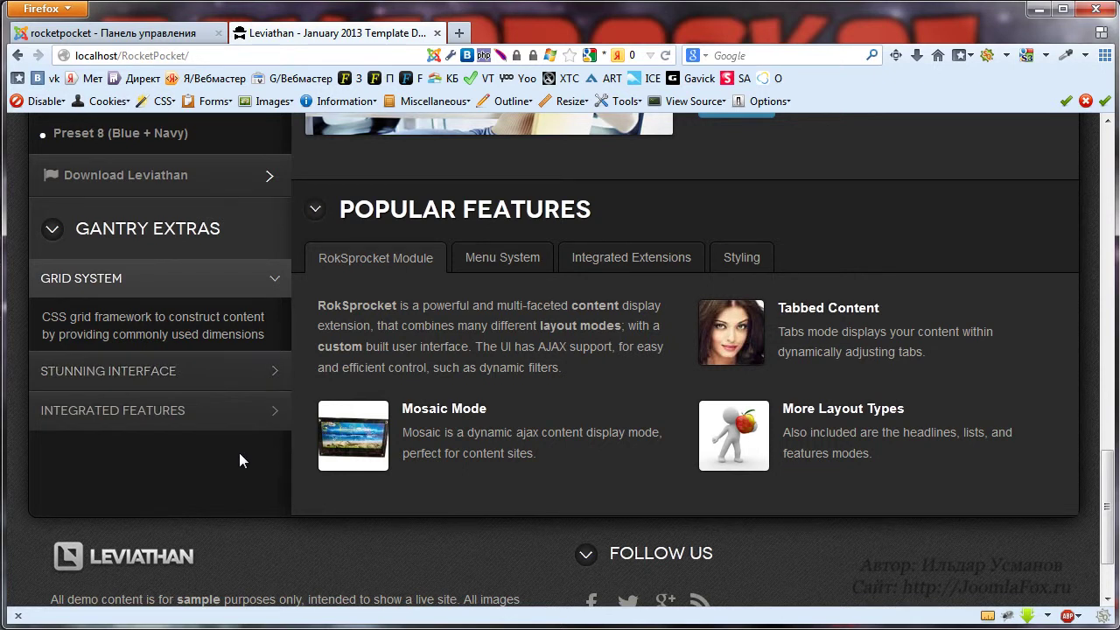
# Switch to the Joomla control panel and open the module manager
pyautogui.scroll(3, 240, 458)
pyautogui.click(136, 38)
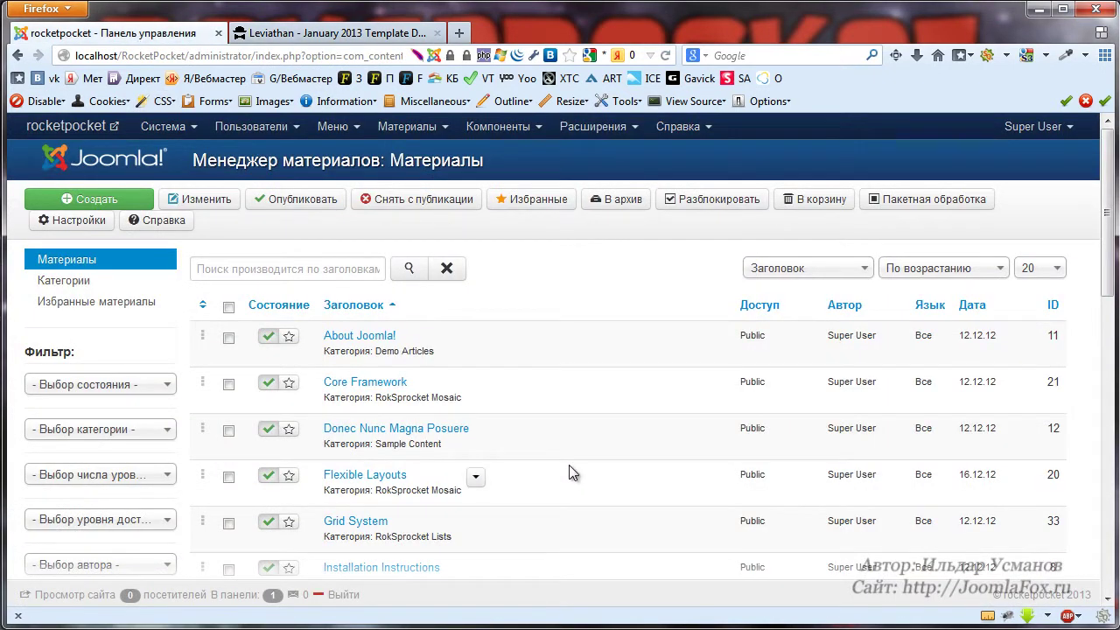
pyautogui.scroll(-3, 662, 427)
pyautogui.scroll(3, 662, 425)
pyautogui.click(600, 135)
pyautogui.click(604, 194)
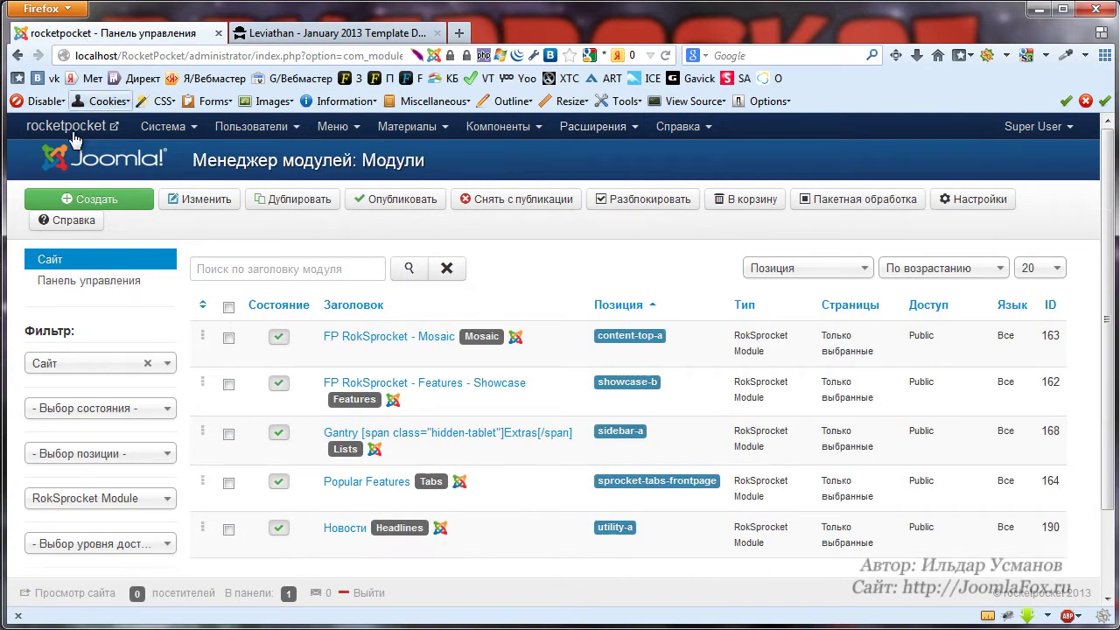
pyautogui.click(92, 200)
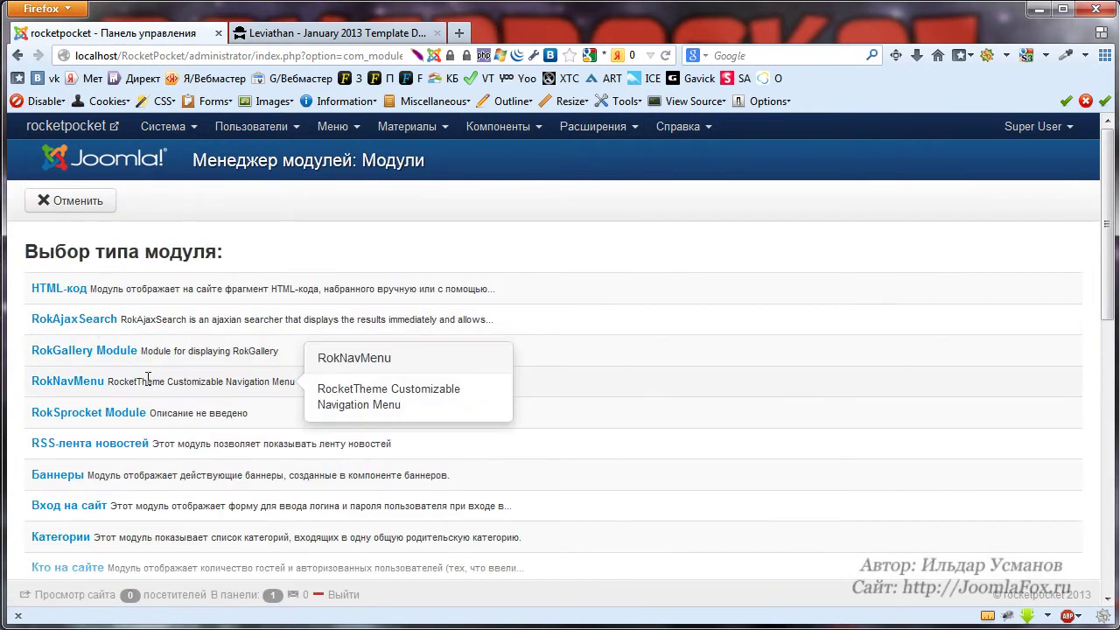
pyautogui.click(126, 423)
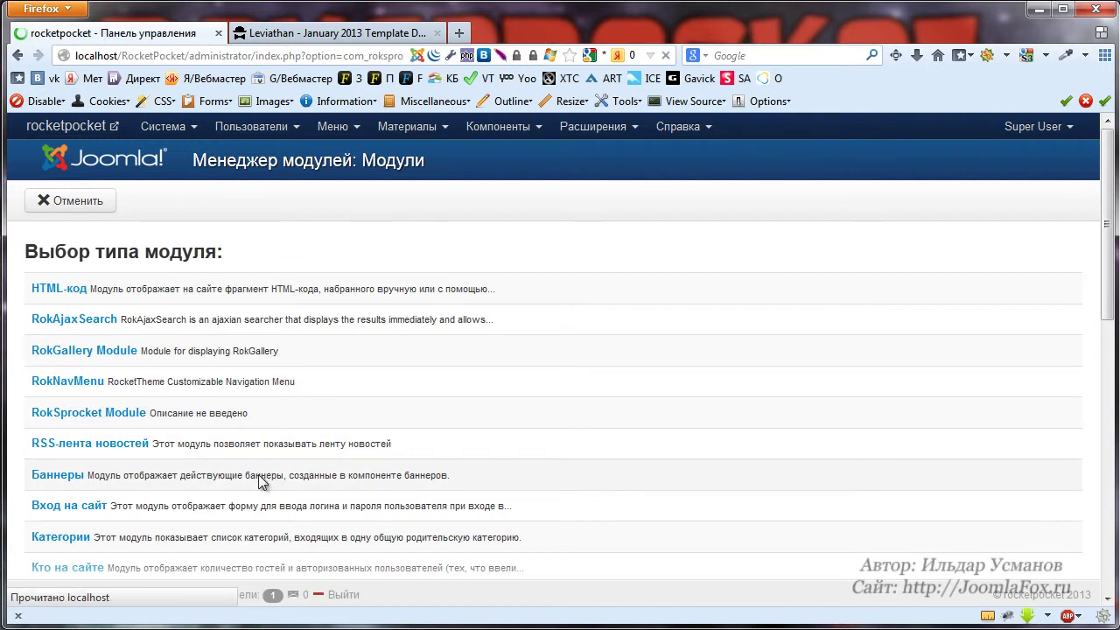
pyautogui.click(899, 464)
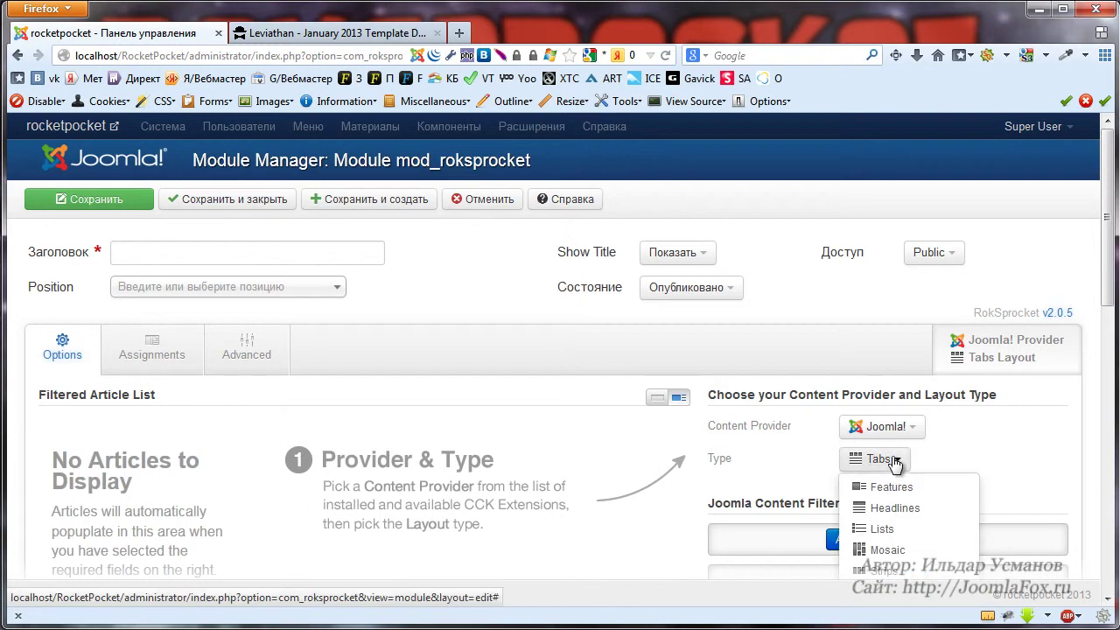
pyautogui.scroll(-3, 895, 464)
pyautogui.click(901, 382)
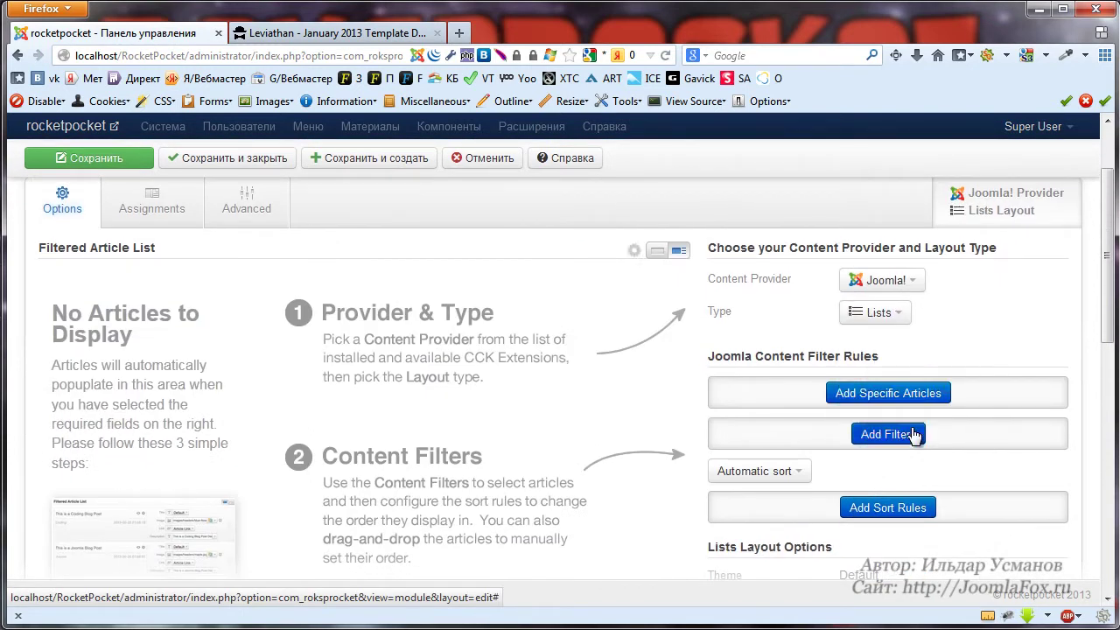
pyautogui.scroll(-2, 580, 318)
pyautogui.scroll(5, 491, 275)
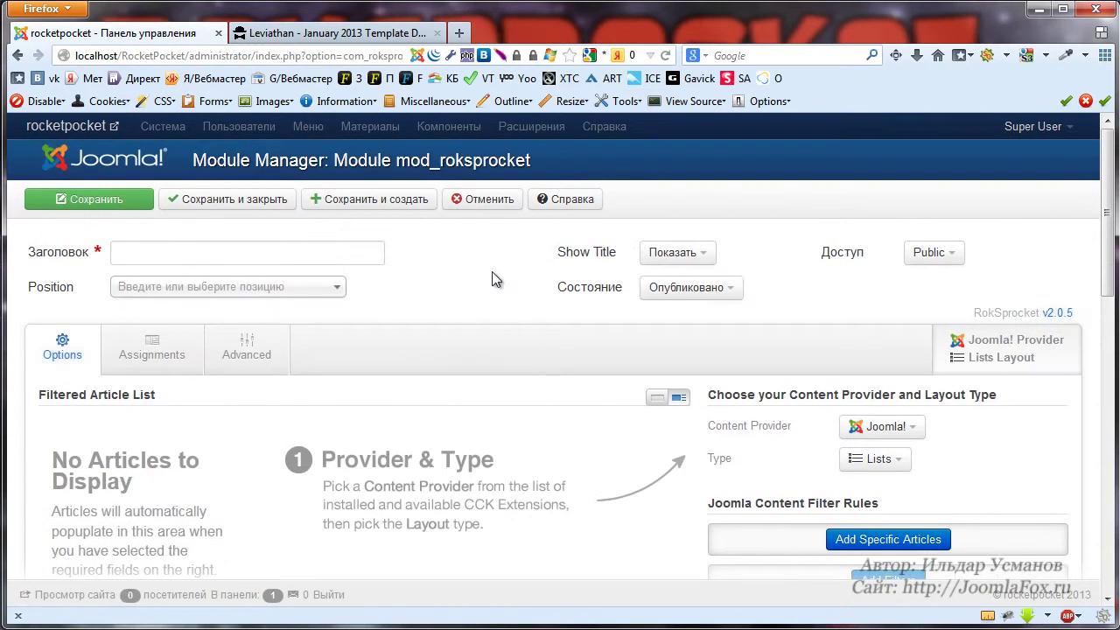
pyautogui.click(516, 200)
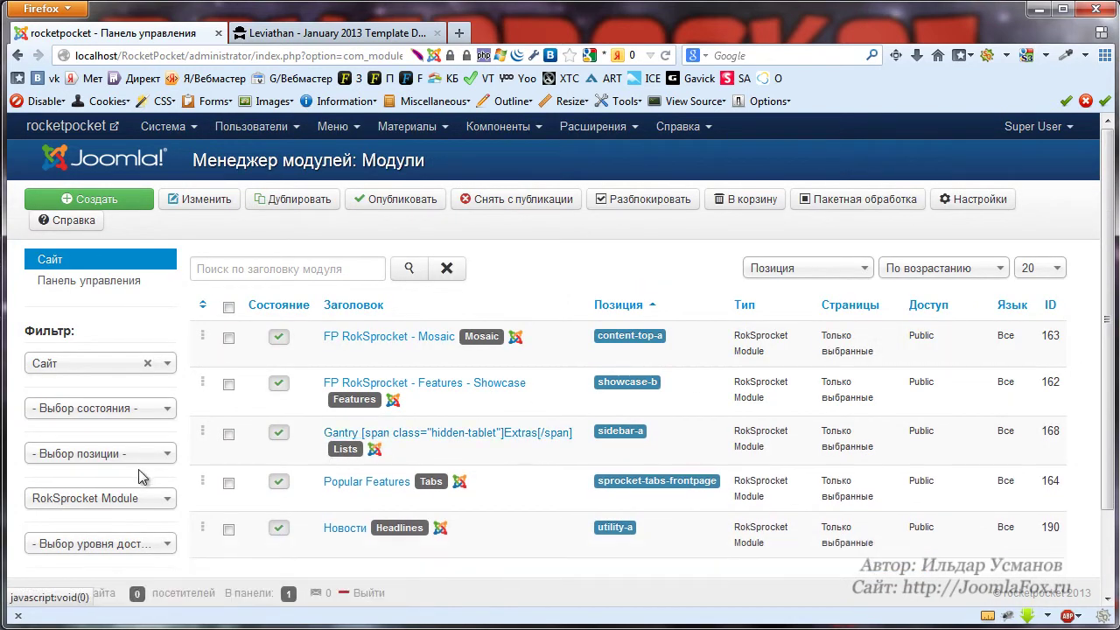
# Open the Gantry Extras module for editing and review its article list, filter rules and Lists layout options
pyautogui.moveTo(350, 447)
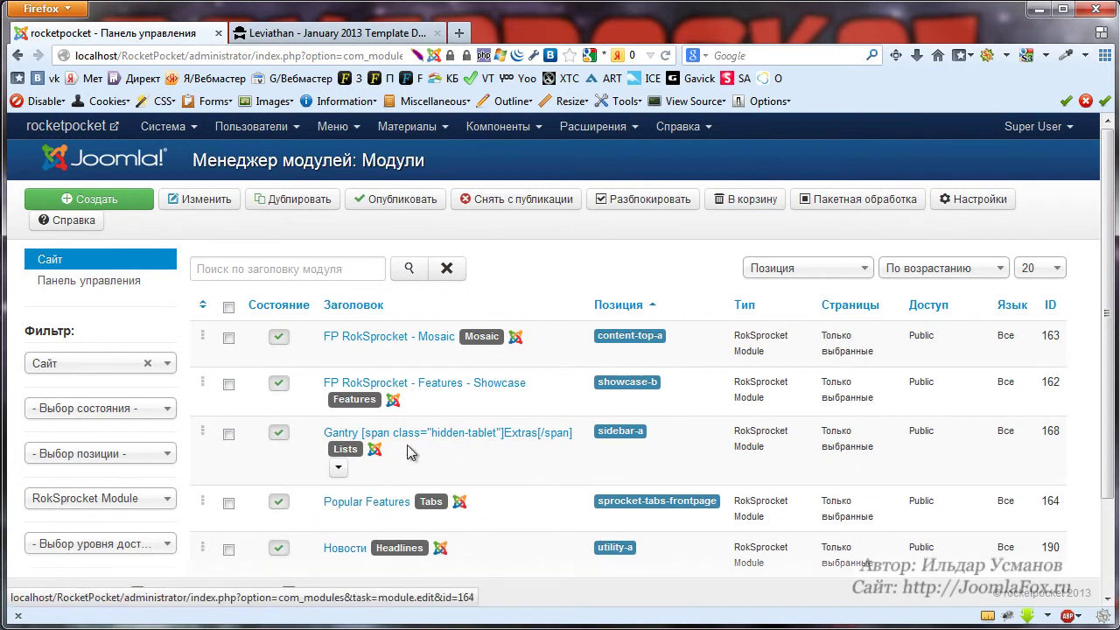
pyautogui.click(413, 434)
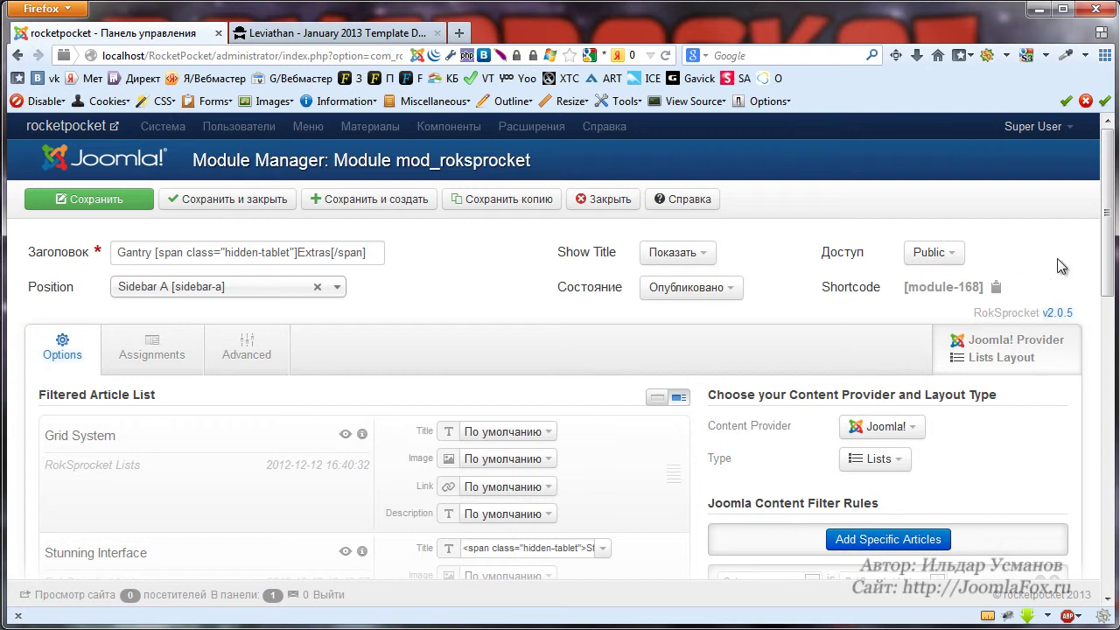
pyautogui.scroll(-5, 1073, 359)
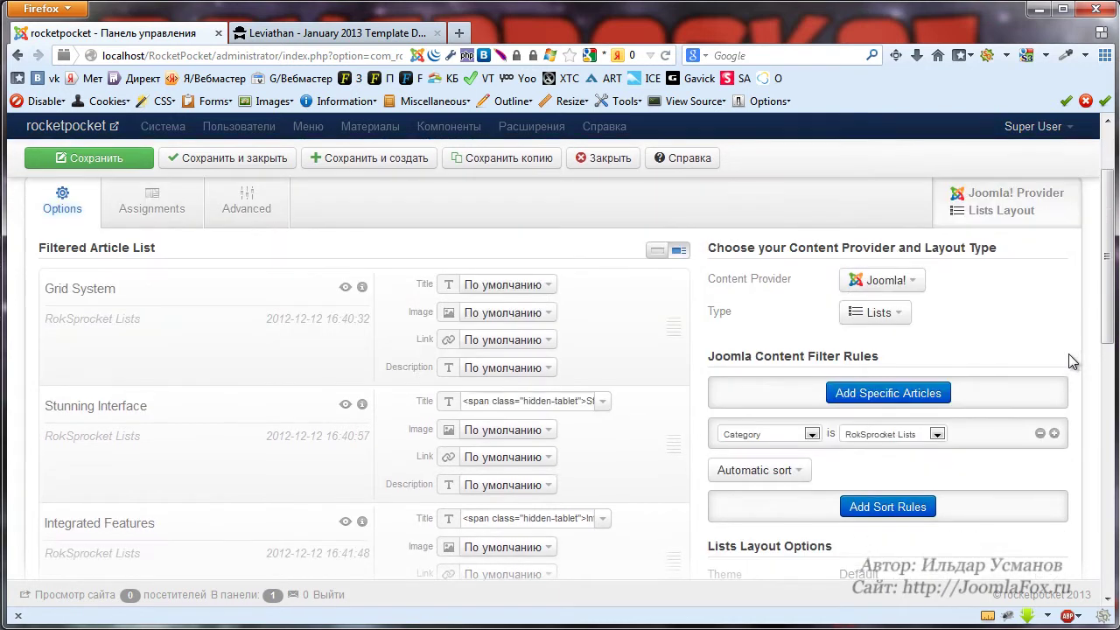
pyautogui.scroll(-4, 1066, 352)
pyautogui.scroll(9, 1063, 352)
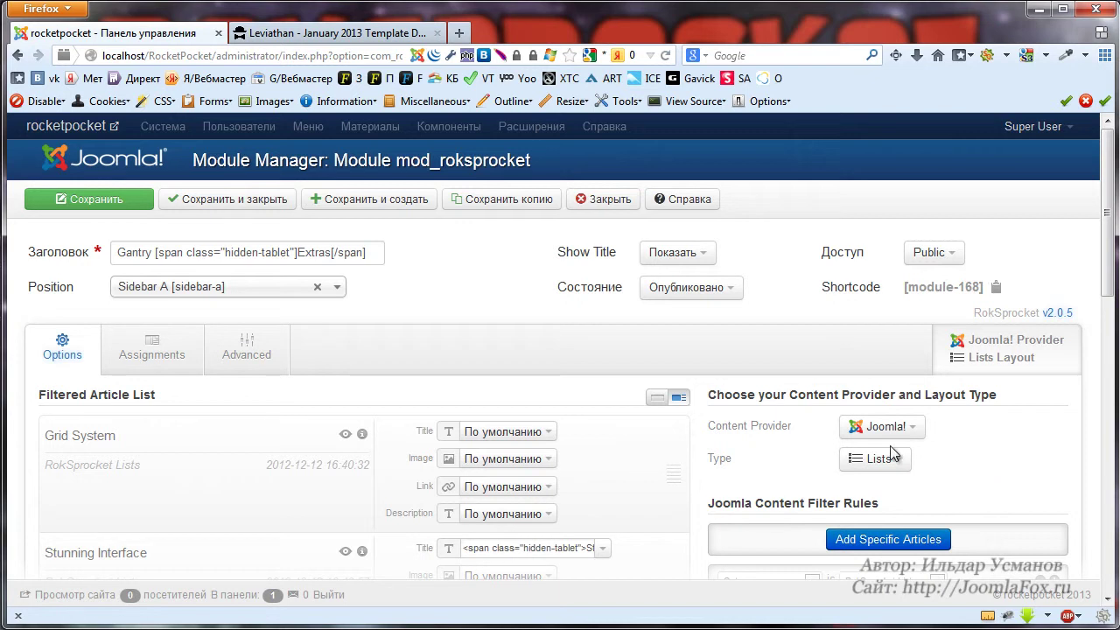
pyautogui.scroll(-1, 955, 450)
pyautogui.scroll(-4, 580, 453)
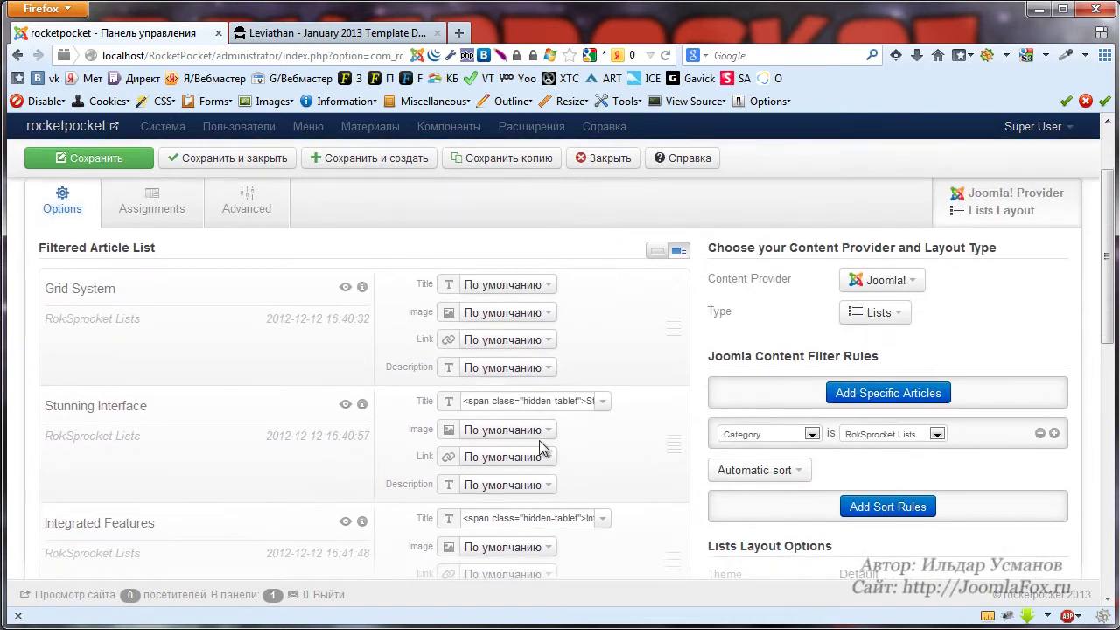
pyautogui.scroll(4, 475, 443)
pyautogui.scroll(-7, 569, 390)
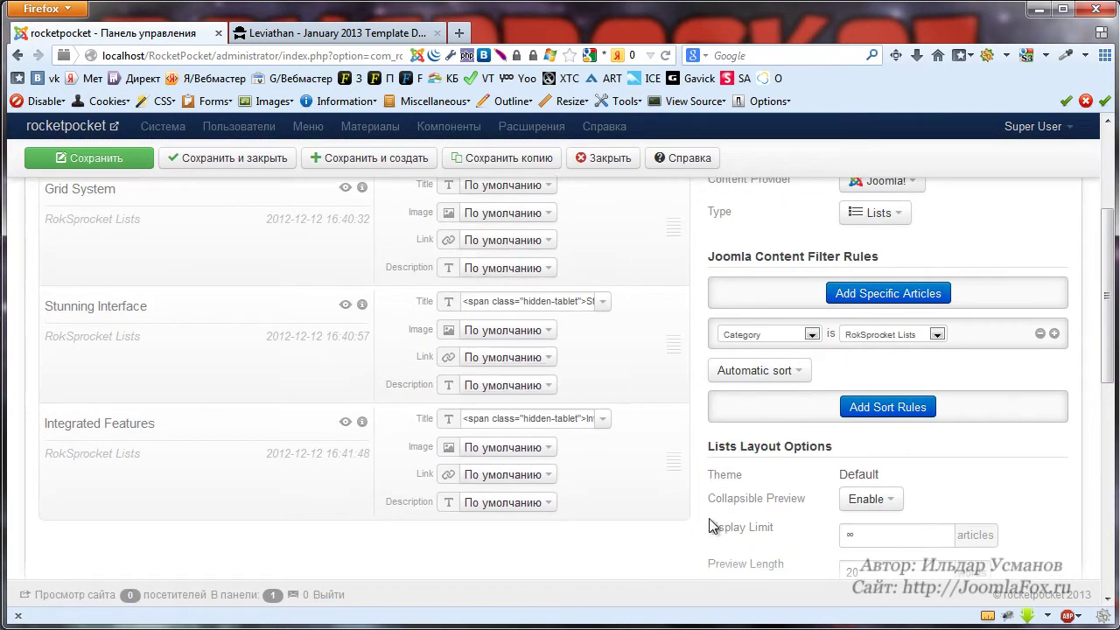
pyautogui.scroll(2, 682, 535)
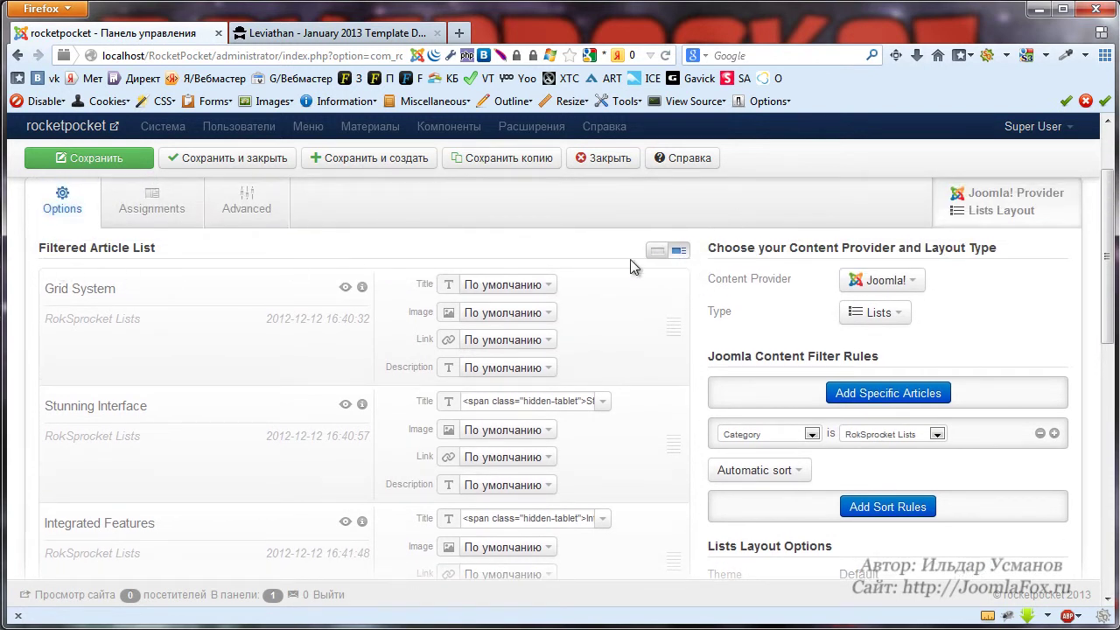
# Compare the Gantry Extras entries on the live site with the per-article title and description settings in the module
pyautogui.click(245, 31)
pyautogui.scroll(-2, 330, 303)
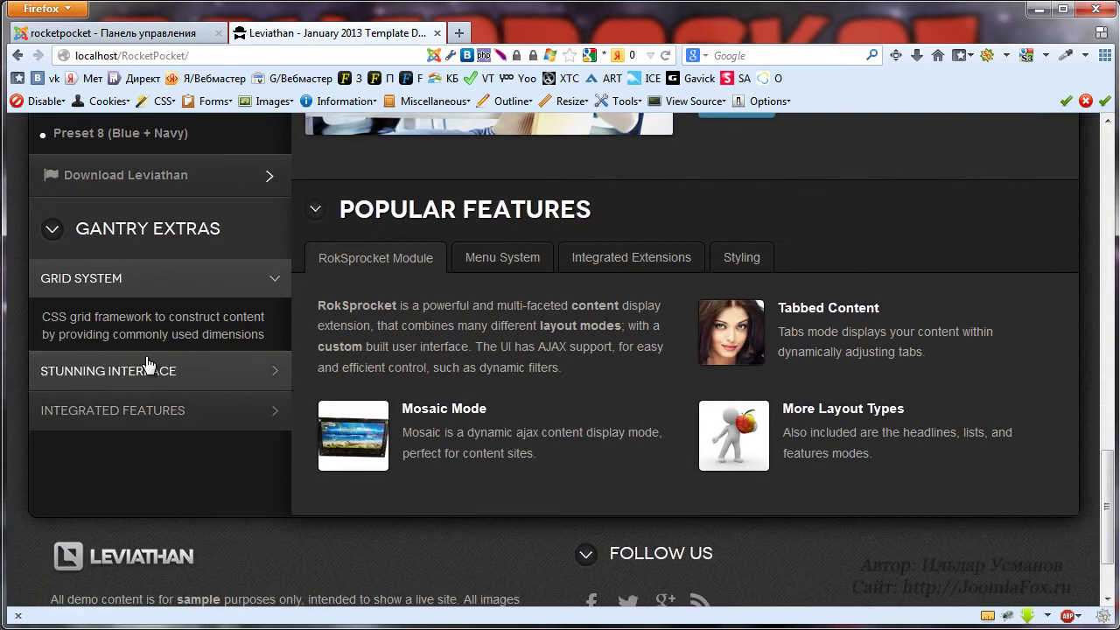
pyautogui.click(144, 368)
pyautogui.click(136, 419)
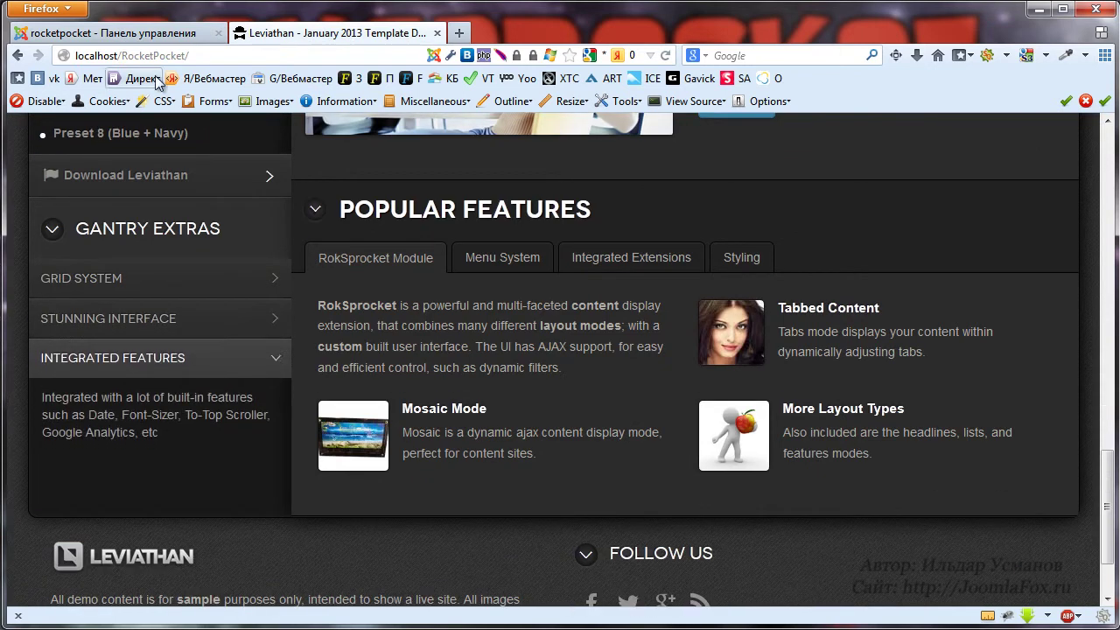
pyautogui.click(153, 35)
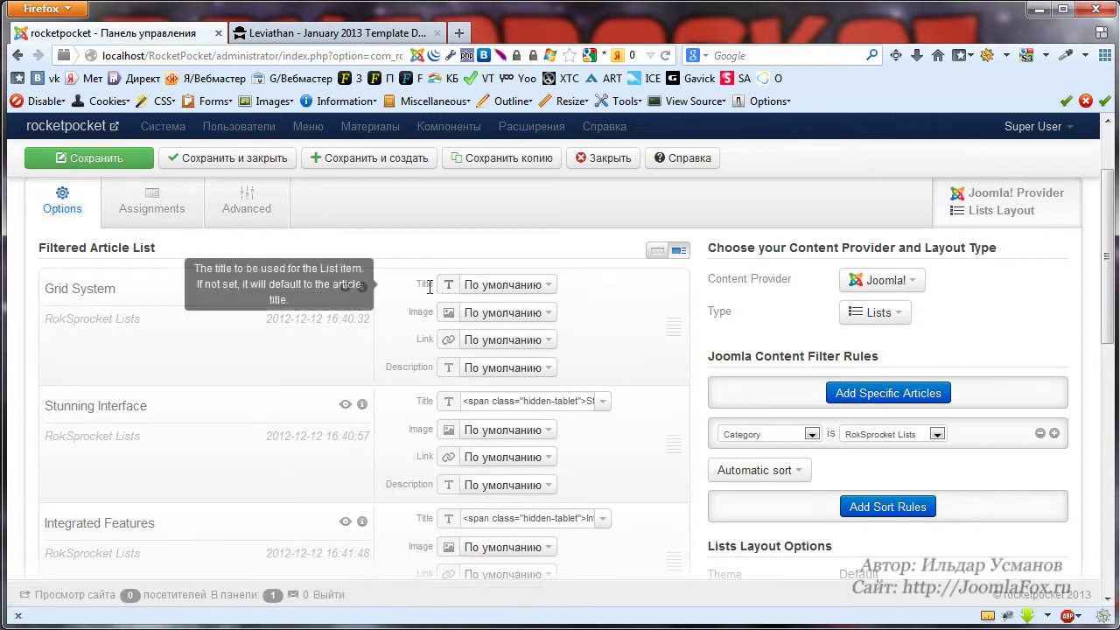
pyautogui.moveTo(420, 367)
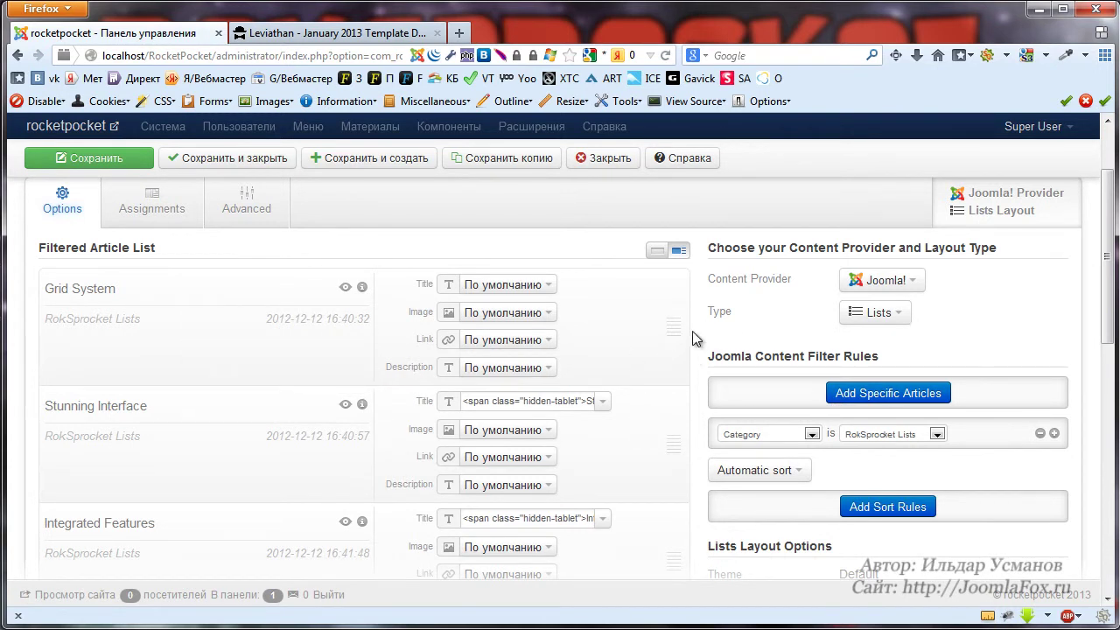
pyautogui.moveTo(704, 254)
pyautogui.mouseDown()
pyautogui.moveTo(335, 517)
pyautogui.moveTo(55, 618)
pyautogui.moveTo(58, 608)
pyautogui.moveTo(35, 606)
pyautogui.mouseUp()
# Add Installation Instructions as a specific article in the content filter rules and check the filtered article list
pyautogui.click(913, 394)
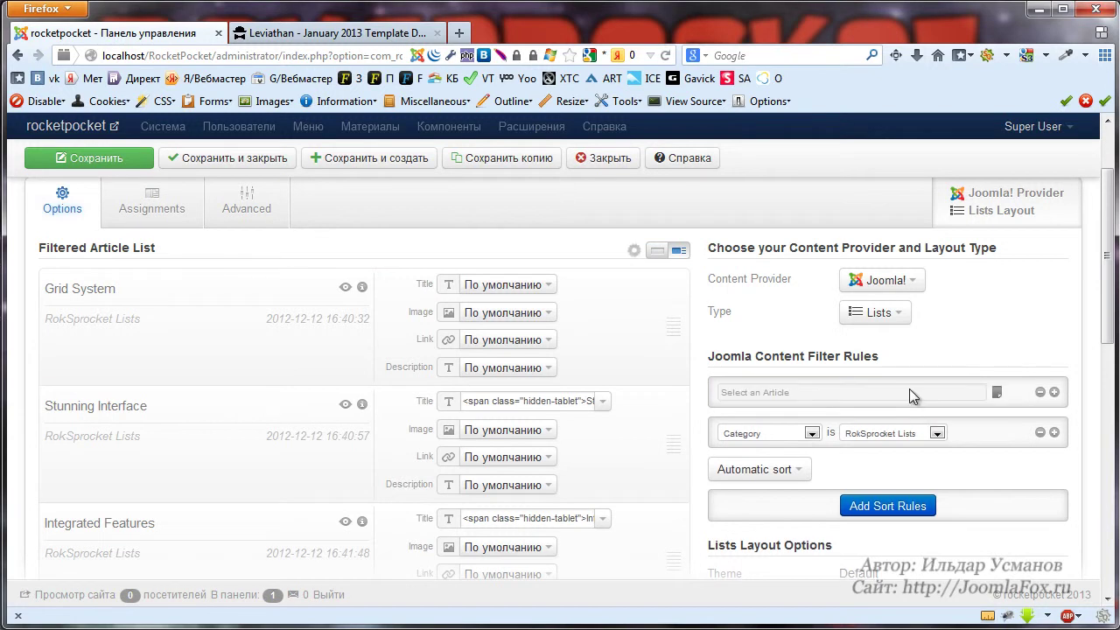
pyautogui.click(998, 393)
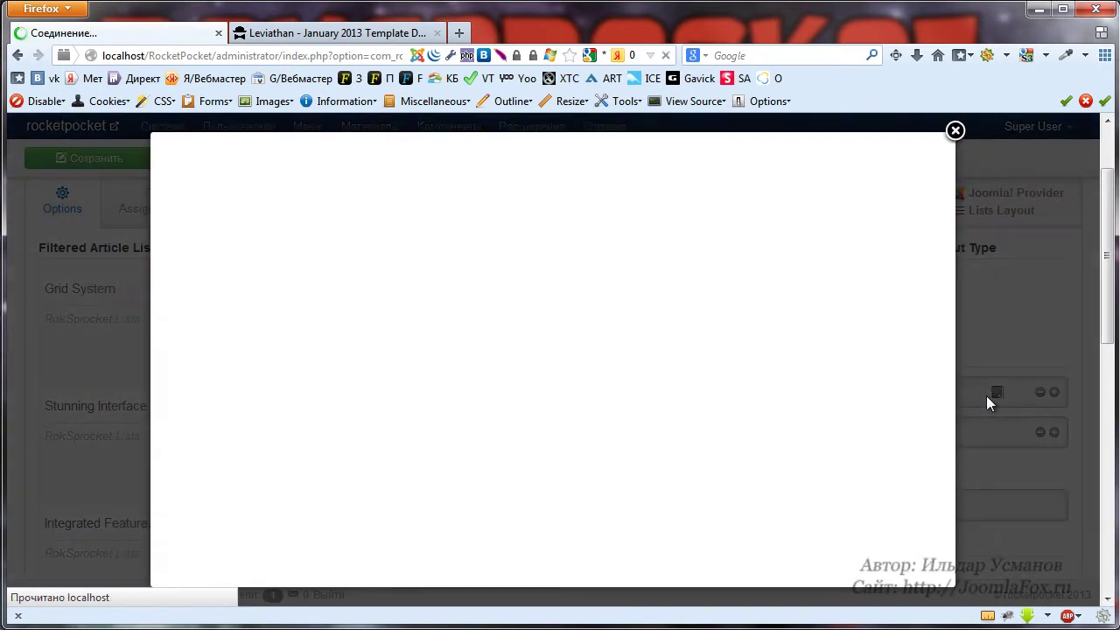
pyautogui.click(253, 398)
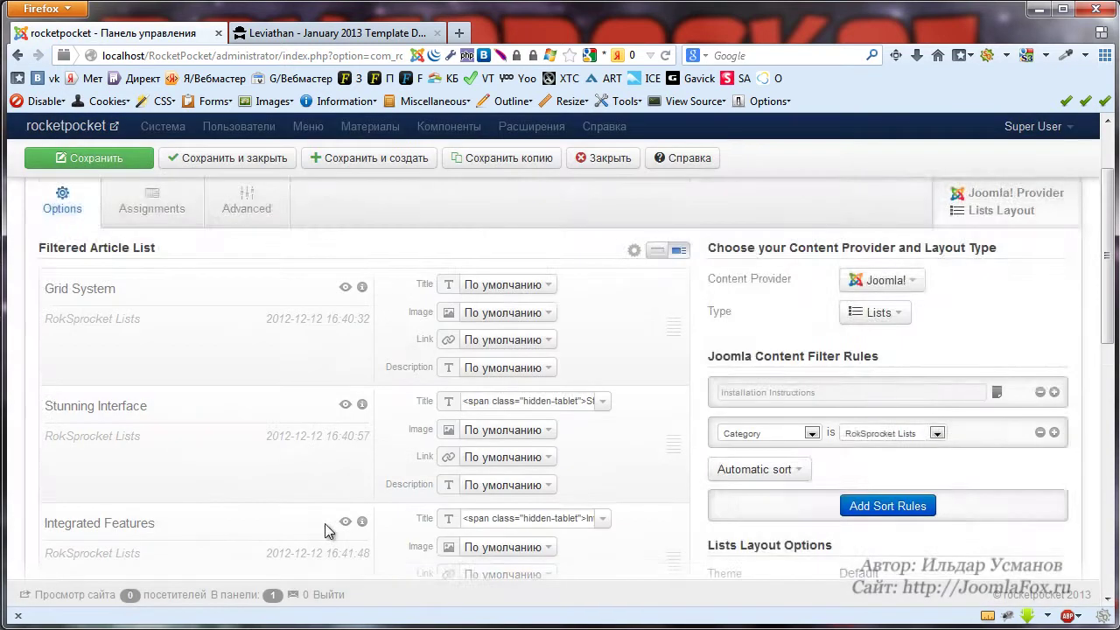
pyautogui.scroll(-5, 426, 493)
pyautogui.scroll(3, 472, 489)
pyautogui.moveTo(75, 442); pyautogui.dragTo(155, 444)
pyautogui.scroll(3, 369, 460)
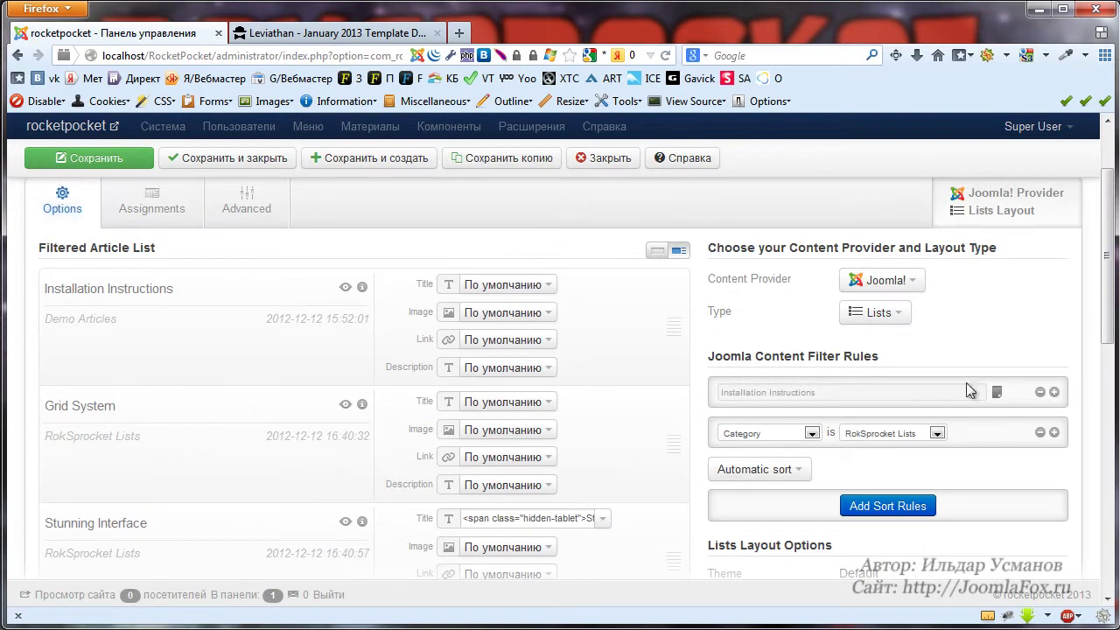
# Add four empty specific-article rows after the Installation Instructions rule
pyautogui.click(1054, 394)
pyautogui.click(1054, 394)
pyautogui.click(1054, 394)
pyautogui.click(1054, 394)
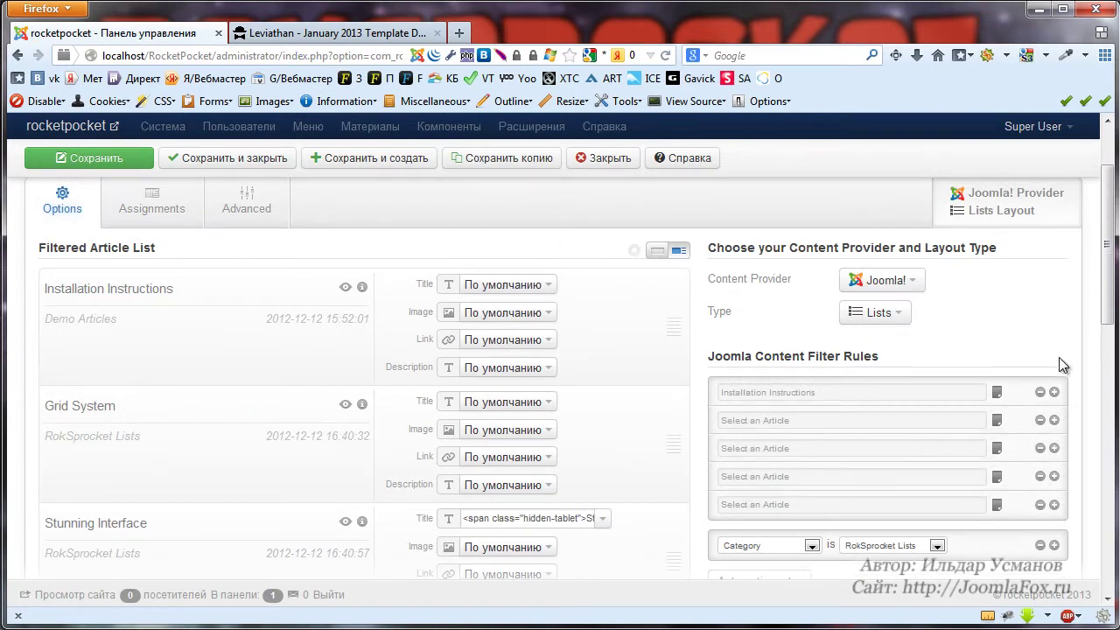
# Remove the four empty article rows and the Installation Instructions rule from the specific articles
pyautogui.click(1040, 421)
pyautogui.click(1040, 421)
pyautogui.click(1040, 421)
pyautogui.click(1040, 421)
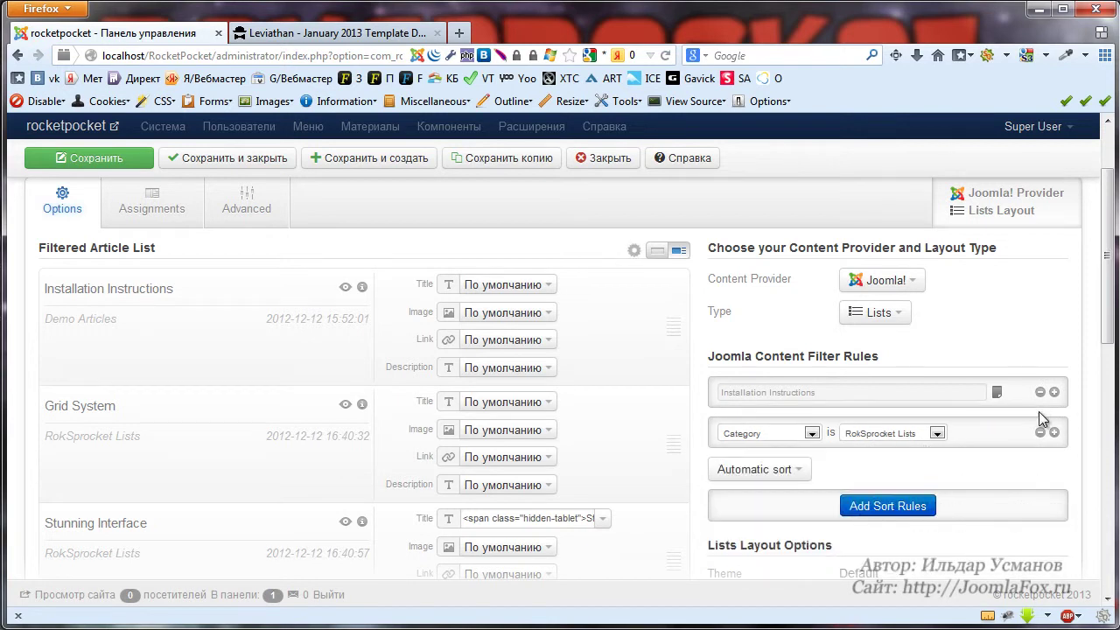
pyautogui.click(1040, 393)
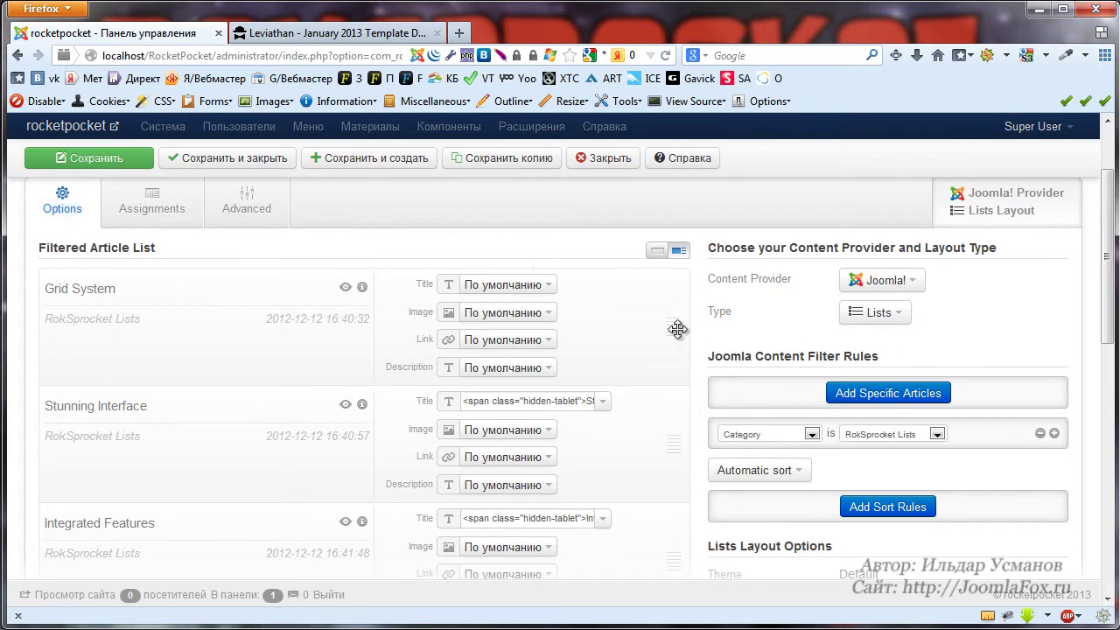
# Add a second content filter rule below the RokSprocket Lists category rule
pyautogui.scroll(-3, 659, 395)
pyautogui.scroll(3, 637, 528)
pyautogui.click(1055, 434)
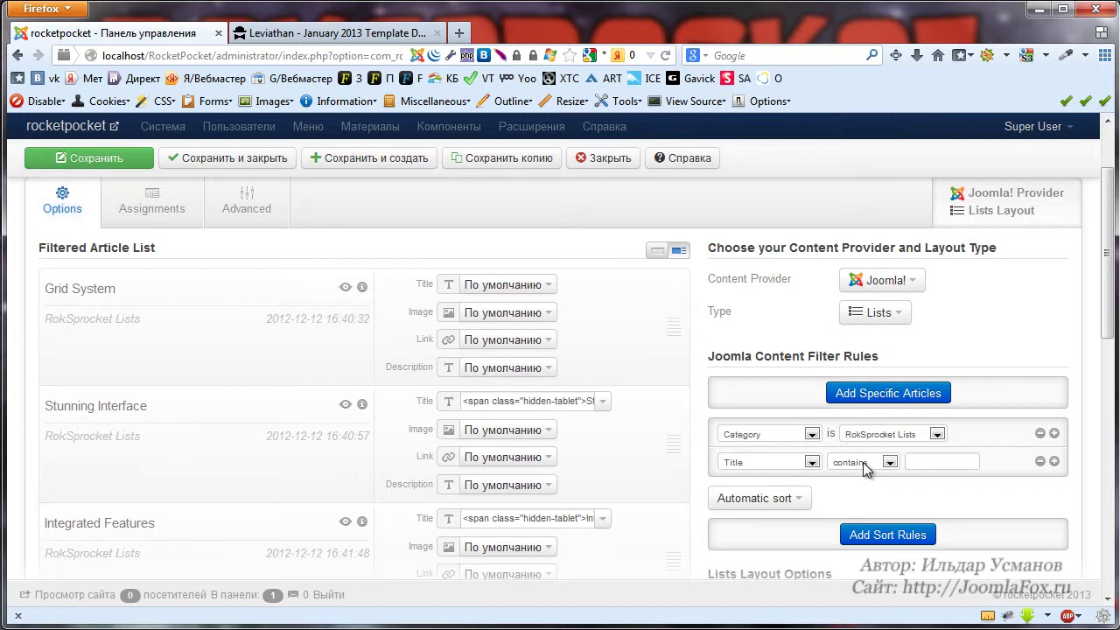
# Look through the field choices of the second content filter rule, then remove that empty Title rule
pyautogui.click(943, 463)
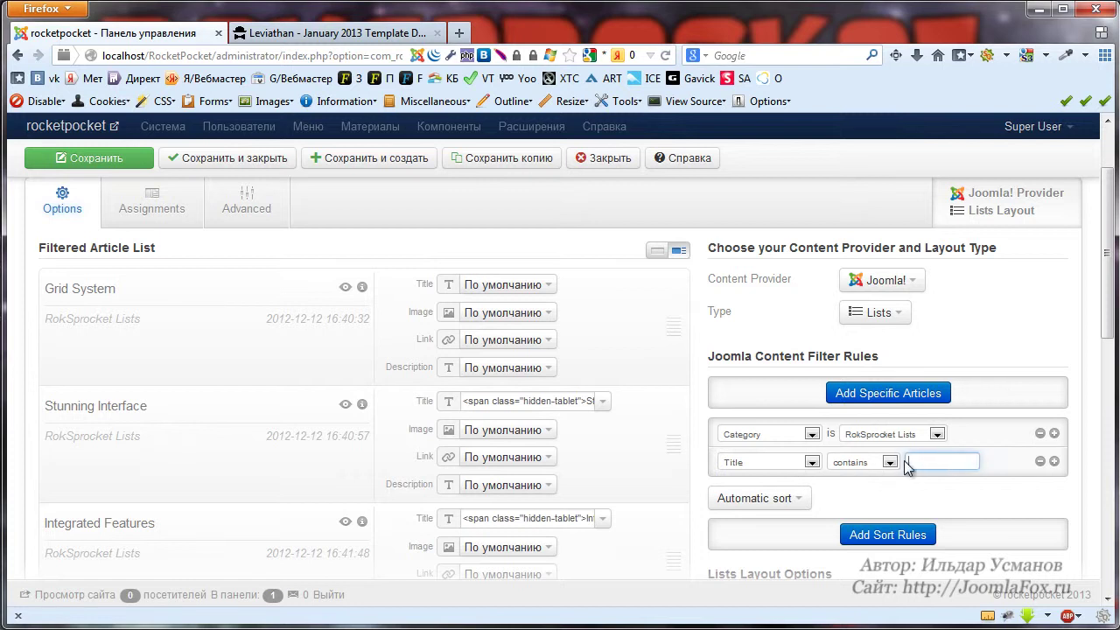
pyautogui.click(792, 465)
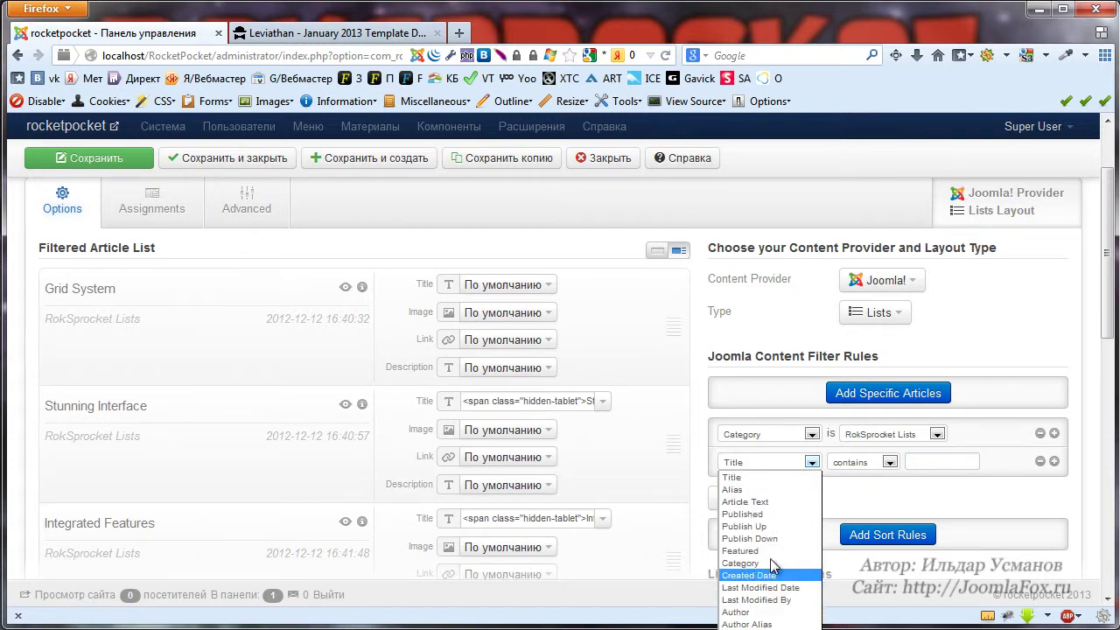
pyautogui.click(984, 491)
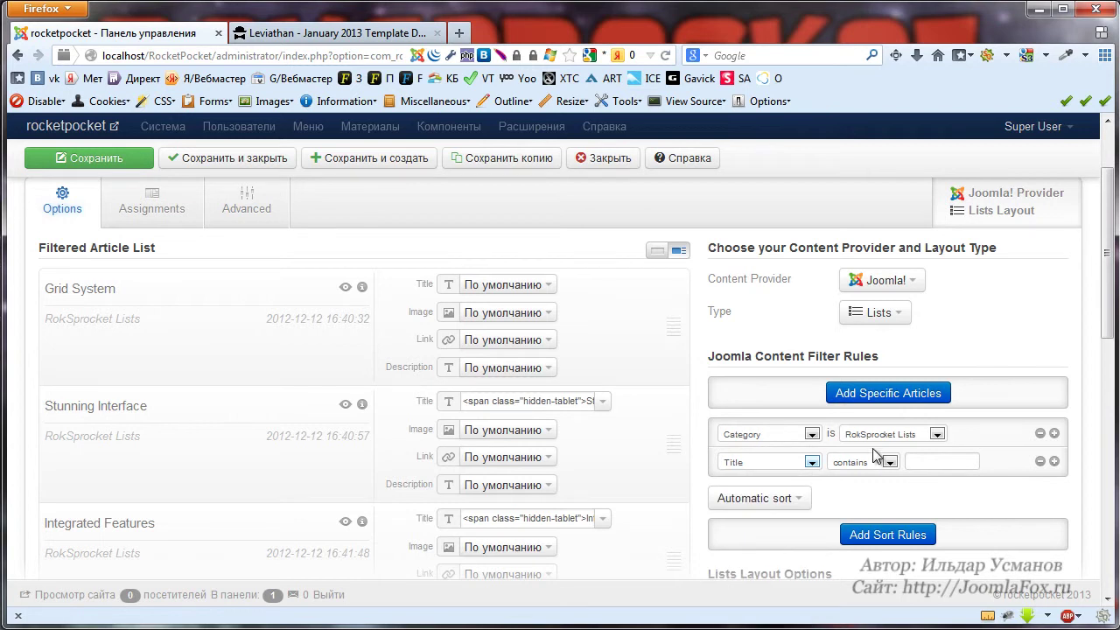
pyautogui.click(1040, 462)
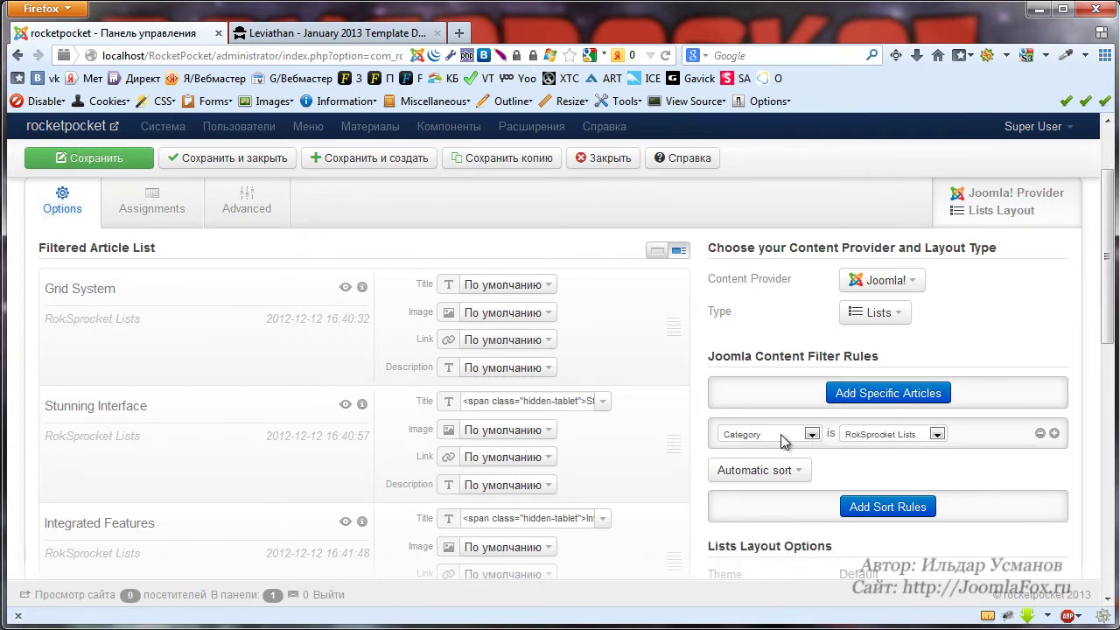
# Examine the category choices of the remaining content filter rule and the articles in the filtered list
pyautogui.click(894, 435)
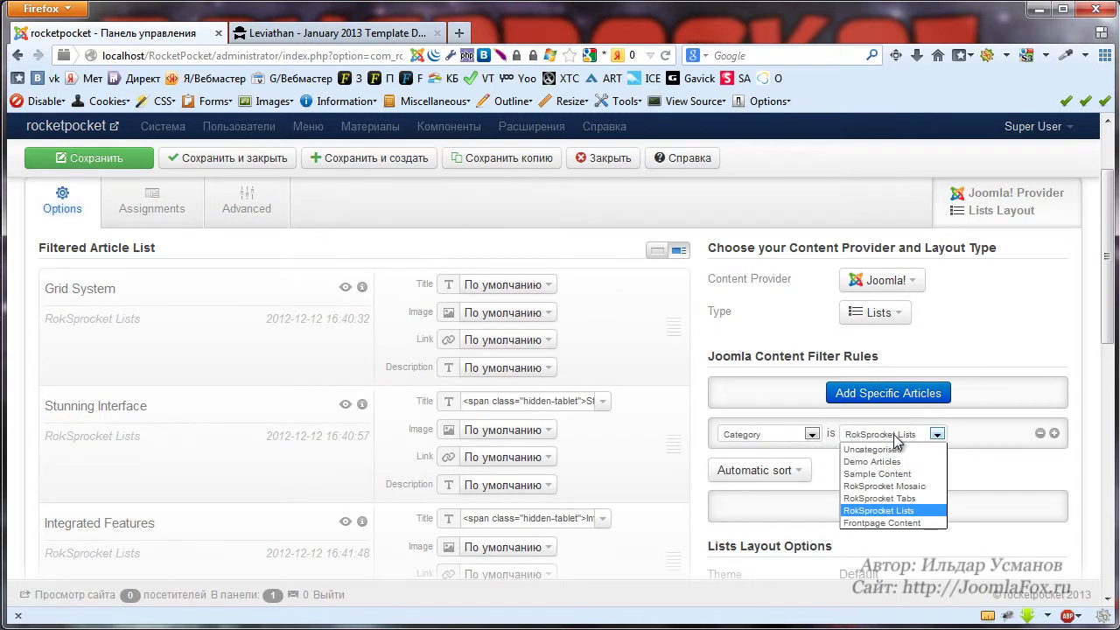
pyautogui.click(894, 437)
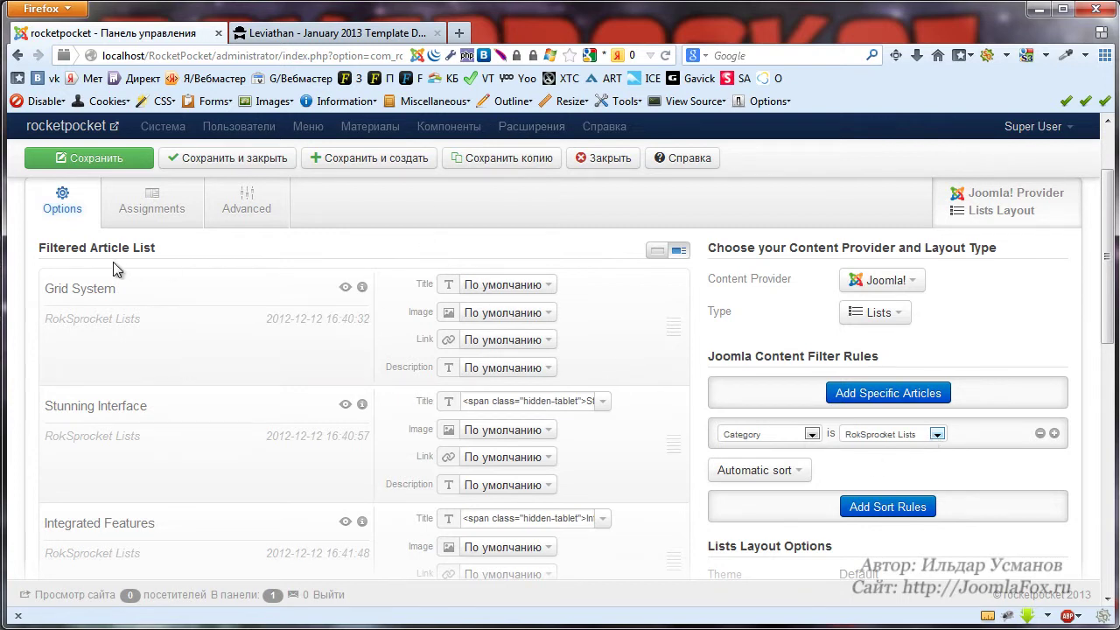
pyautogui.scroll(-2, 680, 289)
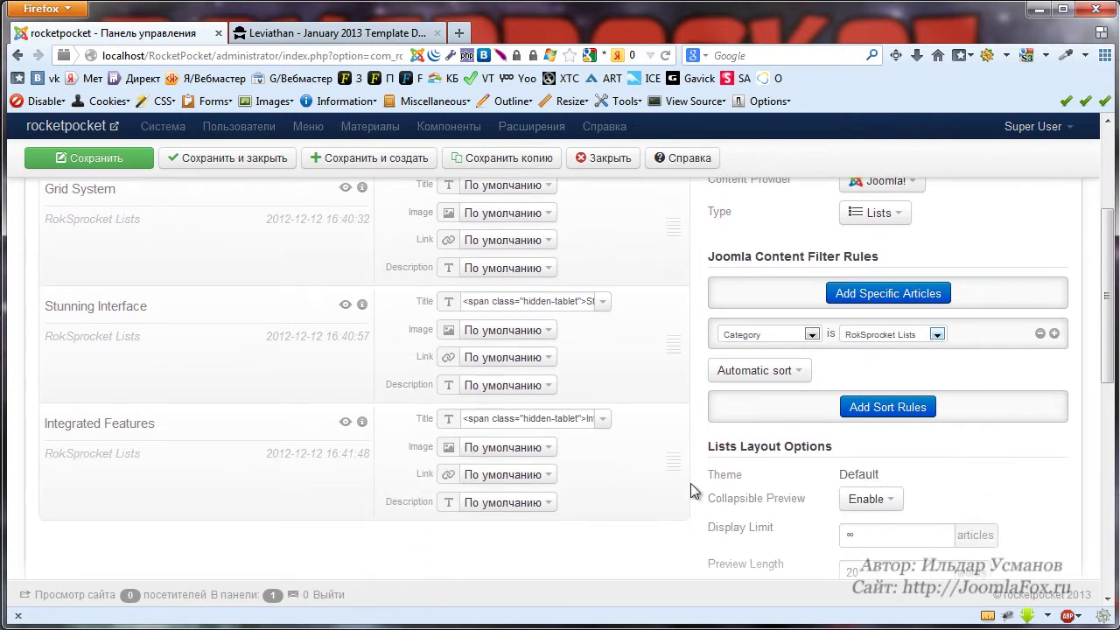
pyautogui.scroll(2, 637, 408)
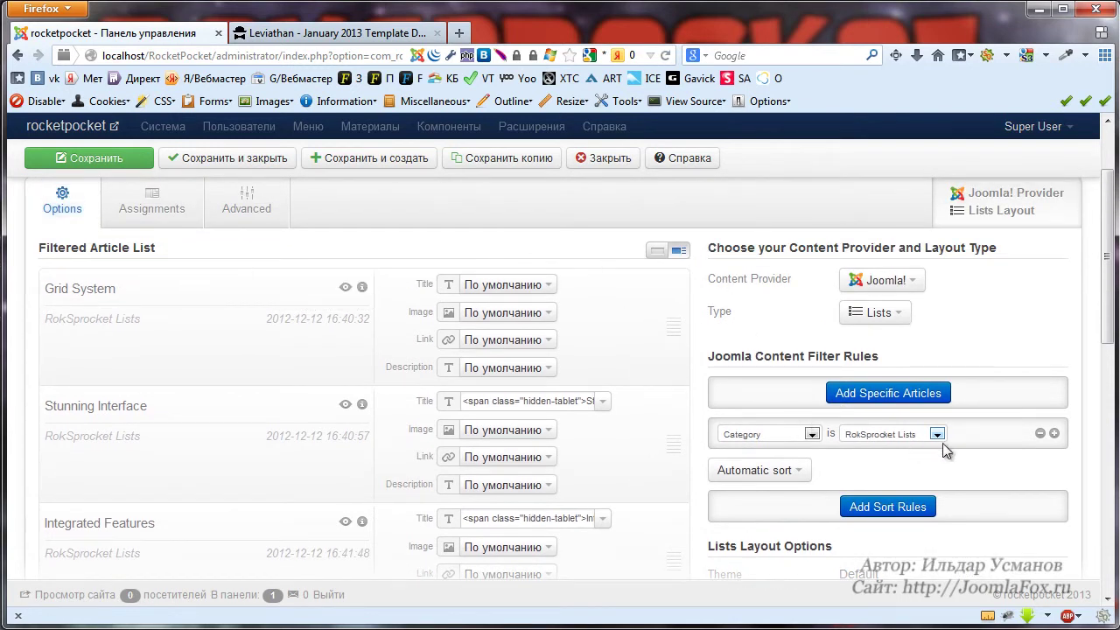
# Replace the content filter rule with a new one where Category is RokSprocket Lists and check the filtered article list
pyautogui.click(1040, 434)
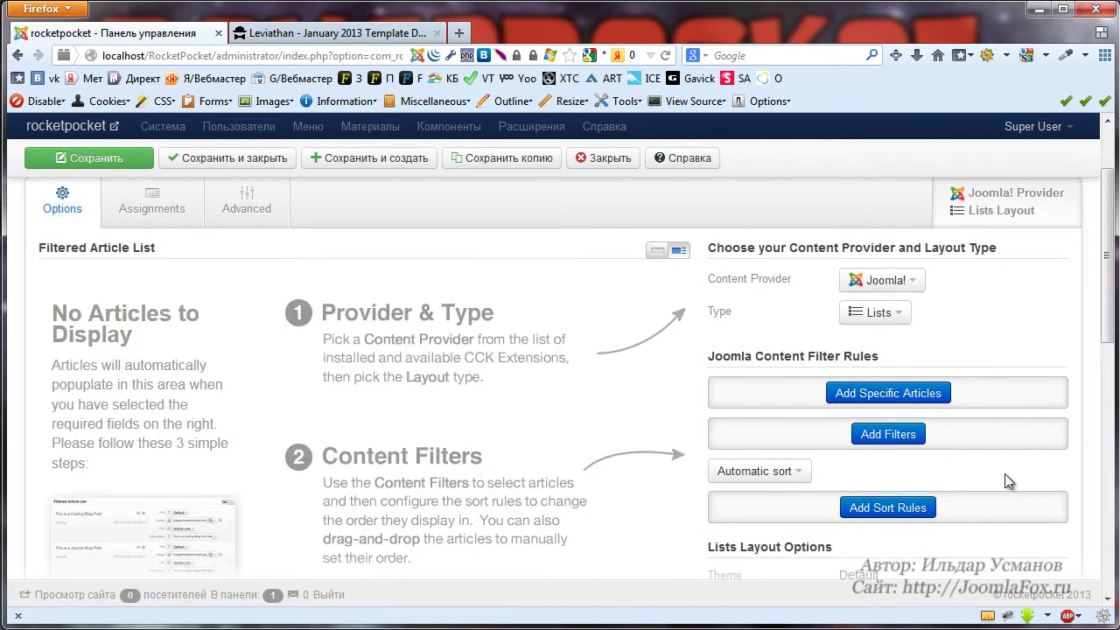
pyautogui.click(896, 434)
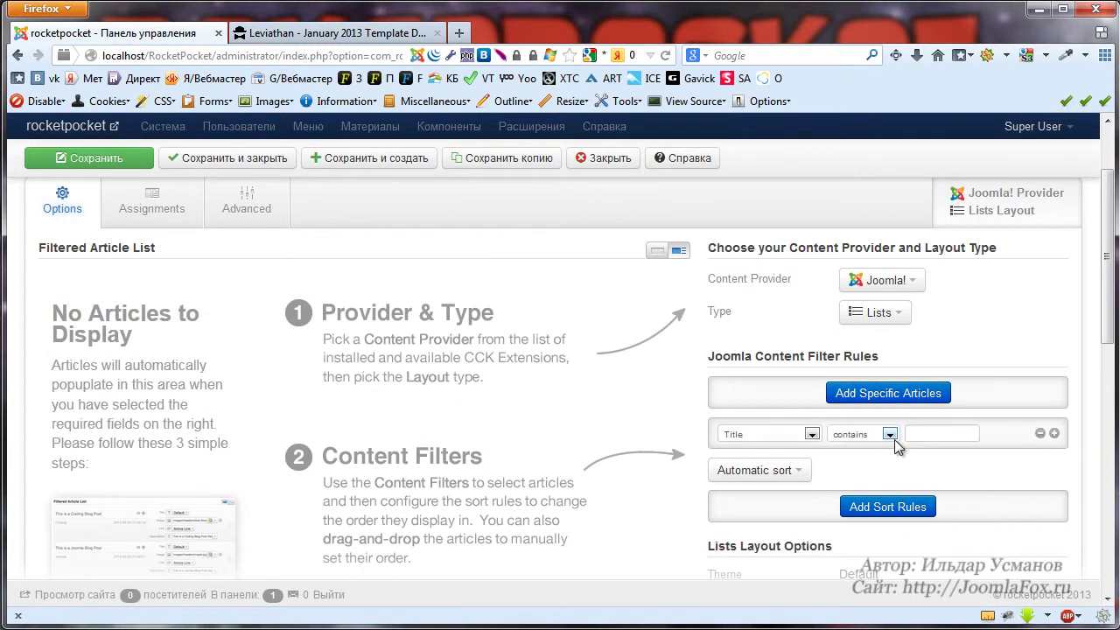
pyautogui.click(763, 437)
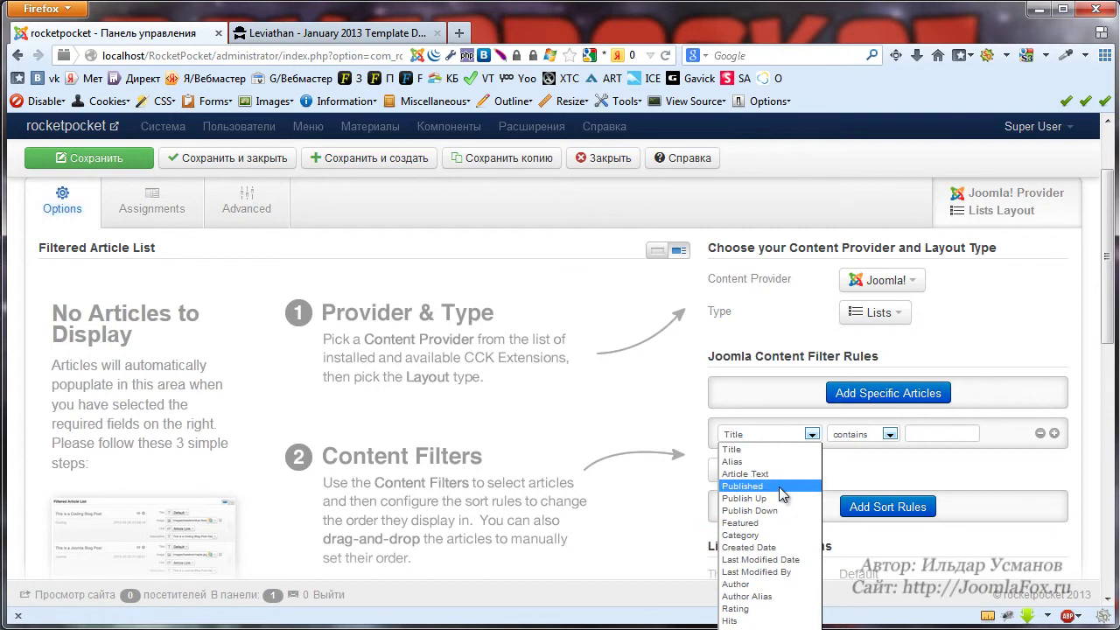
pyautogui.click(782, 536)
pyautogui.click(935, 434)
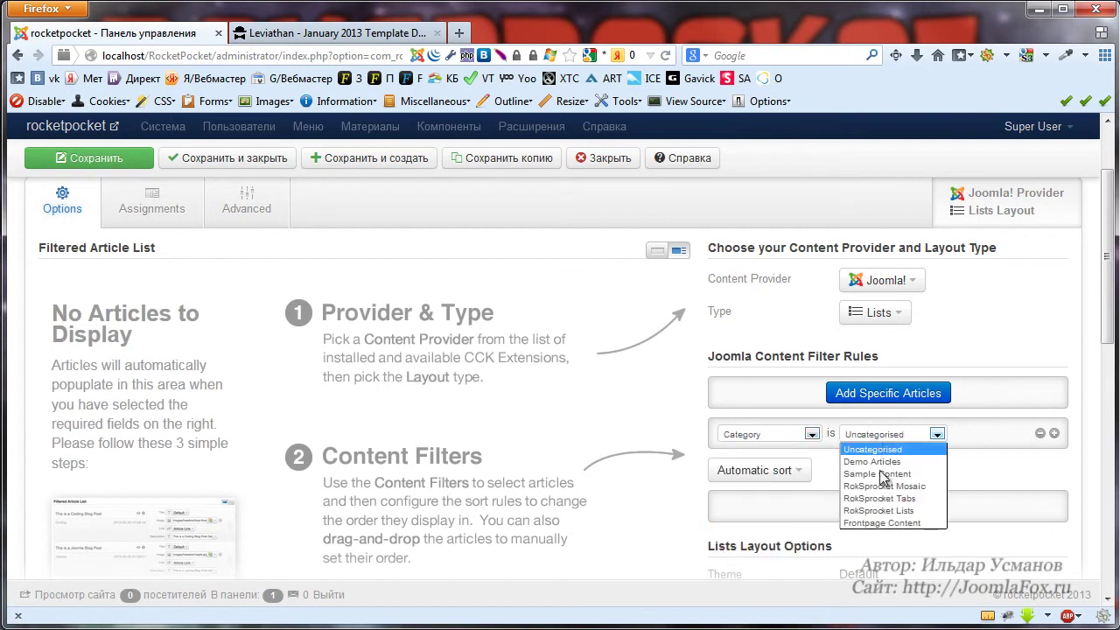
pyautogui.click(919, 512)
pyautogui.scroll(-3, 536, 483)
pyautogui.scroll(3, 536, 483)
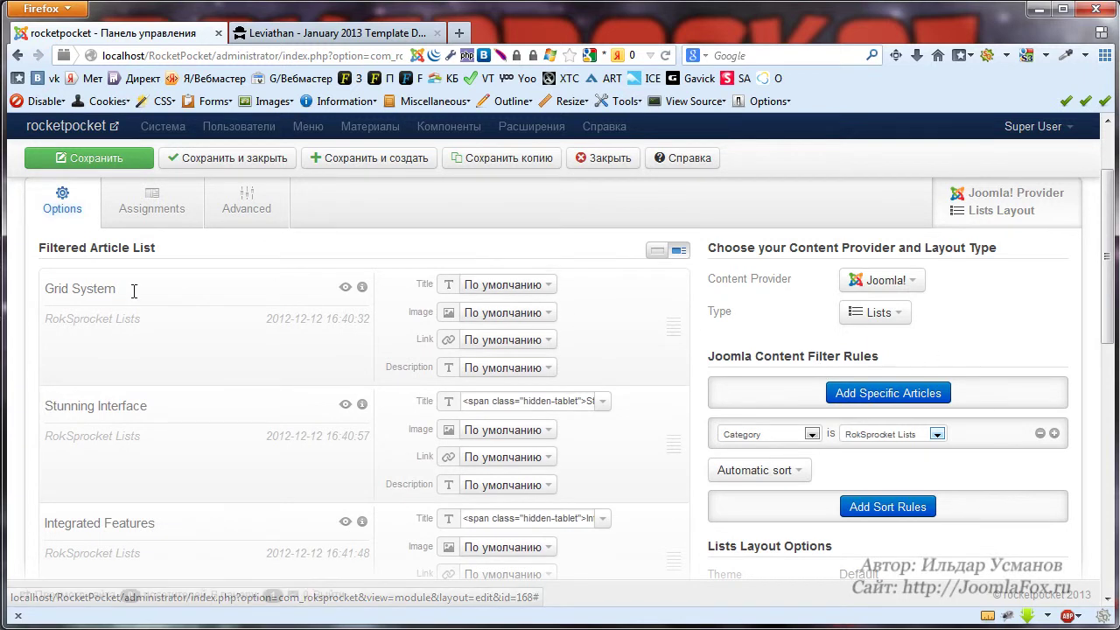
pyautogui.scroll(-5, 644, 305)
pyautogui.scroll(5, 643, 307)
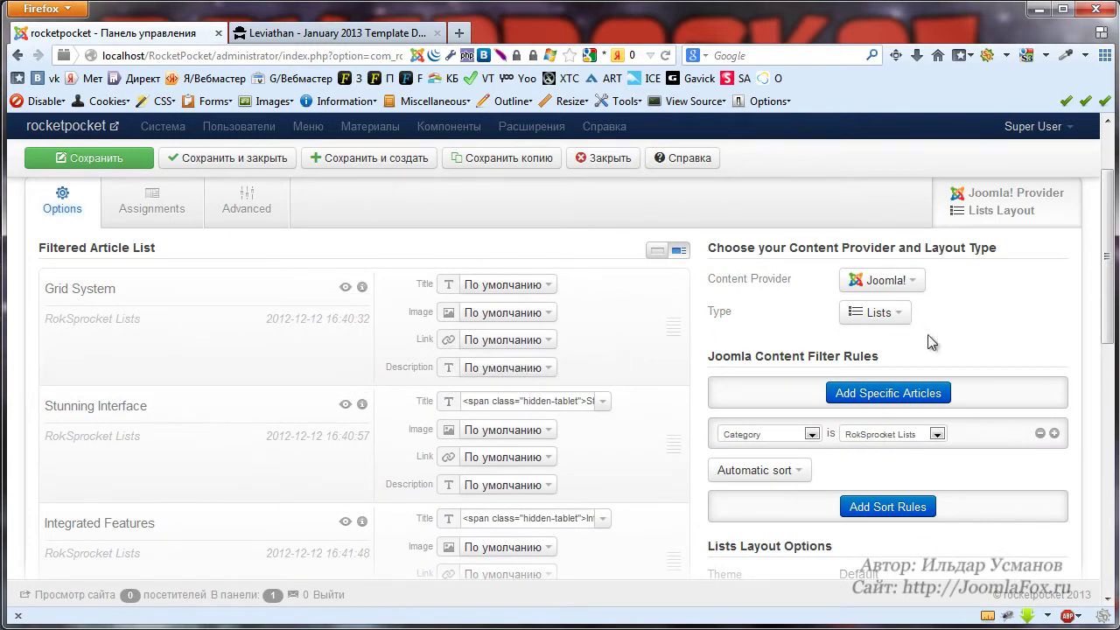
# Set Default Link to Default Article Link in the Lists Article Defaults
pyautogui.scroll(-9, 1009, 331)
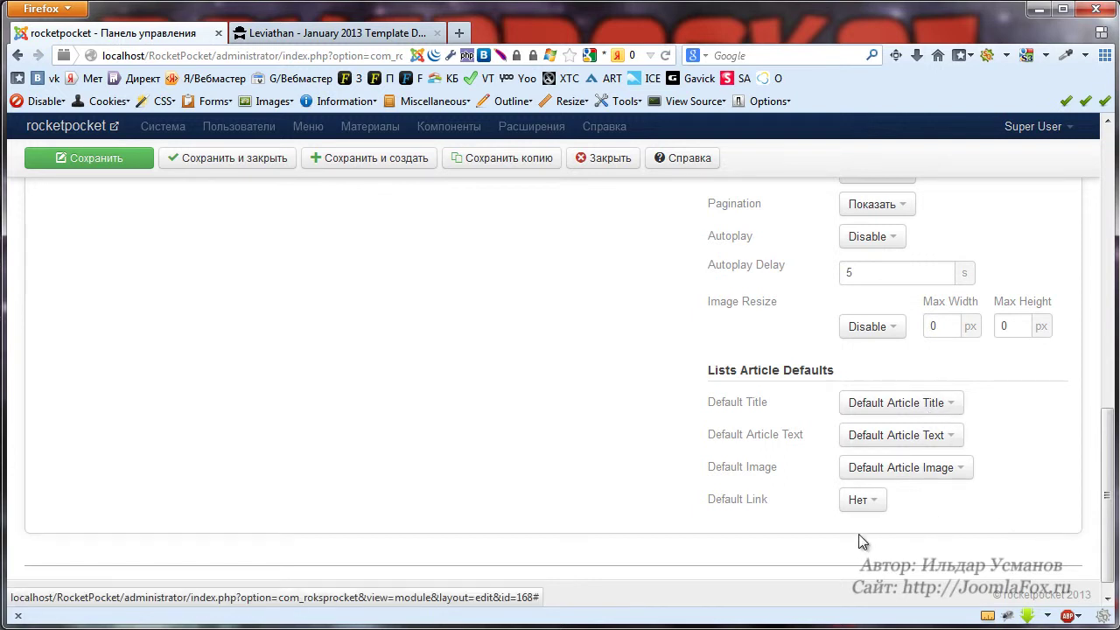
pyautogui.click(864, 501)
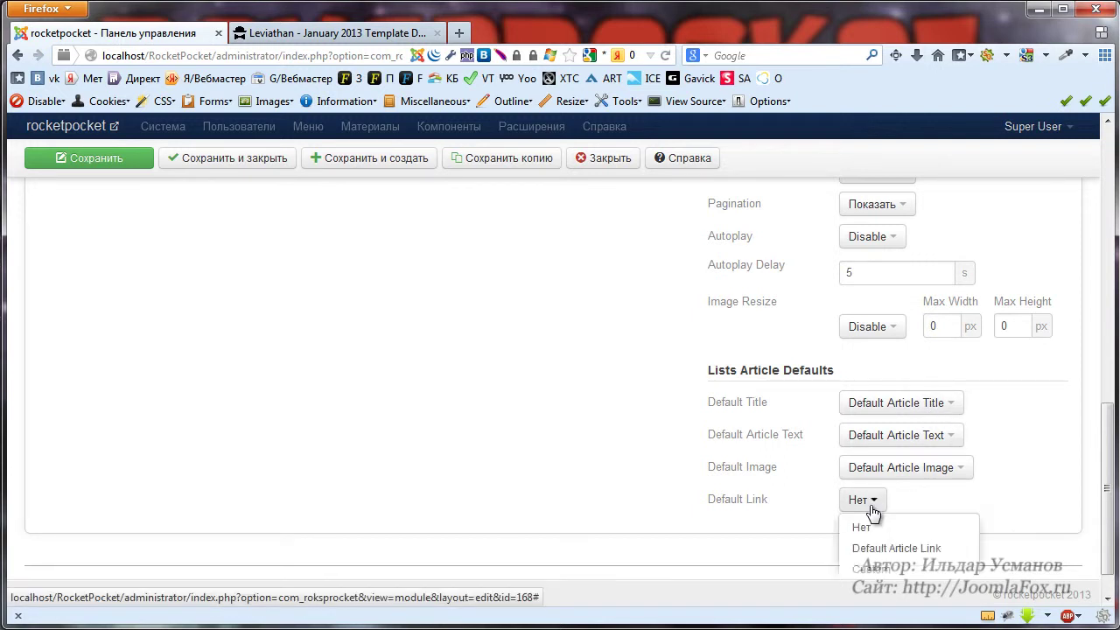
pyautogui.click(902, 546)
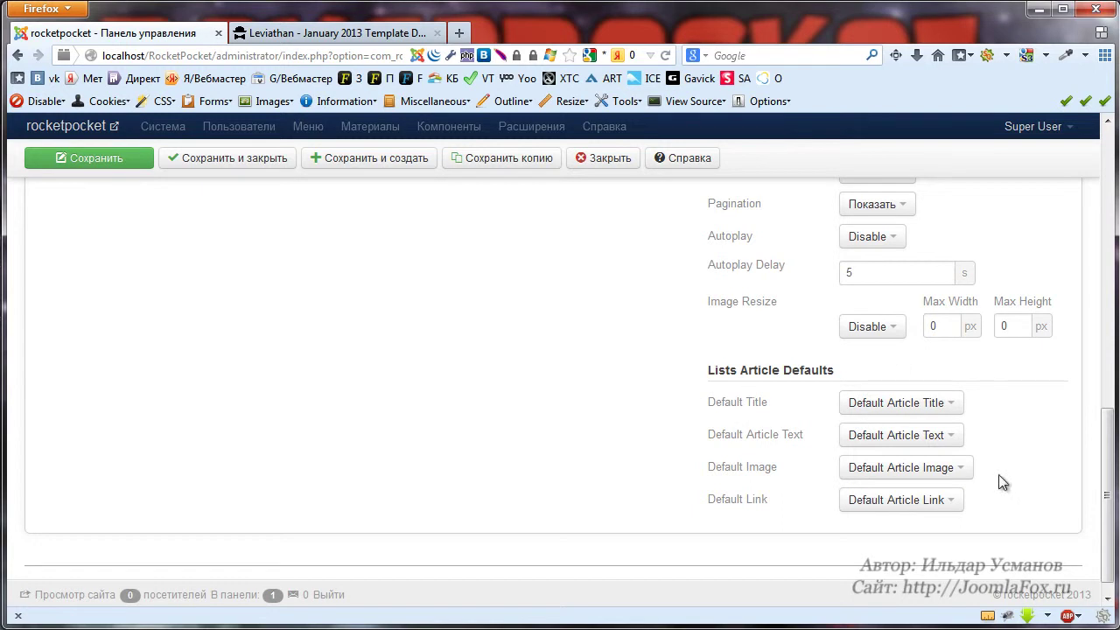
# View the title source options for the Grid System article in the filtered list
pyautogui.scroll(3, 700, 424)
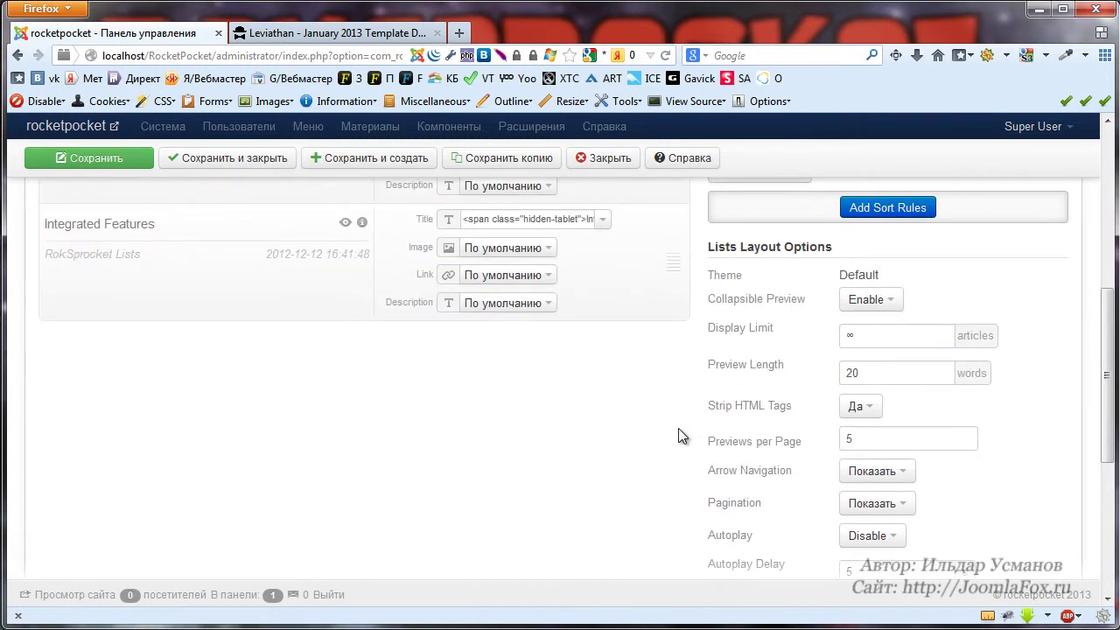
pyautogui.scroll(5, 682, 436)
pyautogui.click(541, 287)
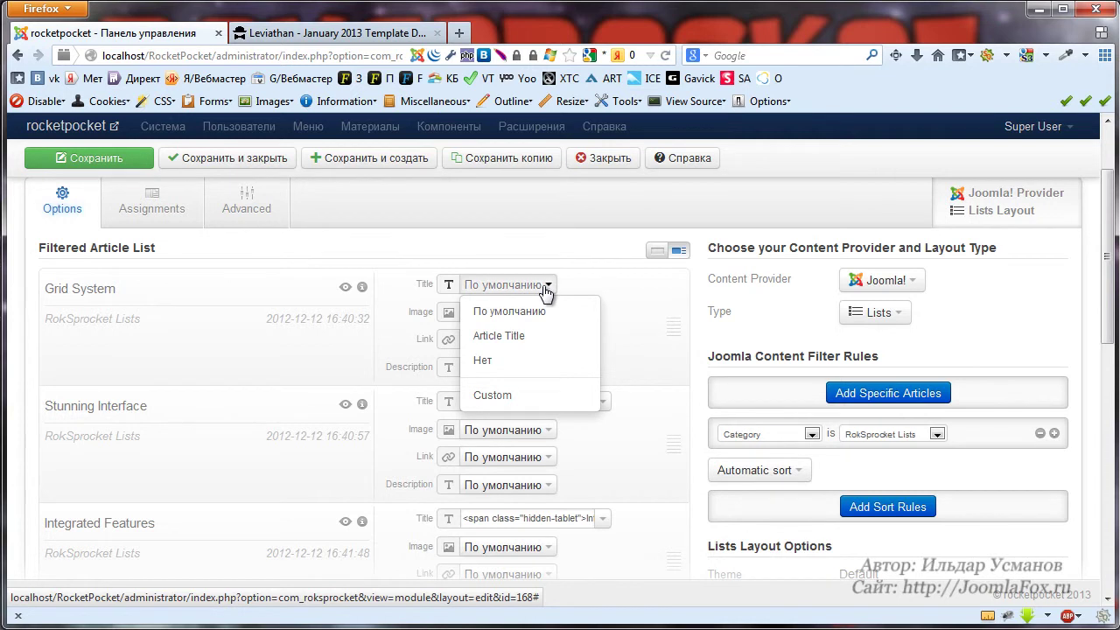
pyautogui.click(543, 289)
# Set the Grid System article's image source to MediaManager and insert images/powered_by.png
pyautogui.click(506, 317)
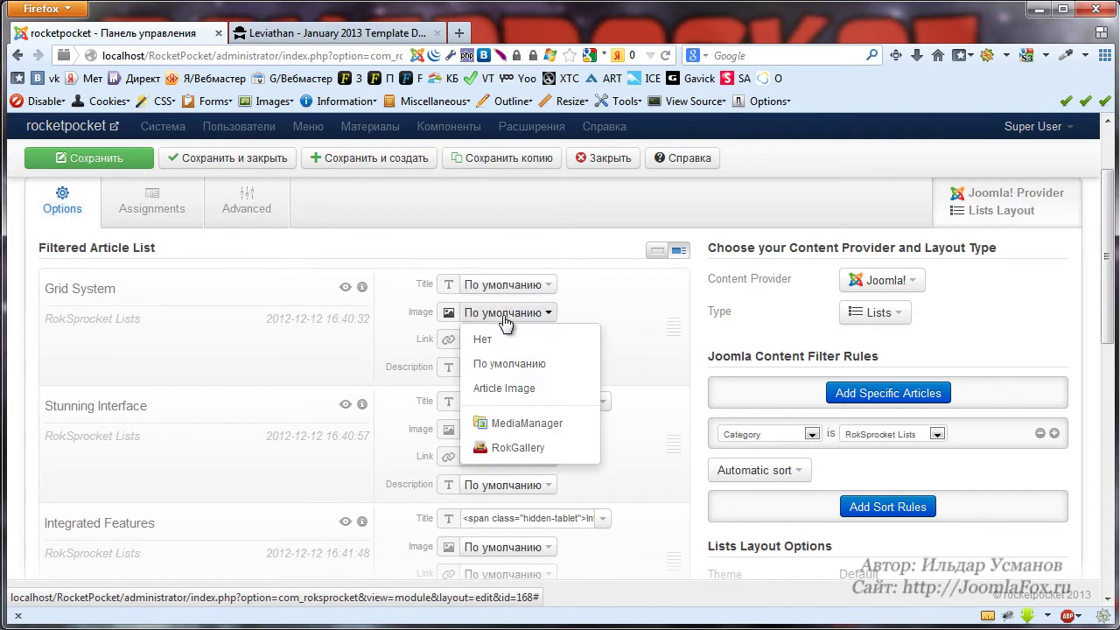
pyautogui.click(527, 424)
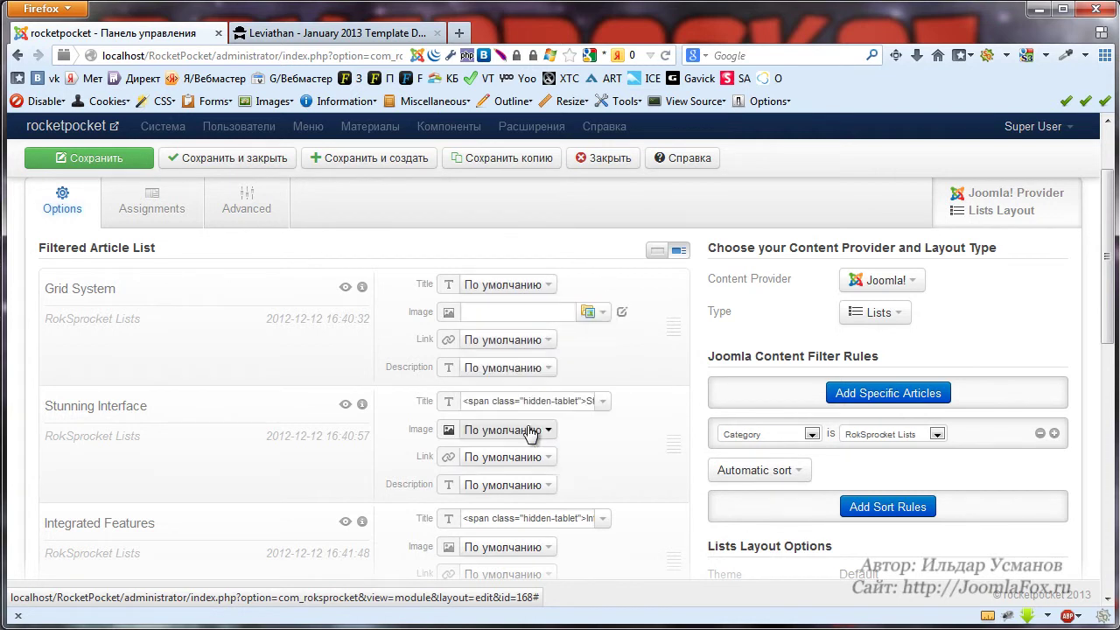
pyautogui.click(623, 313)
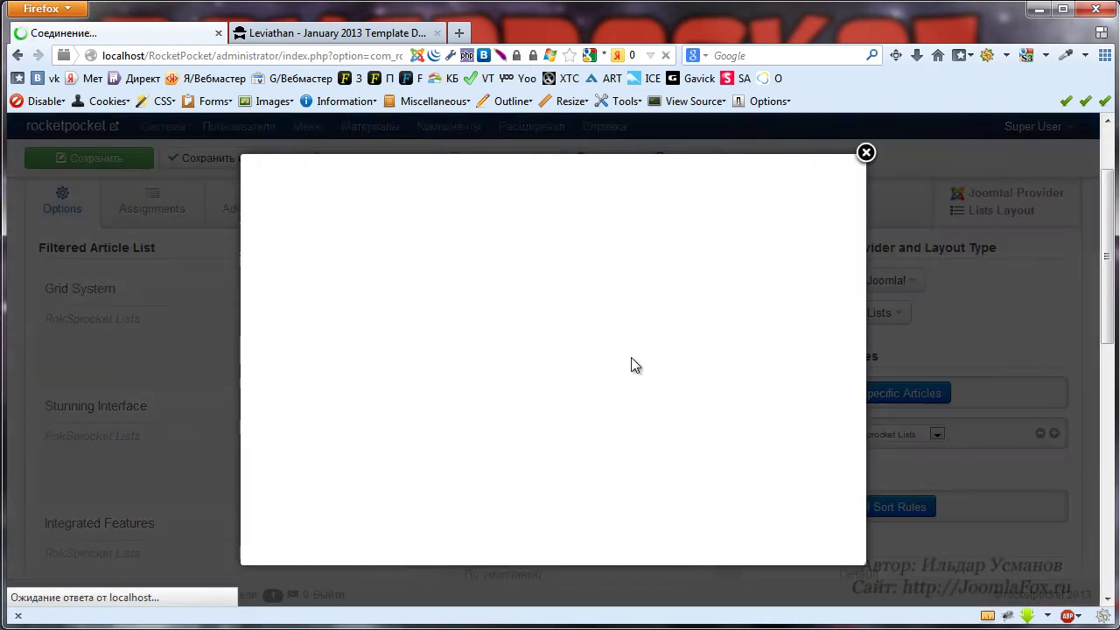
pyautogui.scroll(-3, 534, 378)
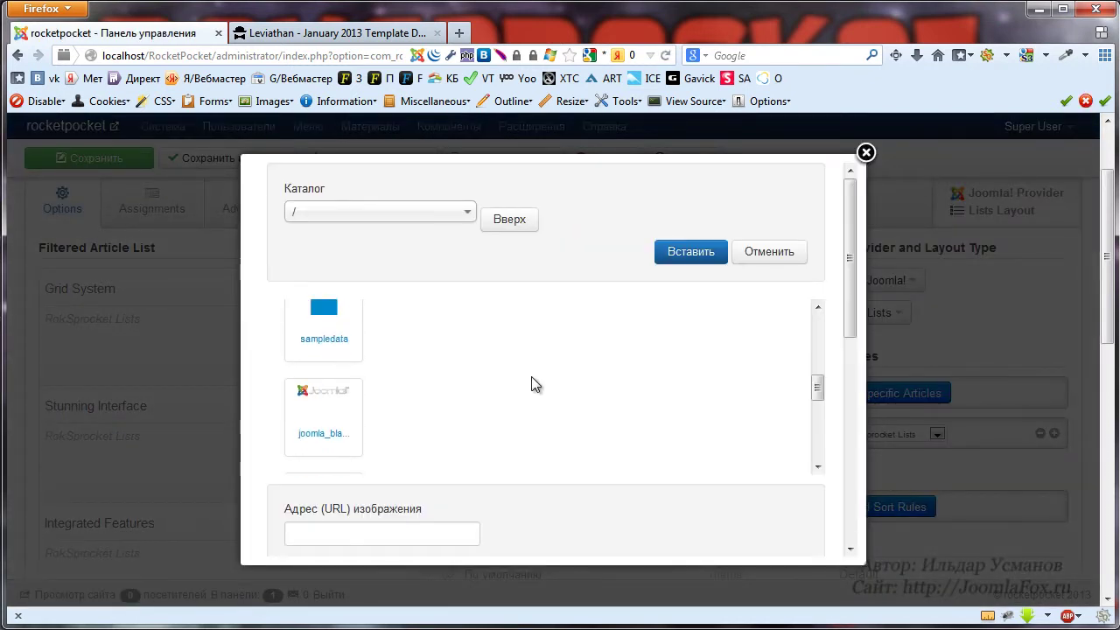
pyautogui.scroll(-5, 531, 378)
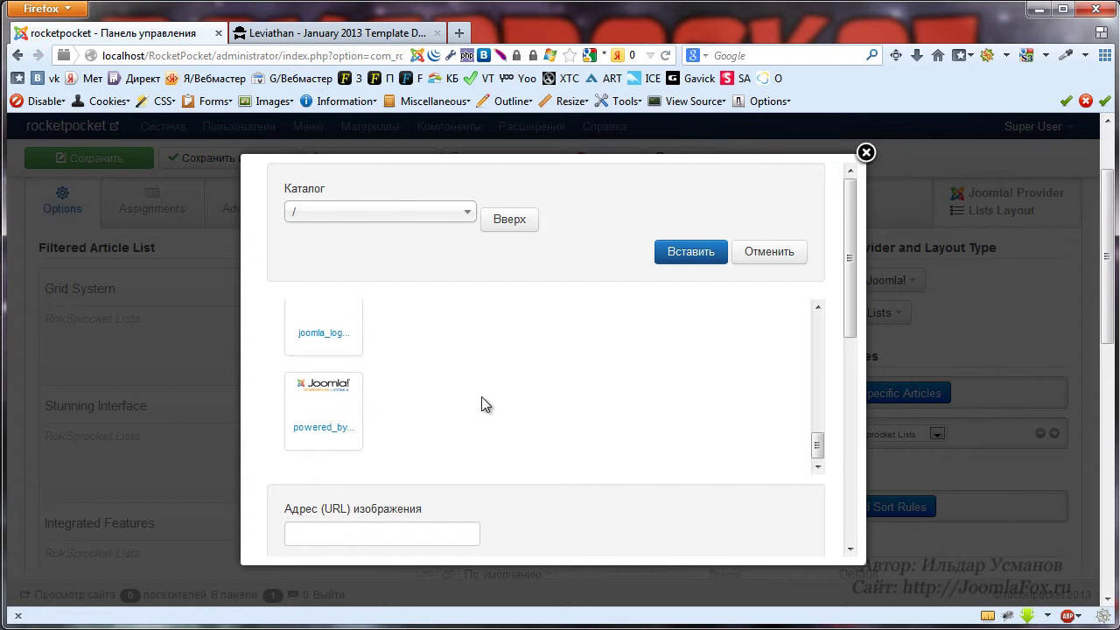
pyautogui.click(328, 413)
pyautogui.click(678, 253)
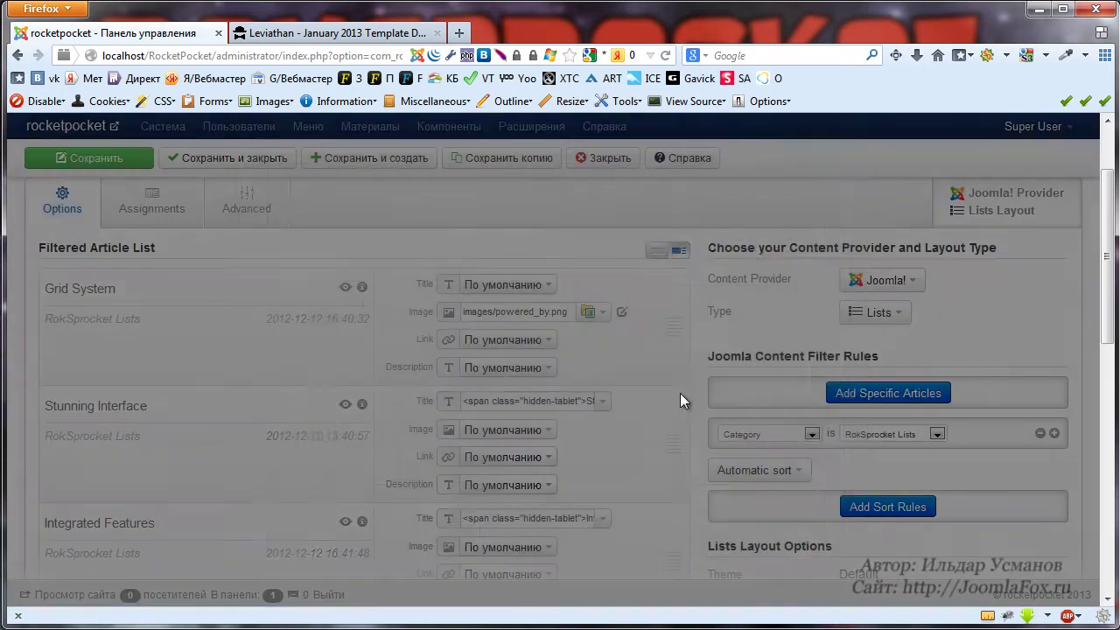
# Review the filtered articles' settings, the Lists Layout Options and the article defaults, including the Preview Length description
pyautogui.moveTo(561, 311)
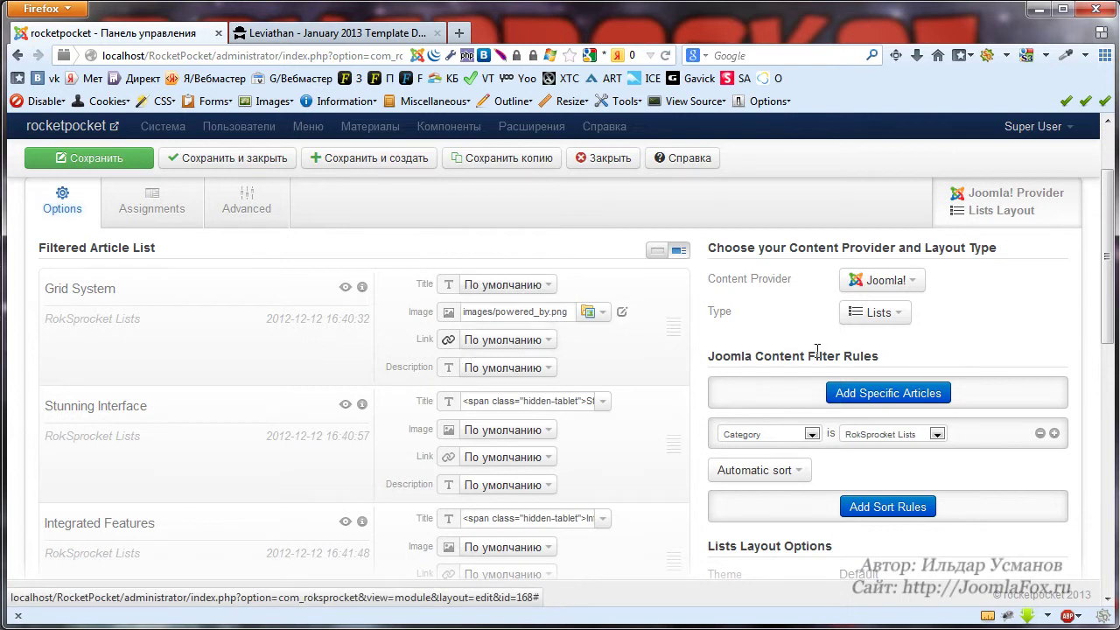
pyautogui.scroll(-5, 1050, 372)
pyautogui.scroll(-4, 1046, 370)
pyautogui.scroll(10, 863, 487)
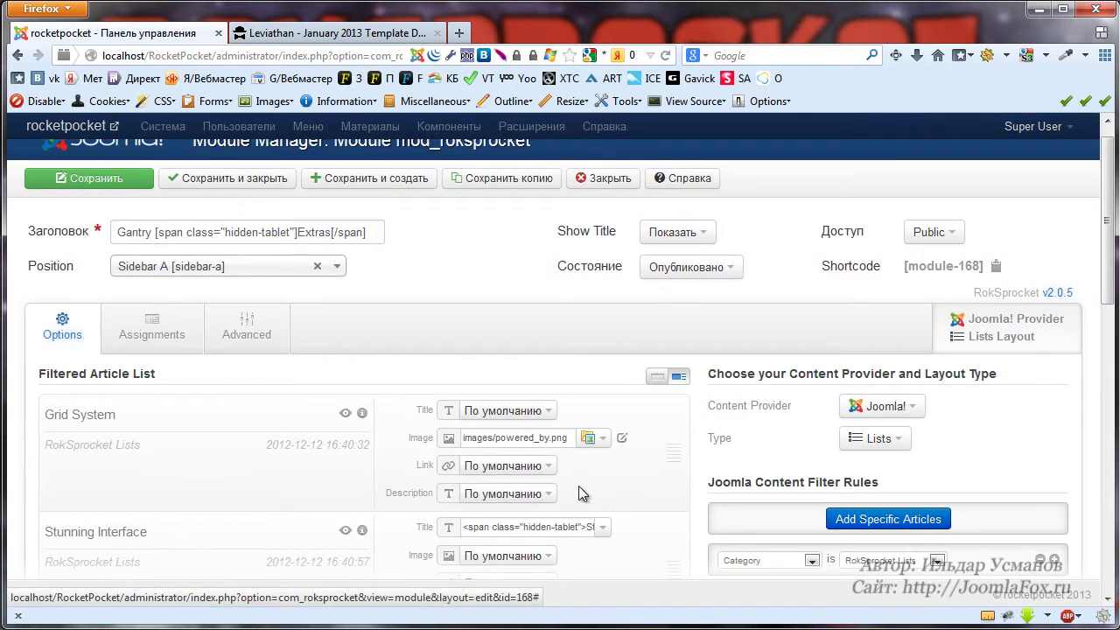
pyautogui.scroll(-10, 649, 427)
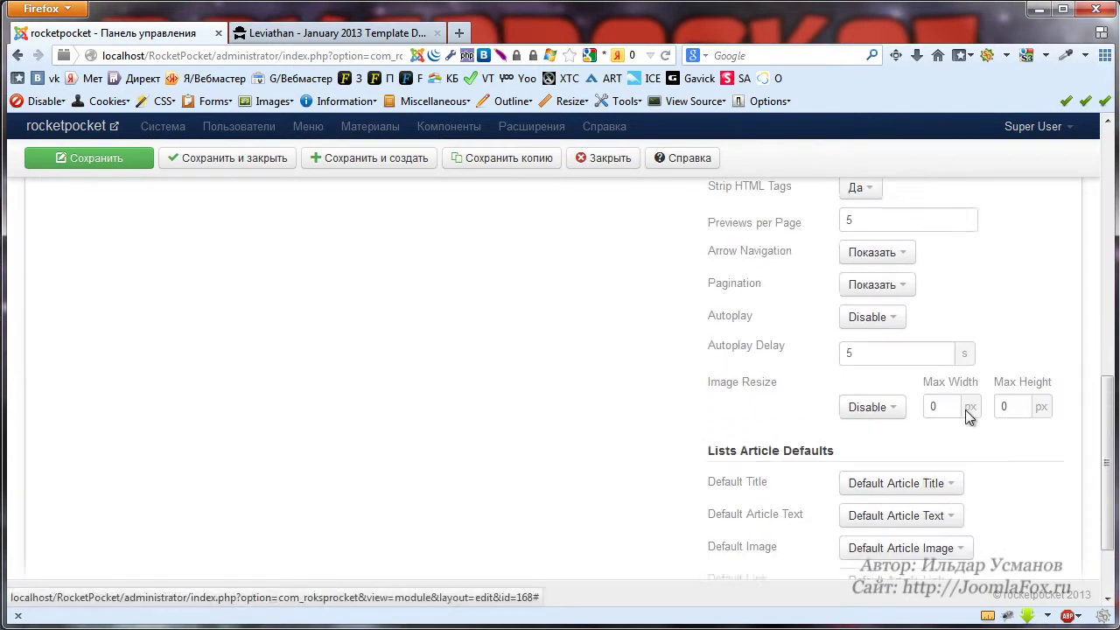
pyautogui.scroll(5, 1006, 411)
pyautogui.scroll(1, 1024, 393)
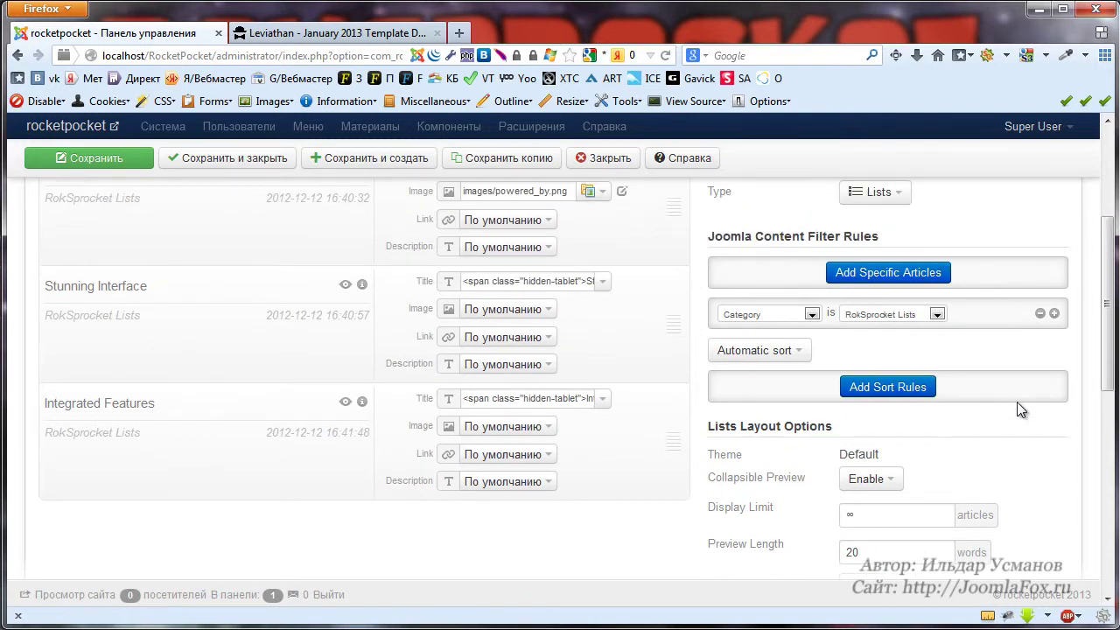
pyautogui.scroll(-1, 1022, 411)
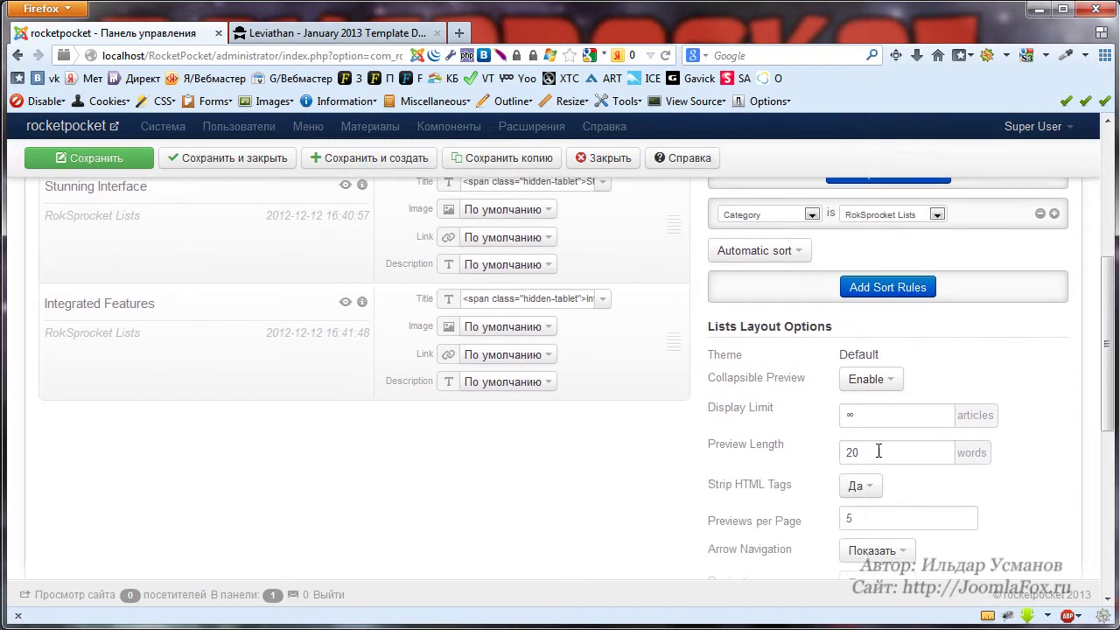
pyautogui.doubleClick(876, 451)
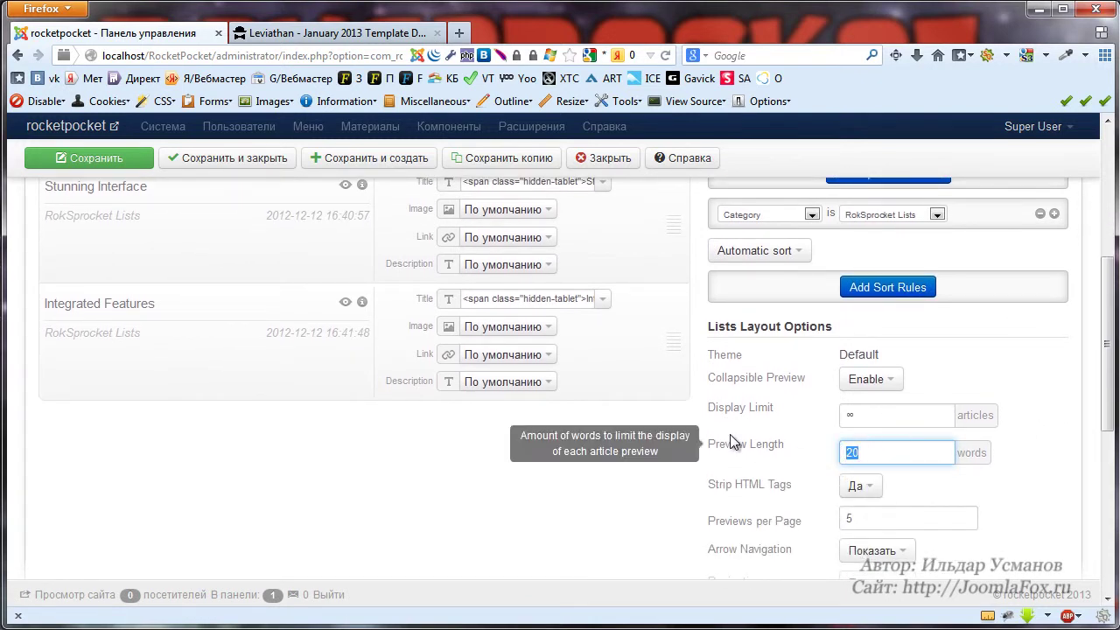
pyautogui.click(665, 435)
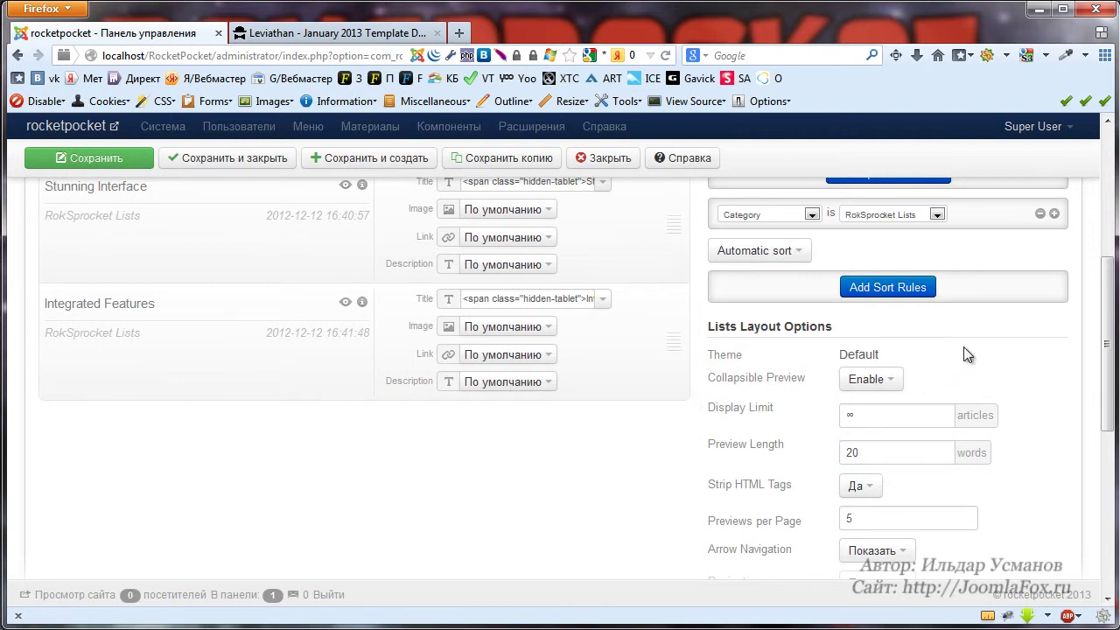
# Save the module and reload the Leviathan site page to check the Gantry Extras list
pyautogui.click(118, 164)
pyautogui.scroll(1, 596, 254)
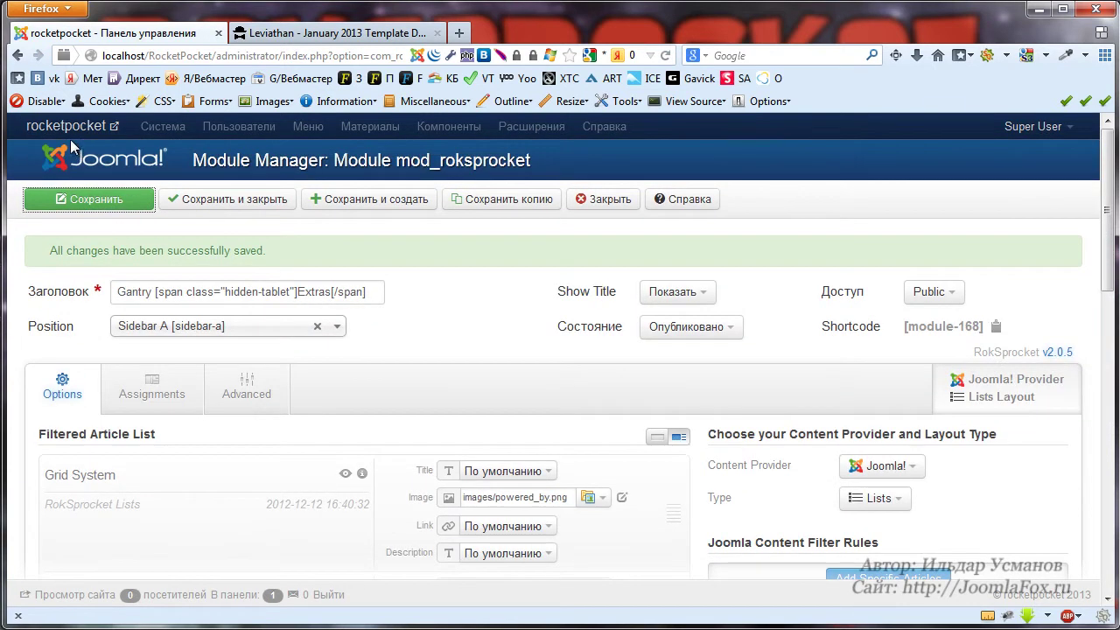
pyautogui.click(325, 35)
pyautogui.scroll(4, 619, 128)
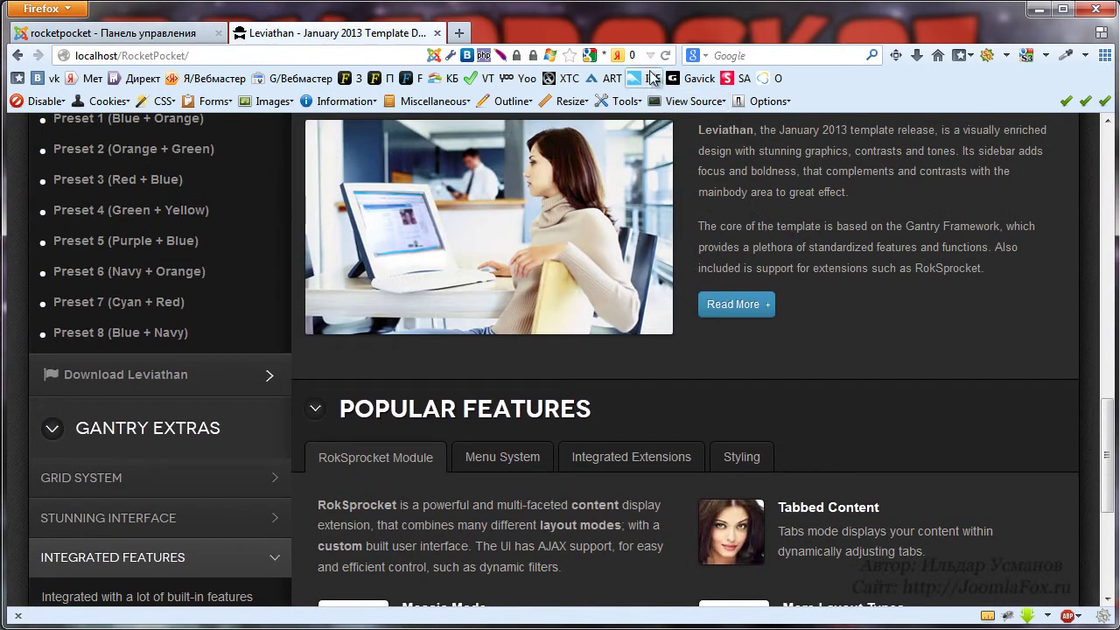
pyautogui.click(667, 56)
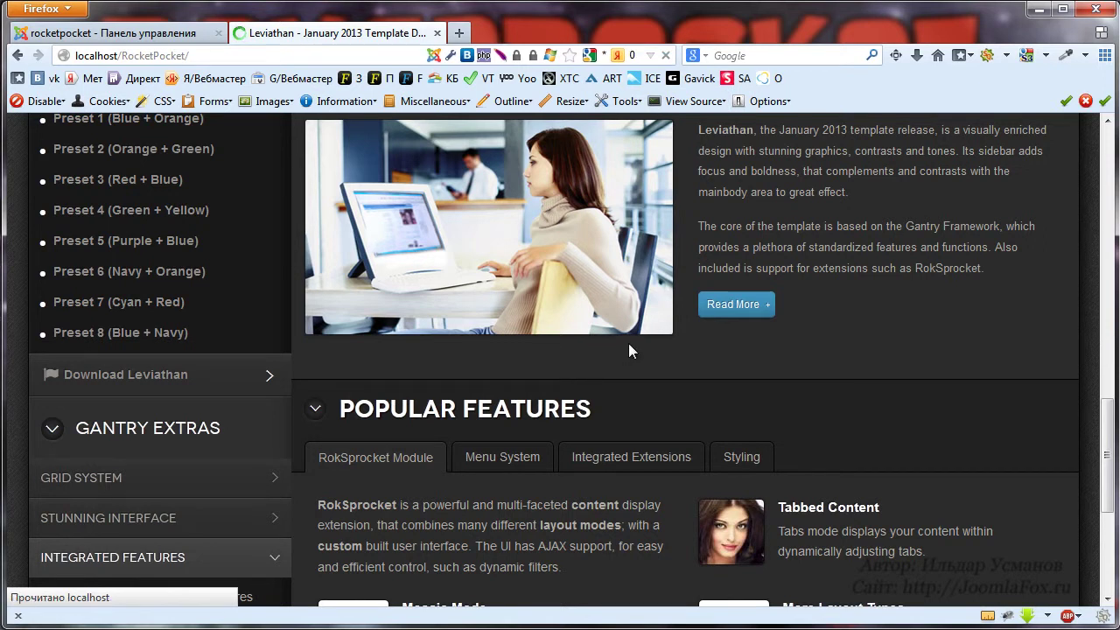
# Examine the Grid System item's image and preview text in the Gantry Extras list on the site
pyautogui.scroll(-2, 626, 343)
pyautogui.scroll(-2, 596, 359)
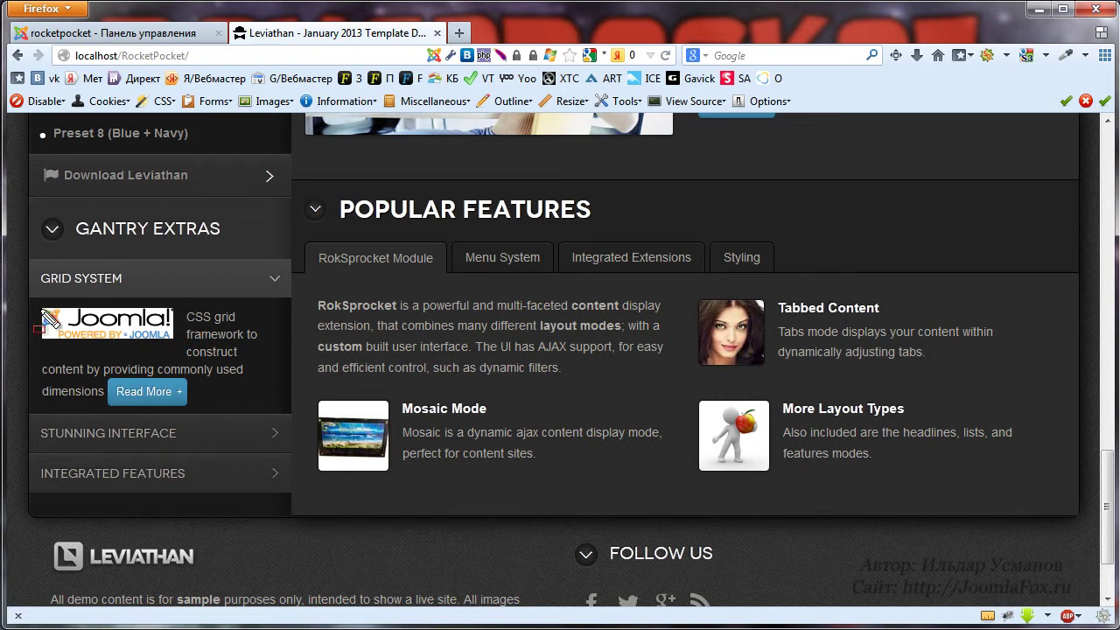
pyautogui.moveTo(39, 309)
pyautogui.mouseDown()
pyautogui.moveTo(228, 353)
pyautogui.moveTo(284, 354)
pyautogui.mouseUp()
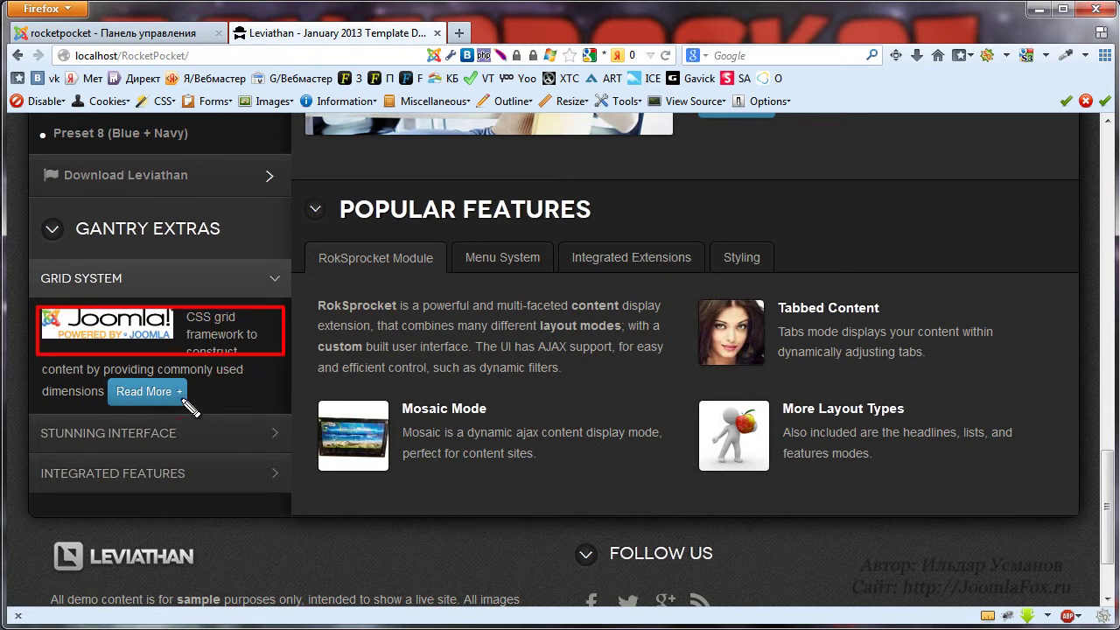
pyautogui.moveTo(56, 384)
pyautogui.mouseDown()
pyautogui.moveTo(173, 394)
pyautogui.moveTo(243, 389)
pyautogui.moveTo(275, 372)
pyautogui.mouseUp()
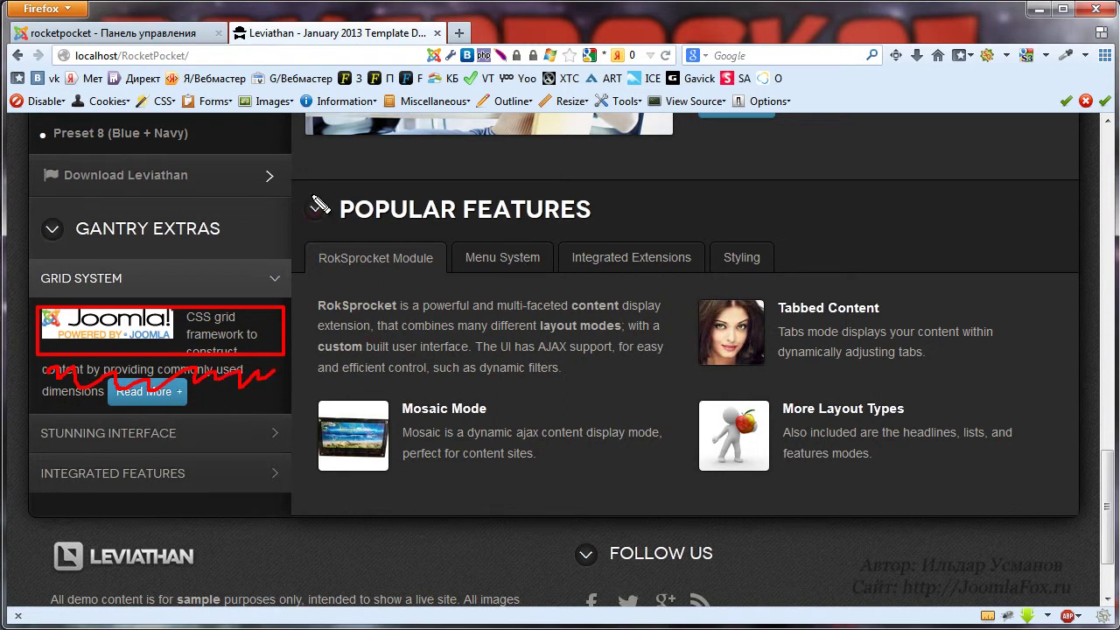
# In the module editor, set the Grid System article's image source to Нет
pyautogui.click(184, 32)
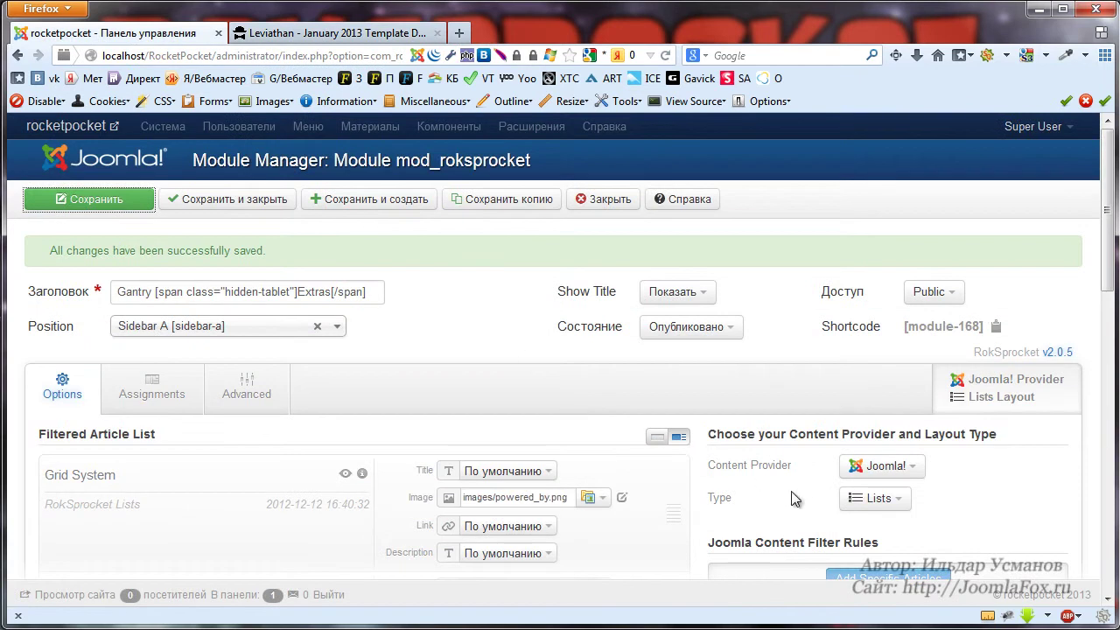
pyautogui.scroll(-3, 799, 497)
pyautogui.moveTo(449, 355)
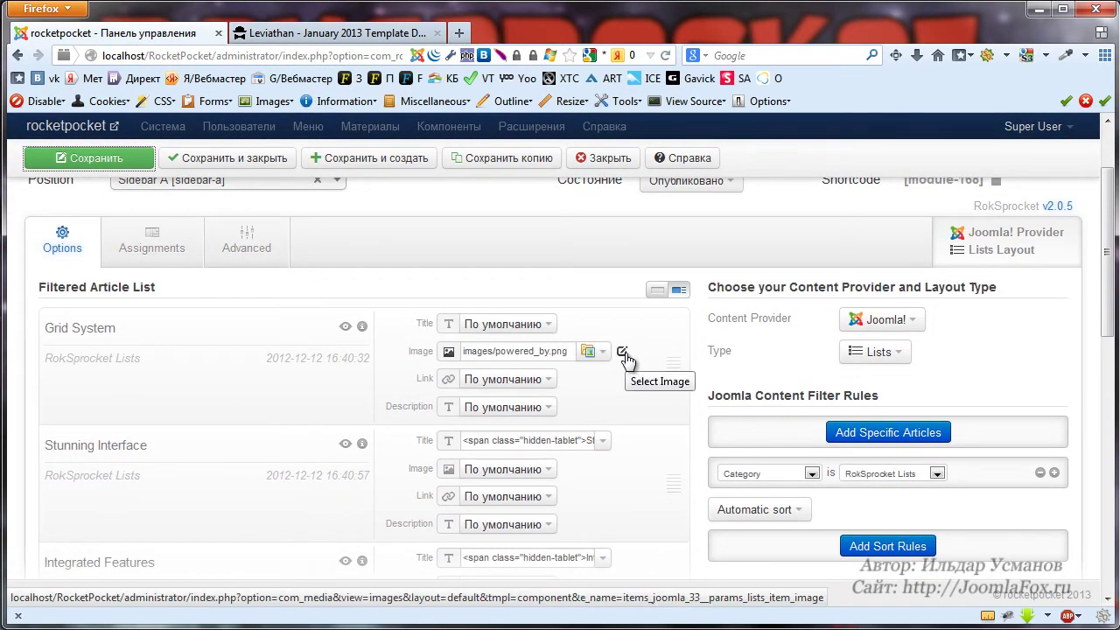
pyautogui.click(601, 351)
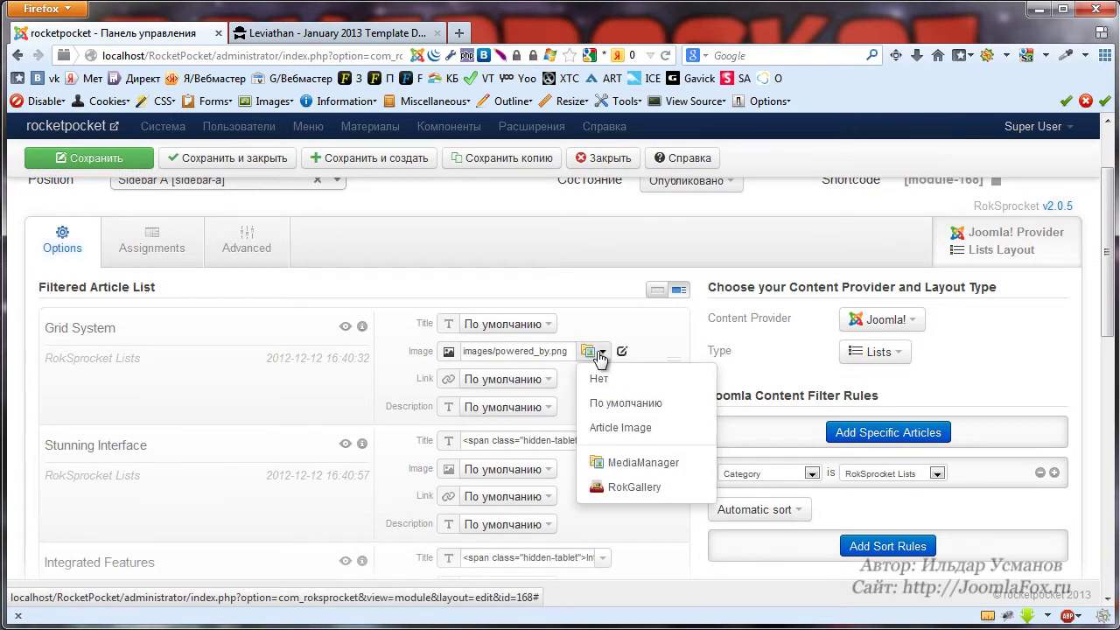
pyautogui.click(598, 378)
# Set Collapsible Preview to Disable in the Lists Layout Options and save the module
pyautogui.scroll(-8, 639, 366)
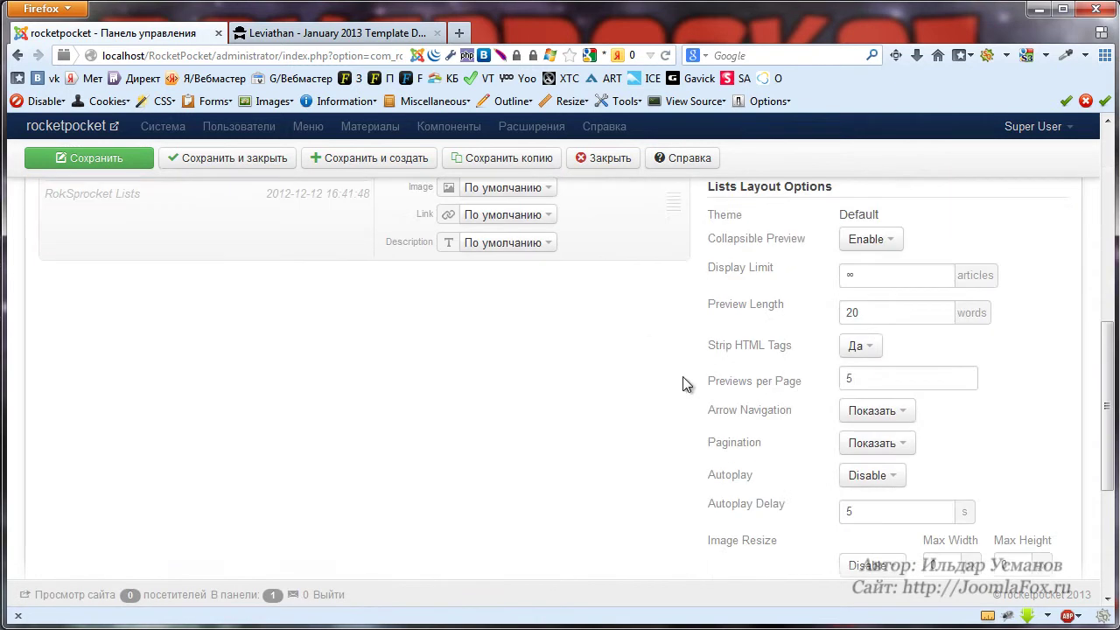
pyautogui.scroll(5, 639, 366)
pyautogui.scroll(-3, 1056, 382)
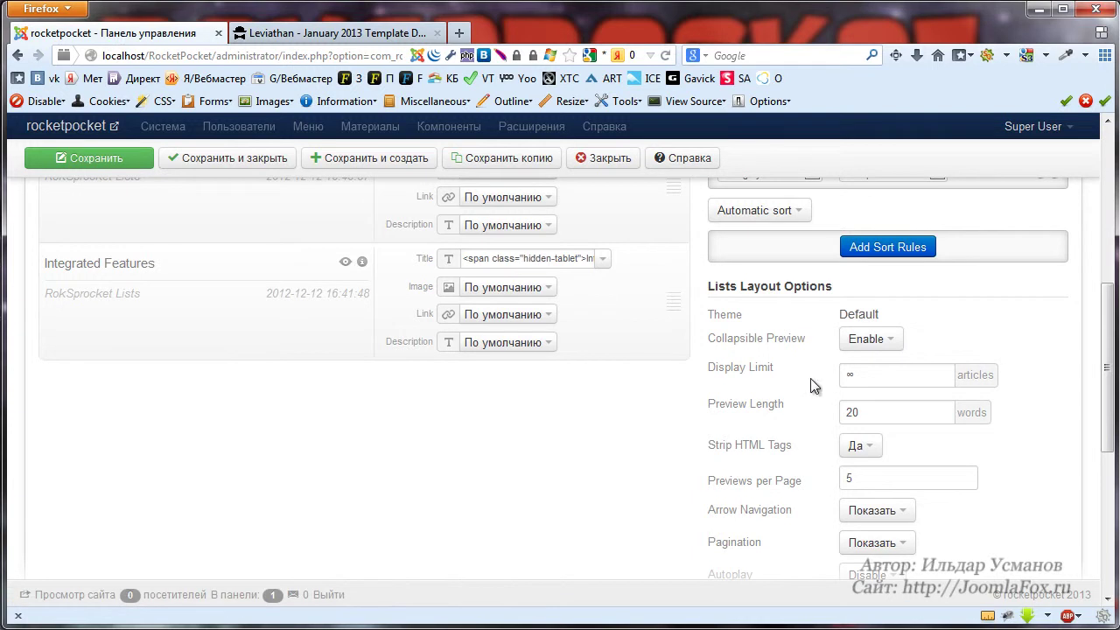
pyautogui.click(874, 341)
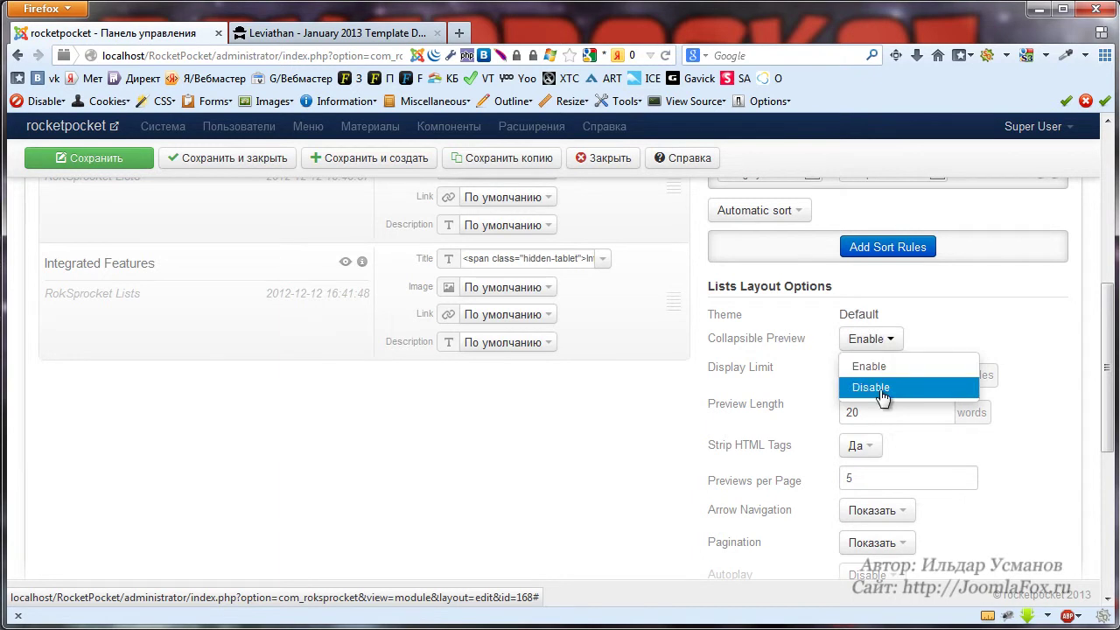
pyautogui.click(875, 388)
pyautogui.click(131, 160)
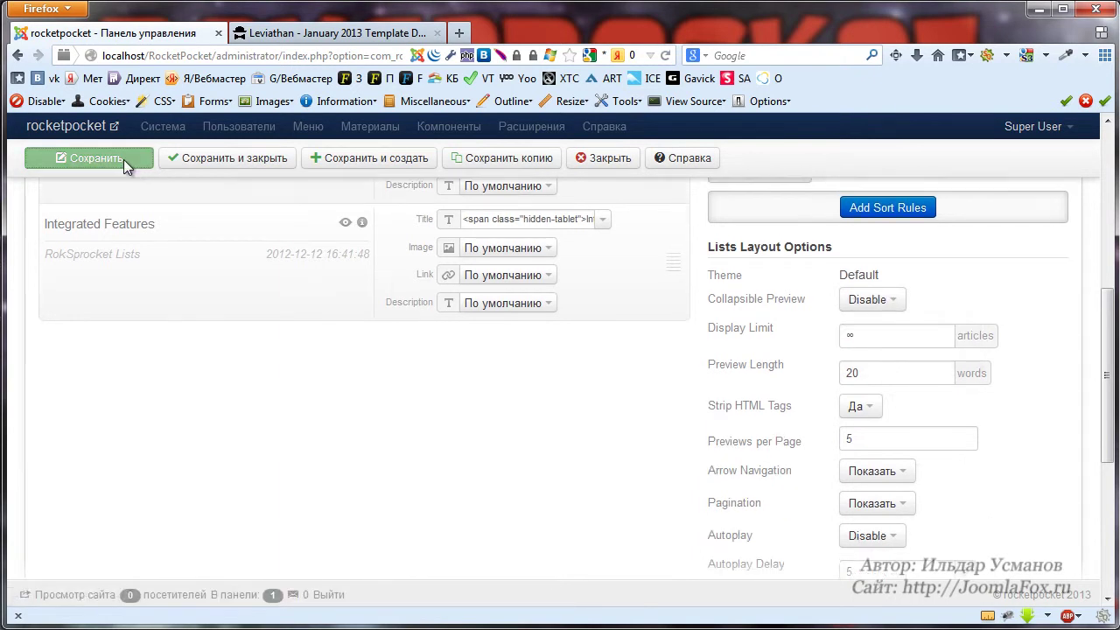
# Reload the Leviathan site page and open the Grid System article from the Gantry Extras list
pyautogui.click(319, 35)
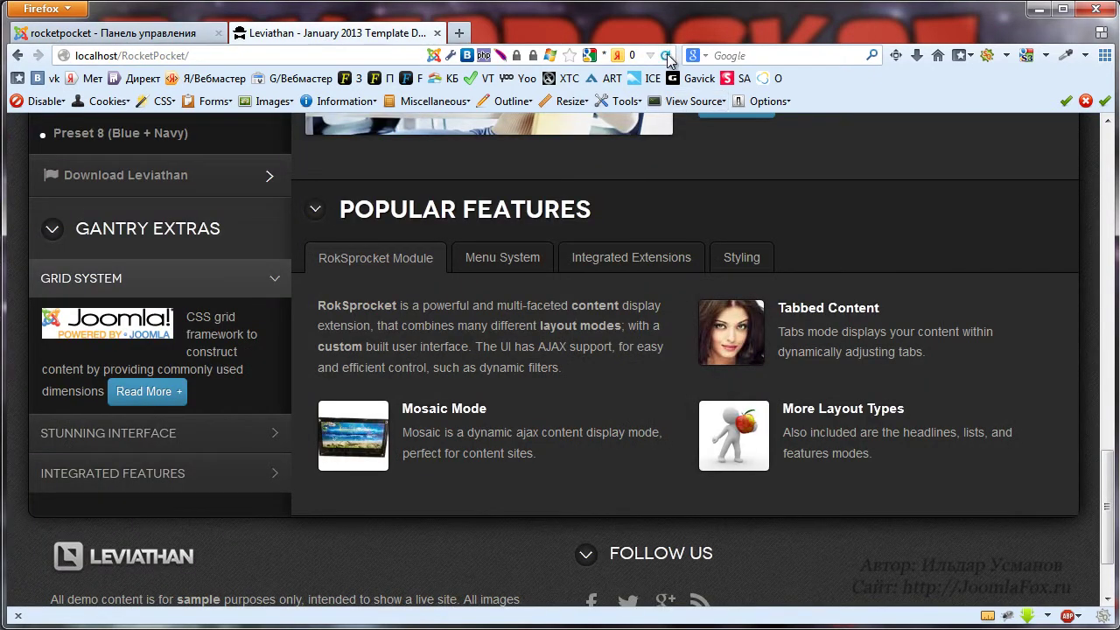
pyautogui.click(666, 55)
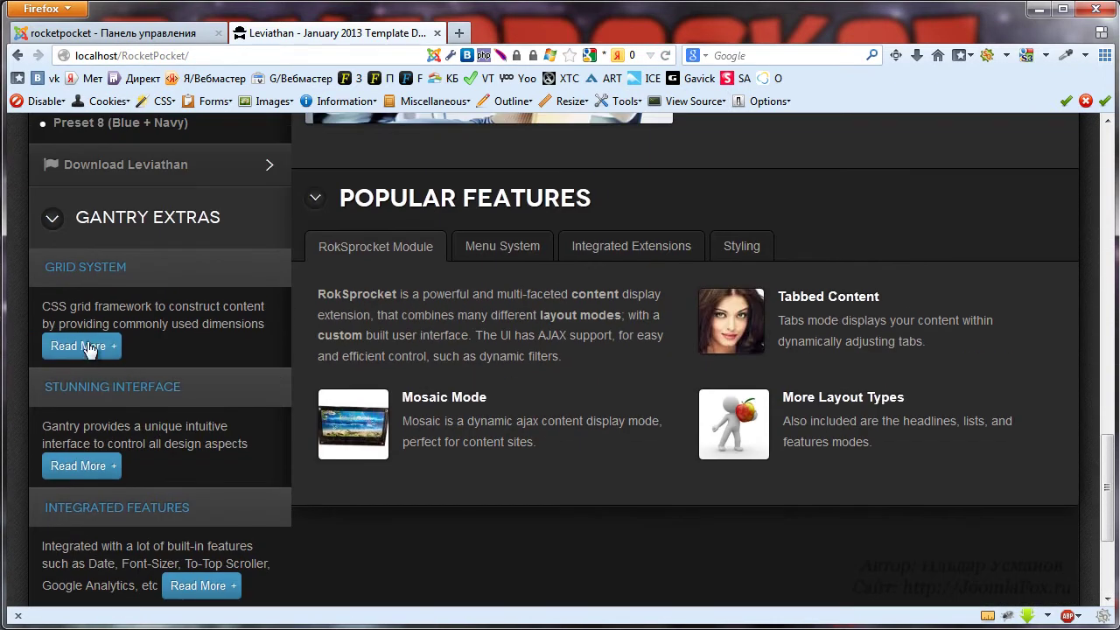
pyautogui.click(105, 281)
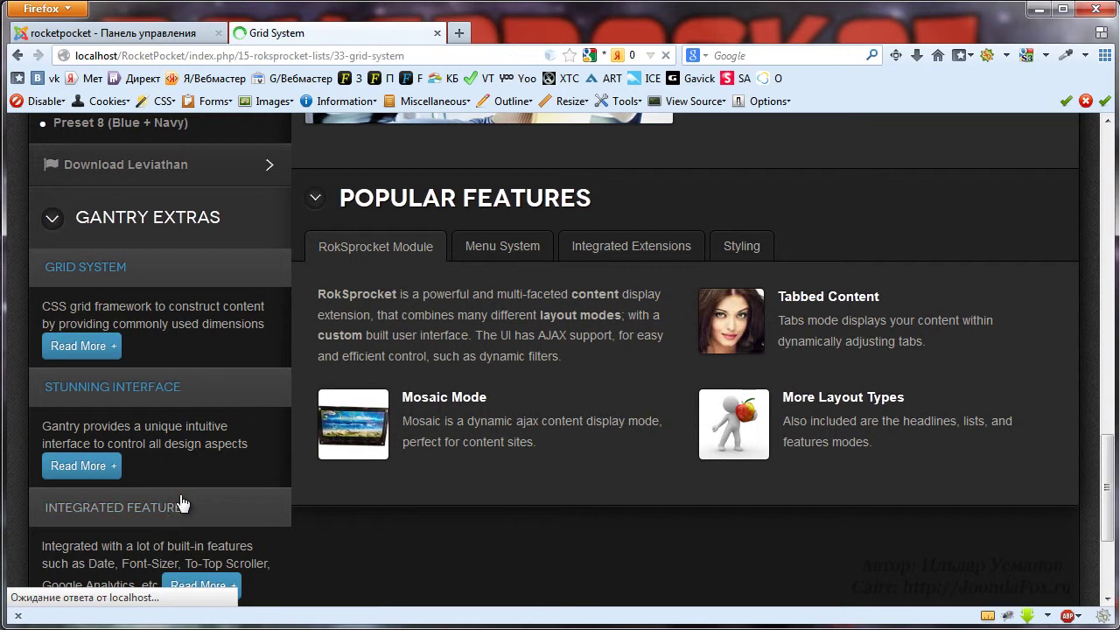
pyautogui.scroll(-20, 450, 361)
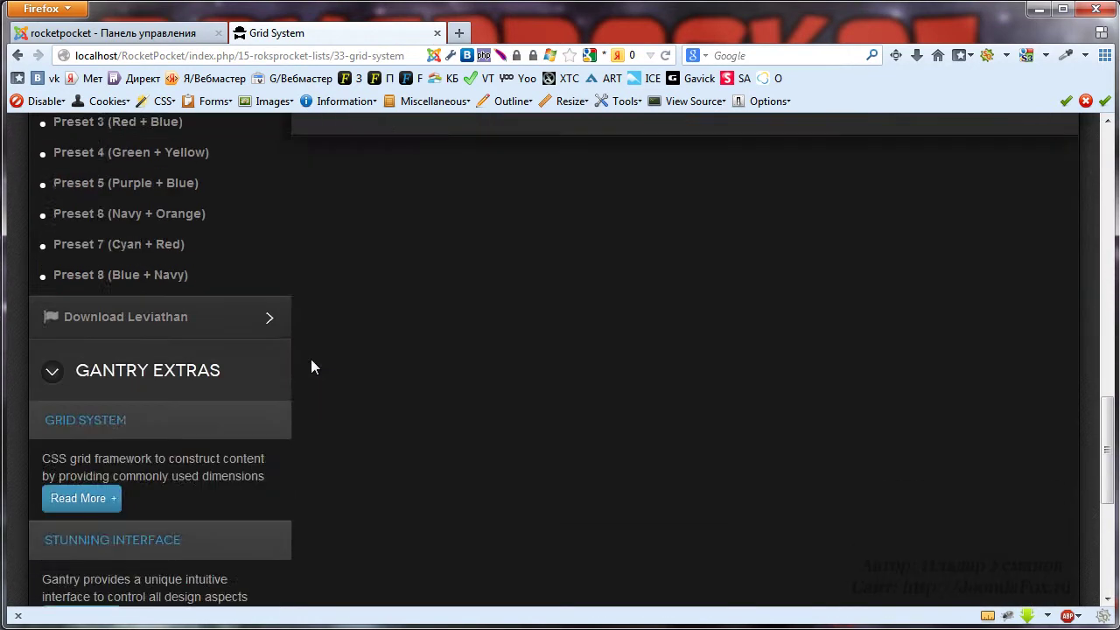
# Set Collapsible Preview back to Enable in the module's Lists Layout Options
pyautogui.click(166, 37)
pyautogui.click(871, 339)
pyautogui.click(876, 366)
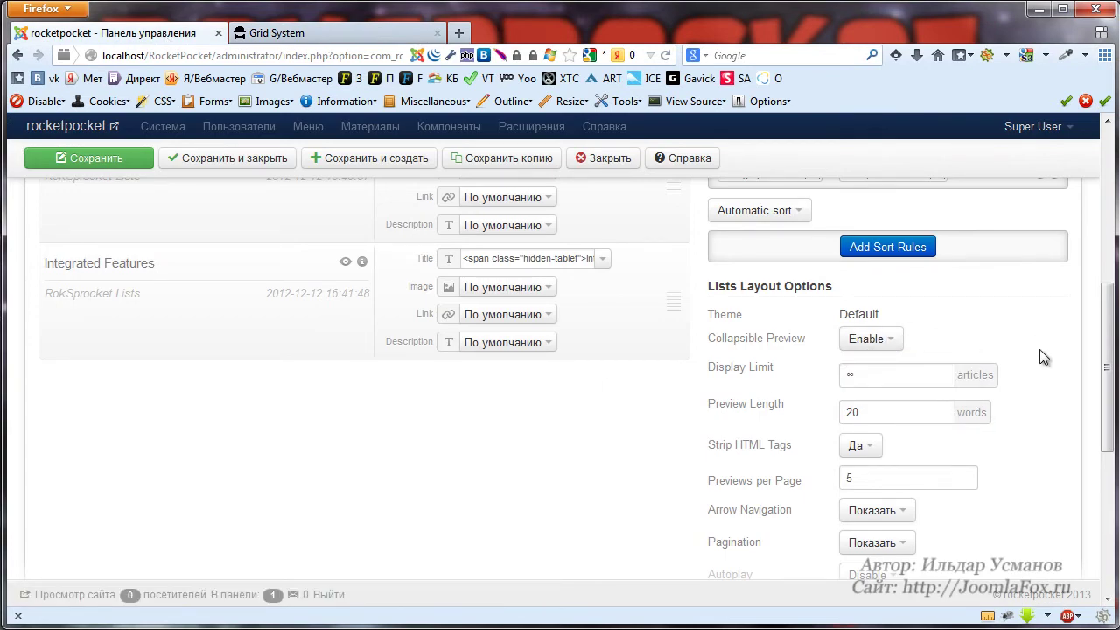
# Review the Display Limit and Description hints and the filtered articles' settings, comparing them with the Gantry Extras list on the site
pyautogui.moveTo(762, 385)
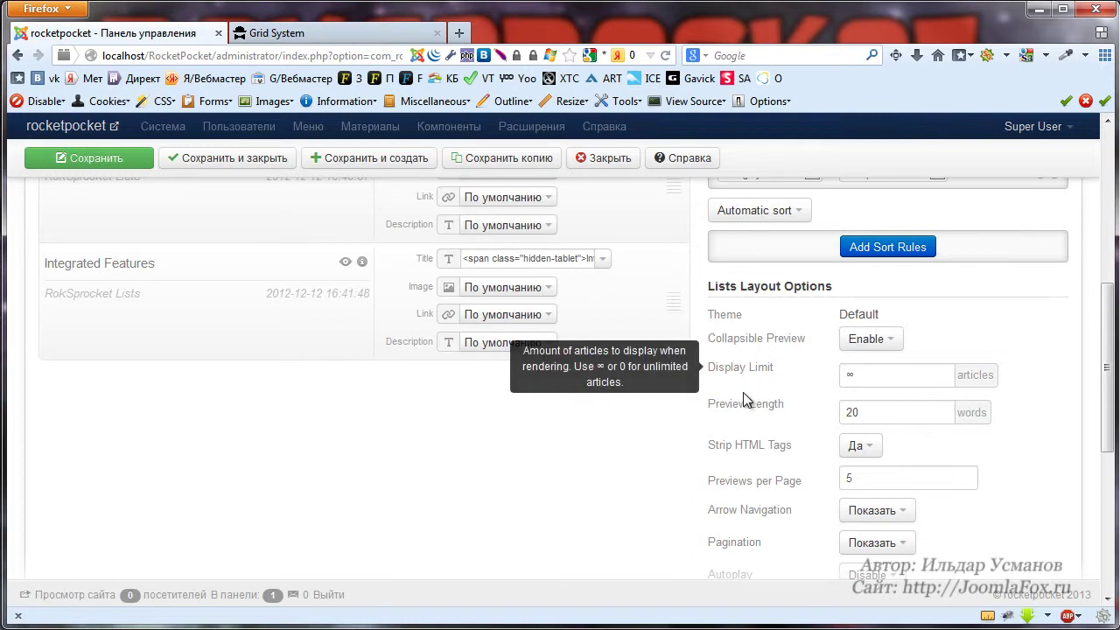
pyautogui.scroll(4, 594, 417)
pyautogui.scroll(-2, 592, 417)
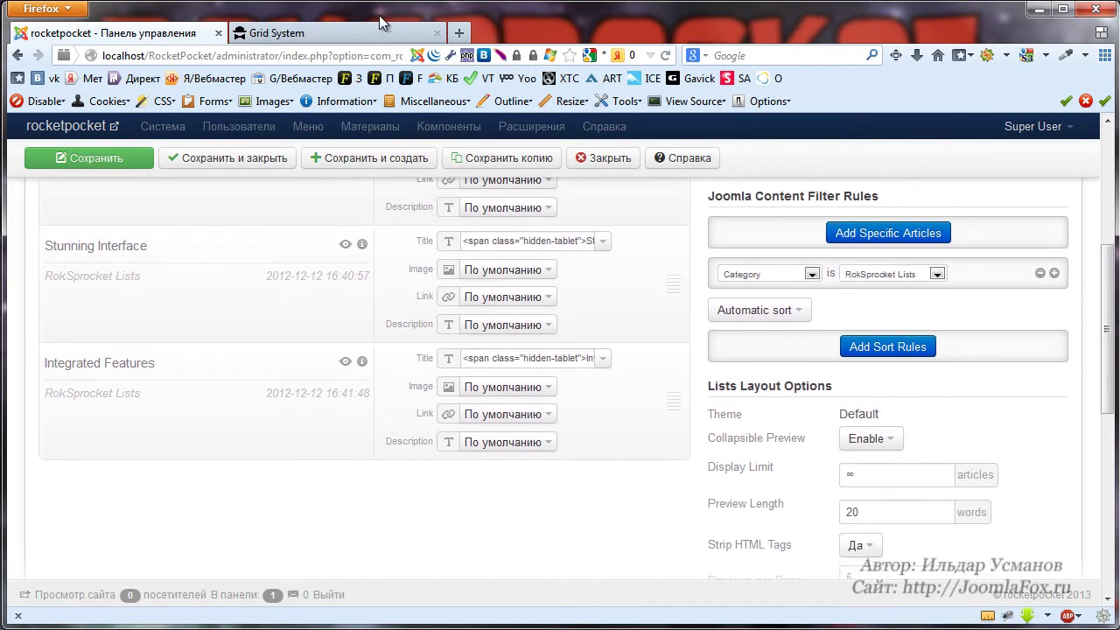
pyautogui.click(383, 27)
pyautogui.scroll(2, 272, 336)
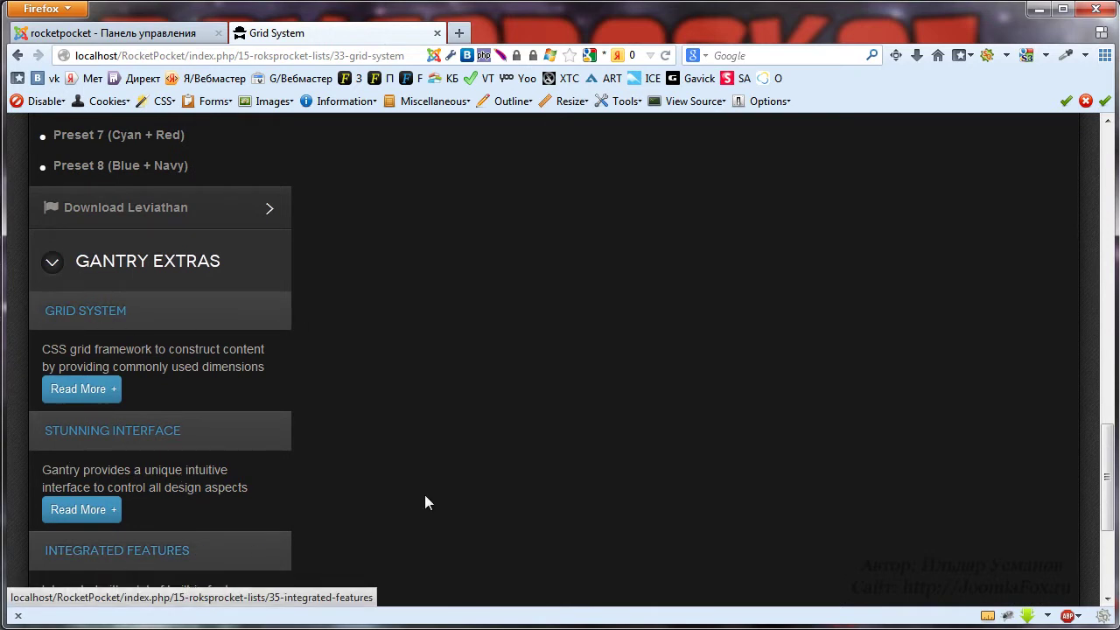
pyautogui.click(105, 33)
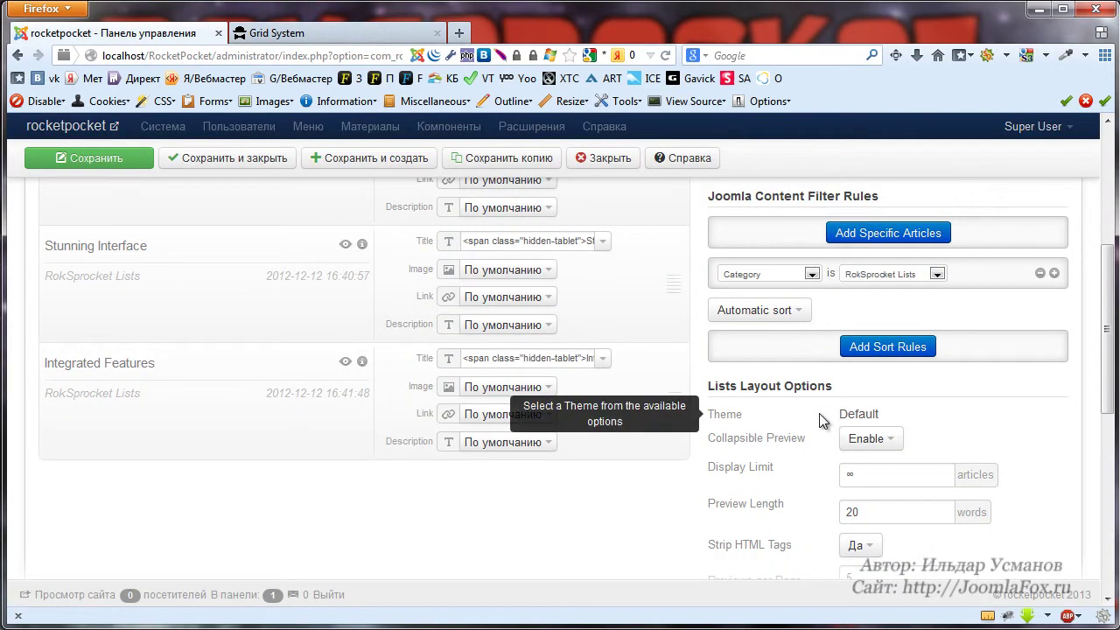
pyautogui.scroll(1, 664, 505)
pyautogui.scroll(2, 663, 498)
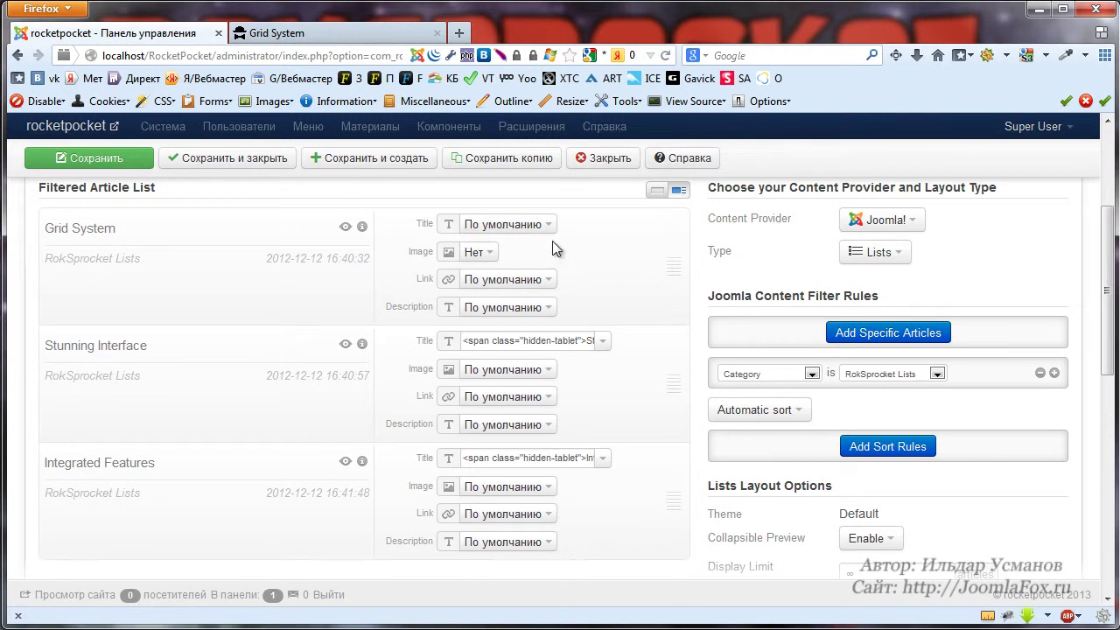
pyautogui.scroll(-5, 1016, 503)
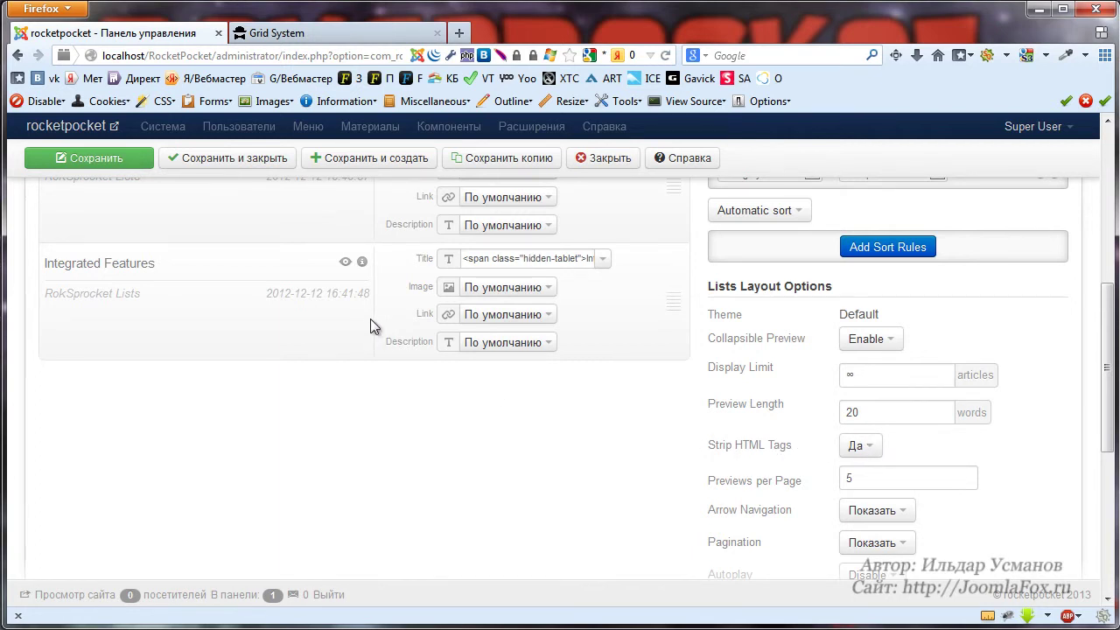
pyautogui.moveTo(402, 349)
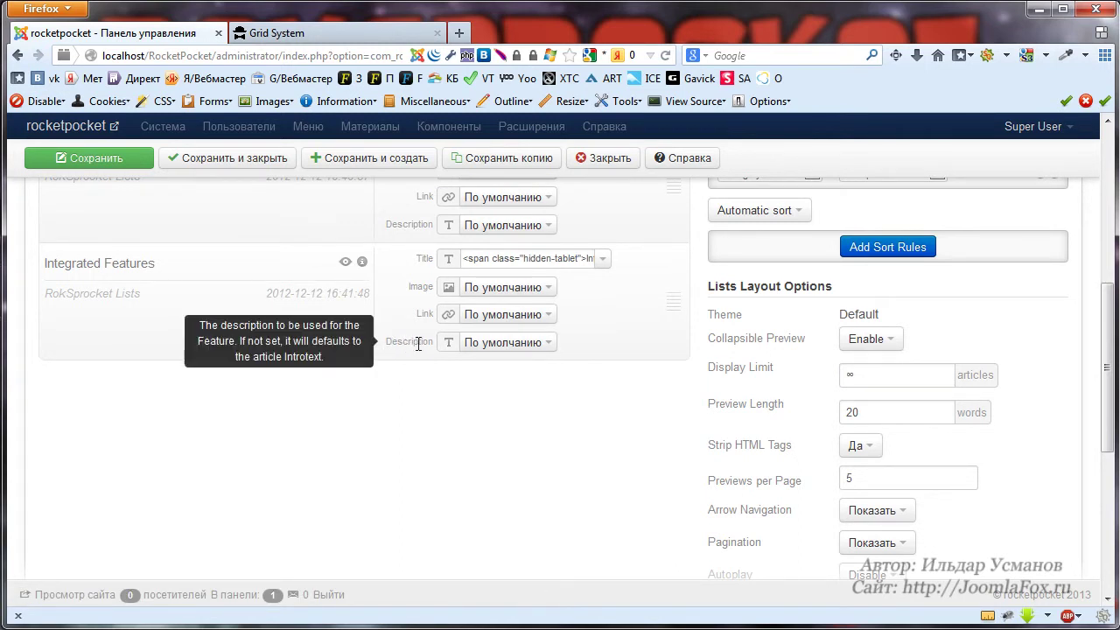
# Compare the Stunning Interface preview text and the listed items on the site with the module's layout options
pyautogui.click(329, 33)
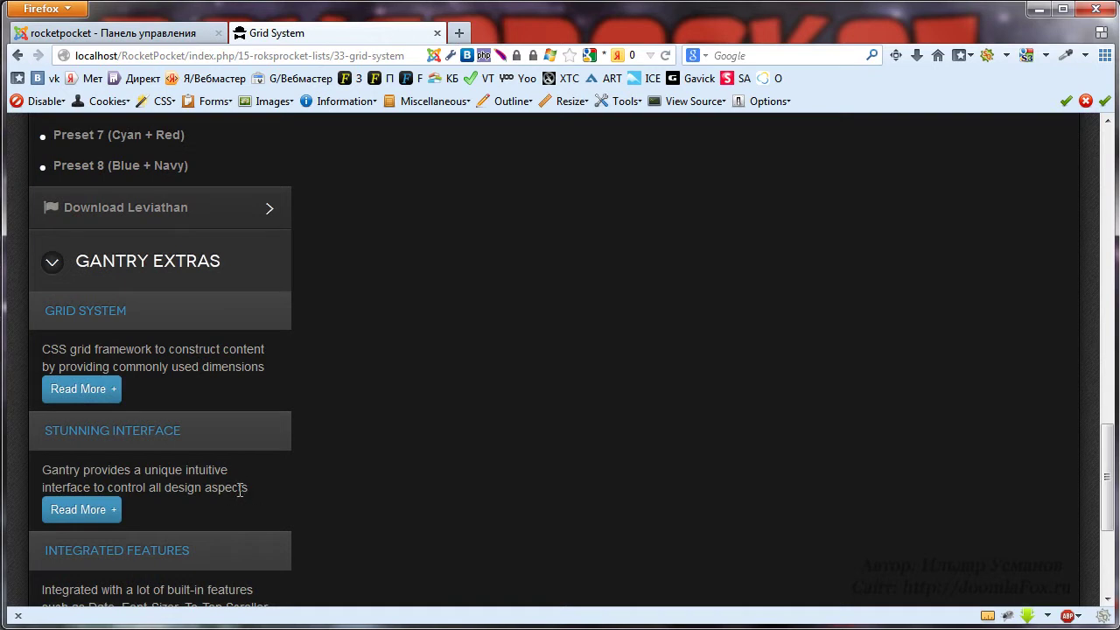
pyautogui.moveTo(252, 487); pyautogui.dragTo(58, 478)
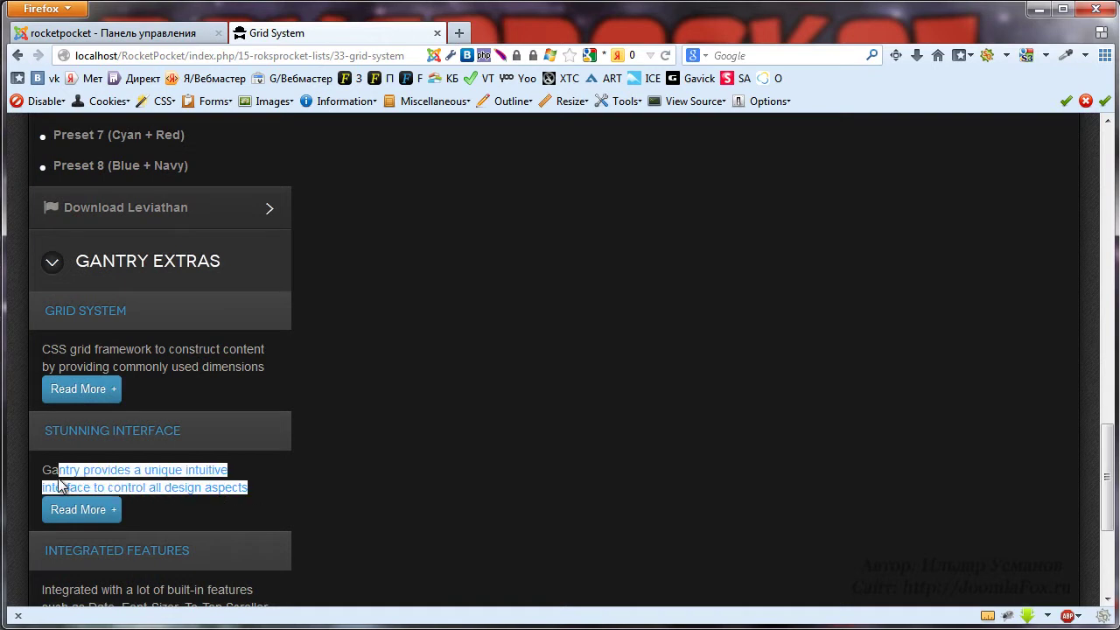
pyautogui.click(136, 33)
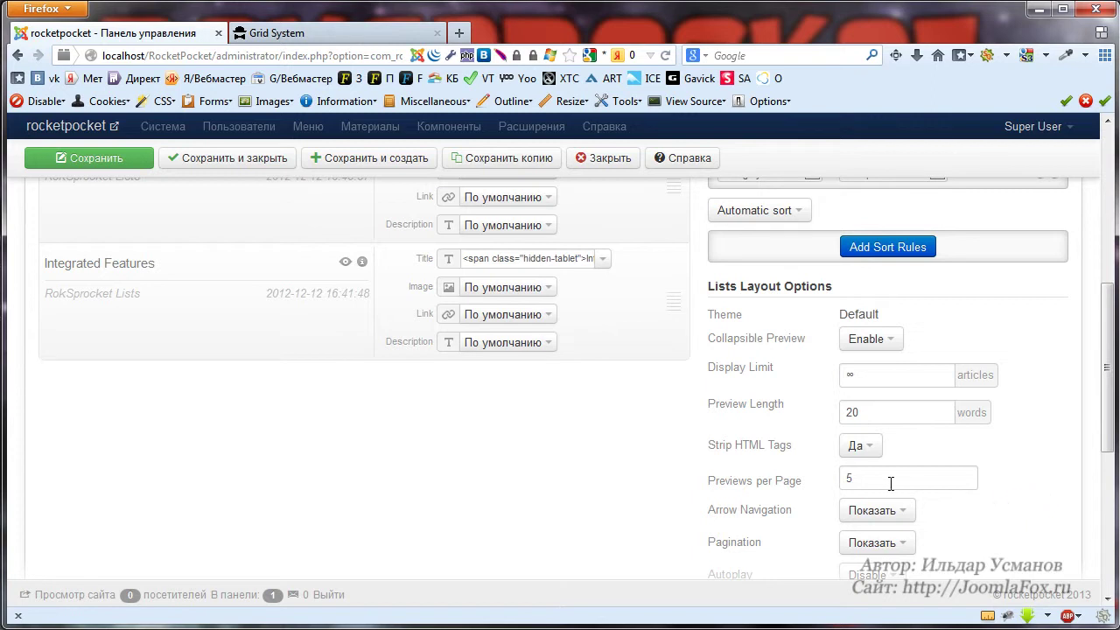
pyautogui.scroll(4, 458, 421)
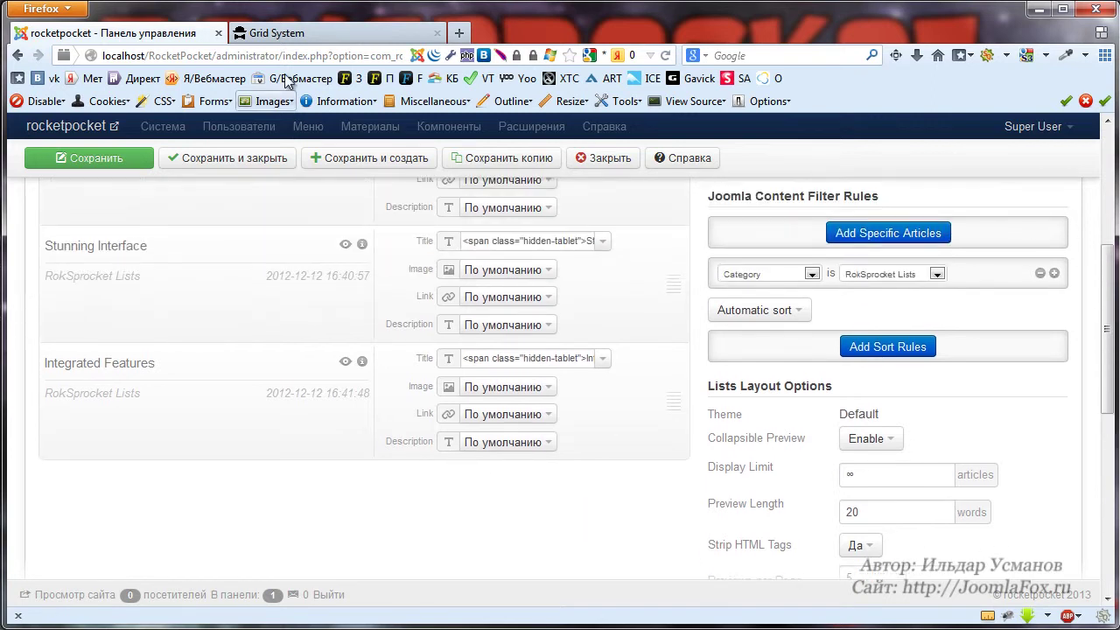
pyautogui.click(276, 32)
pyautogui.scroll(-2, 261, 319)
pyautogui.click(359, 454)
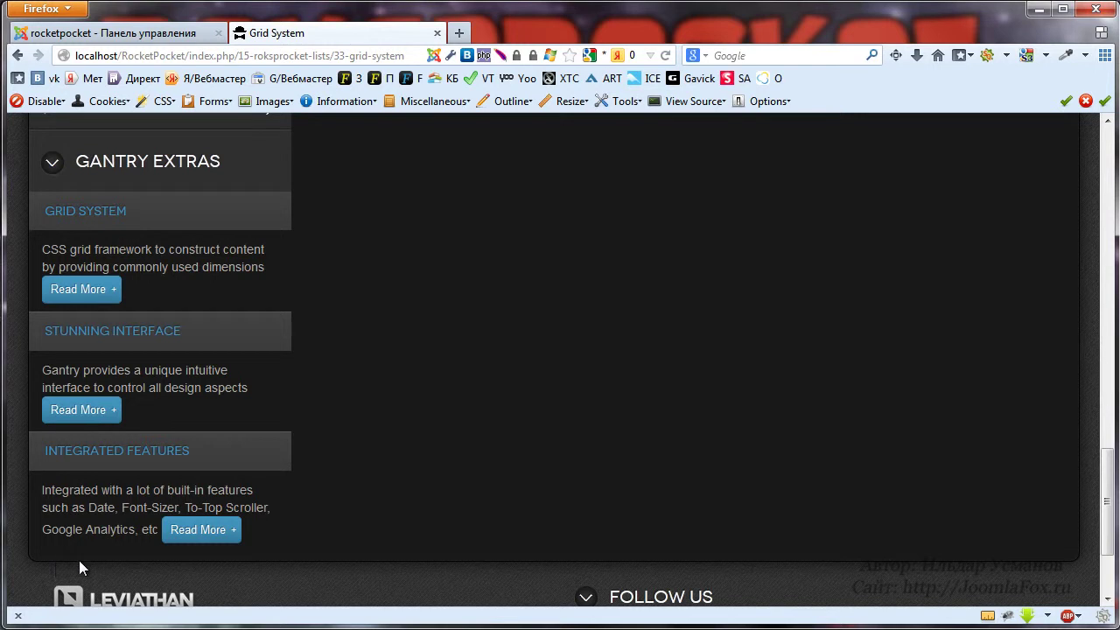
# Set Previews per Page to 2 in the Lists Layout Options and save the module
pyautogui.click(154, 35)
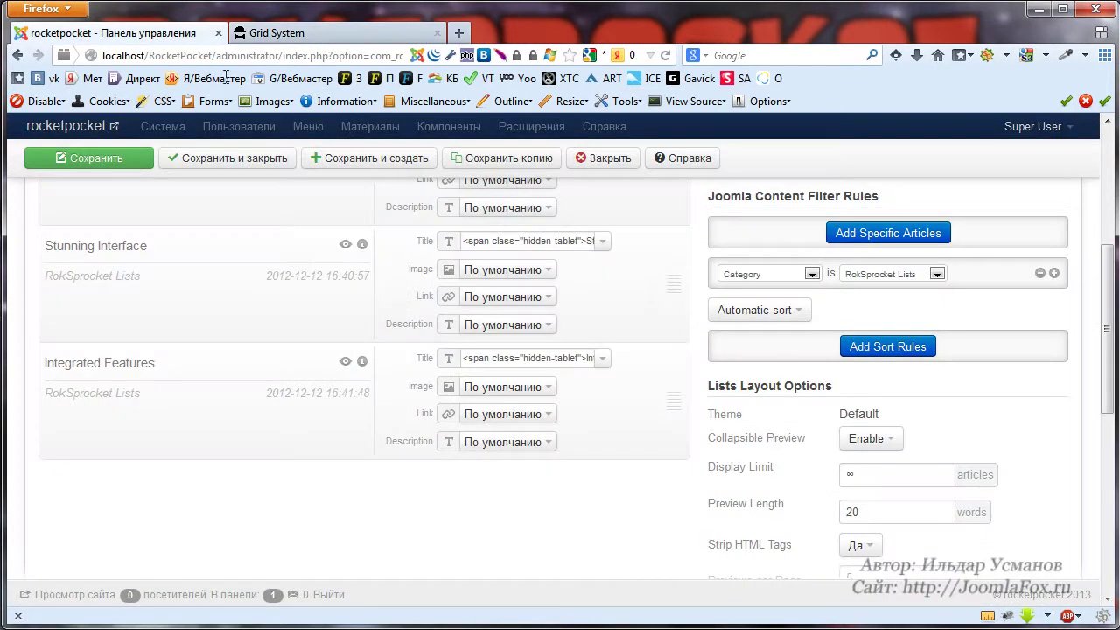
pyautogui.scroll(-3, 886, 507)
pyautogui.doubleClick(885, 482)
pyautogui.write('1')
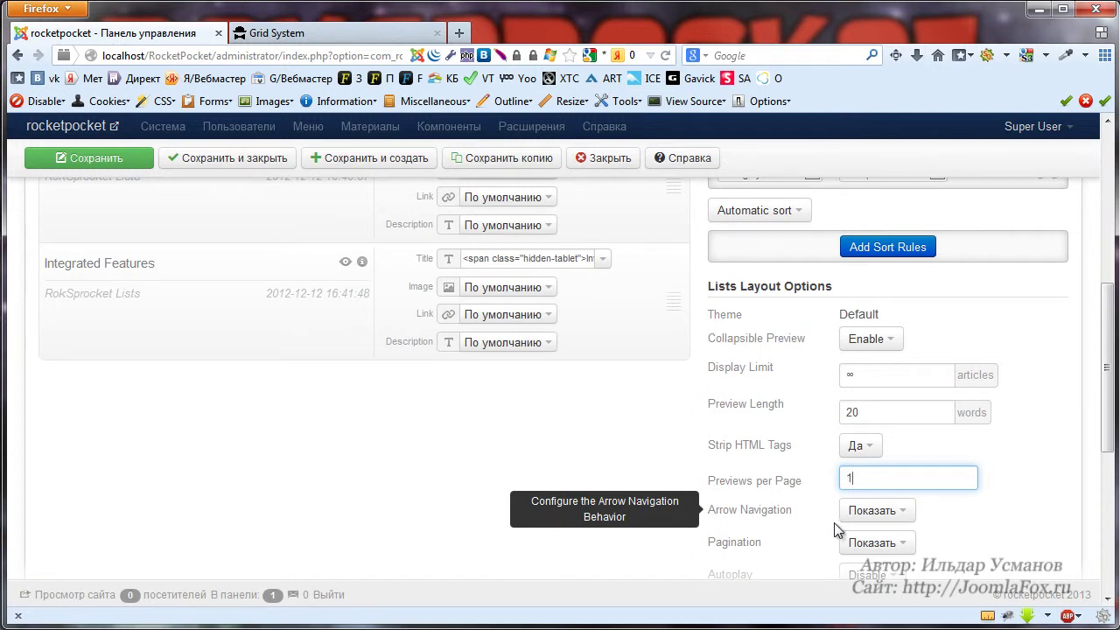
pyautogui.press('BackSpace')
pyautogui.write('2')
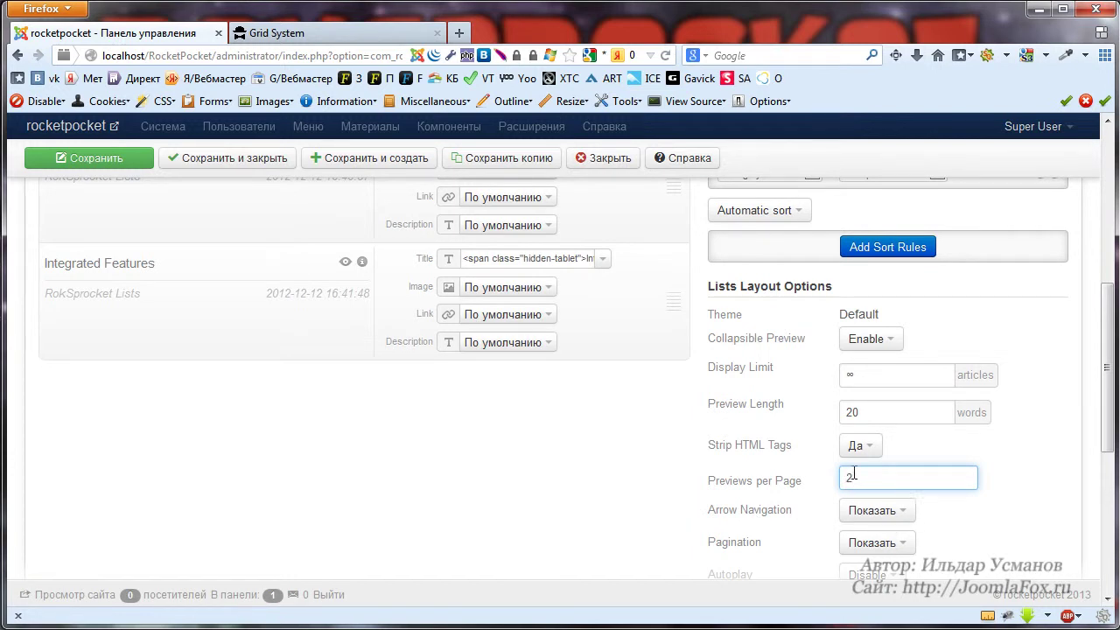
pyautogui.click(111, 146)
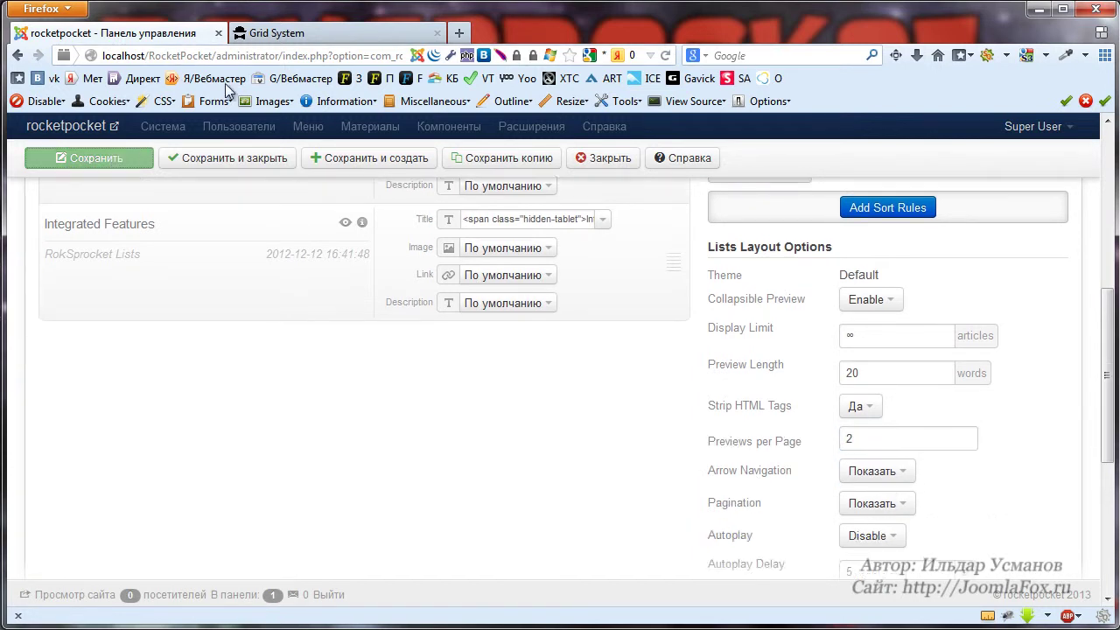
# Reload the Grid System page and check both pages of the Gantry Extras list, expanding the Stunning Interface and Grid System items
pyautogui.click(313, 31)
pyautogui.click(666, 55)
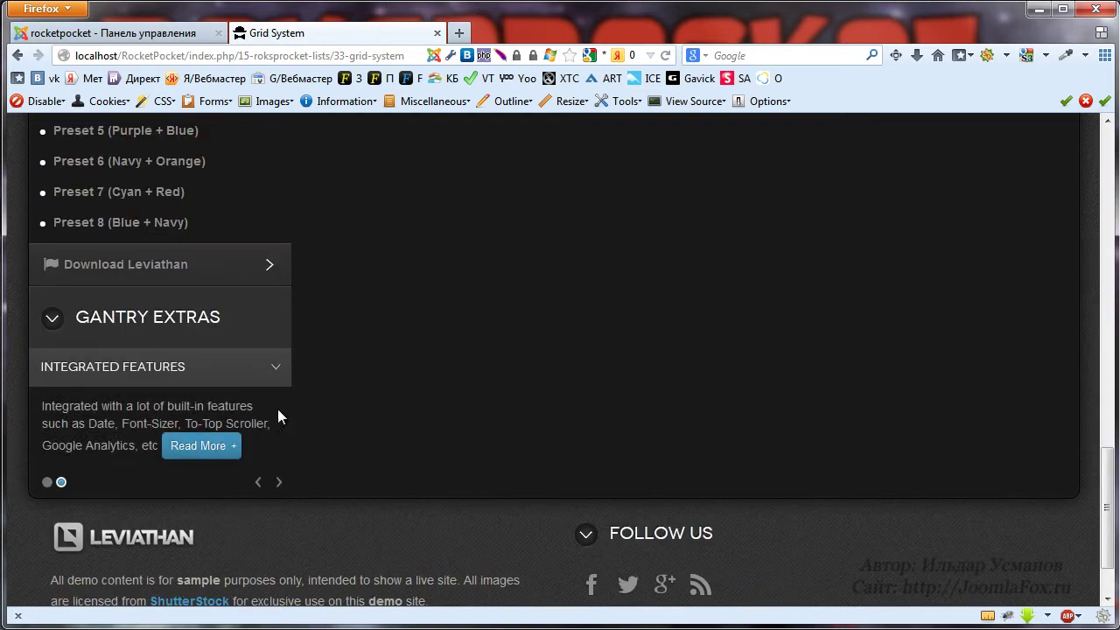
pyautogui.click(48, 483)
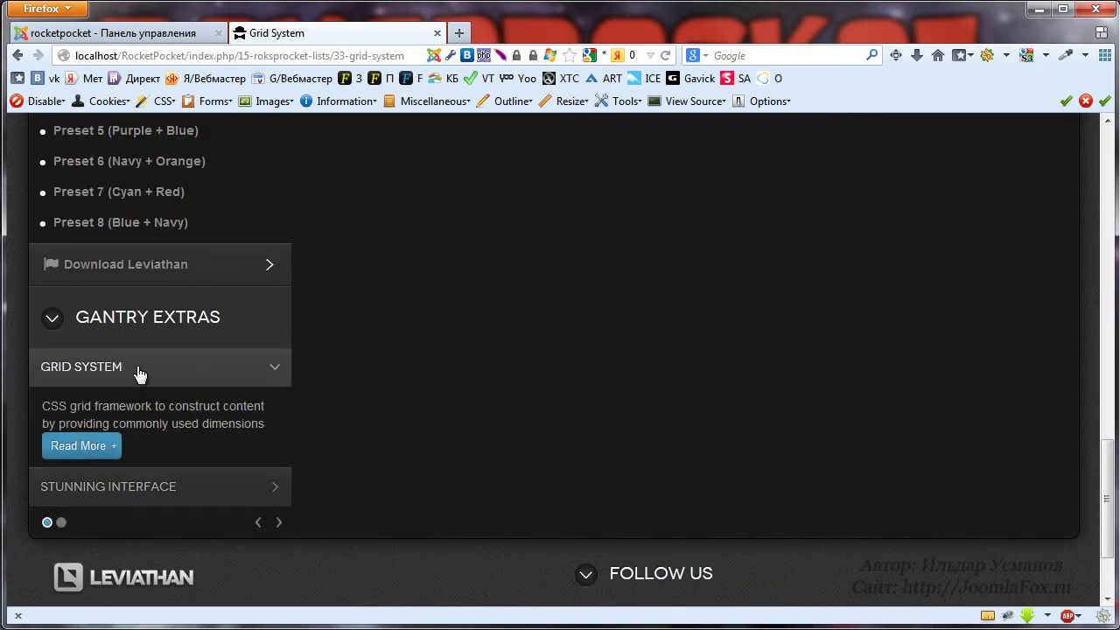
pyautogui.click(163, 492)
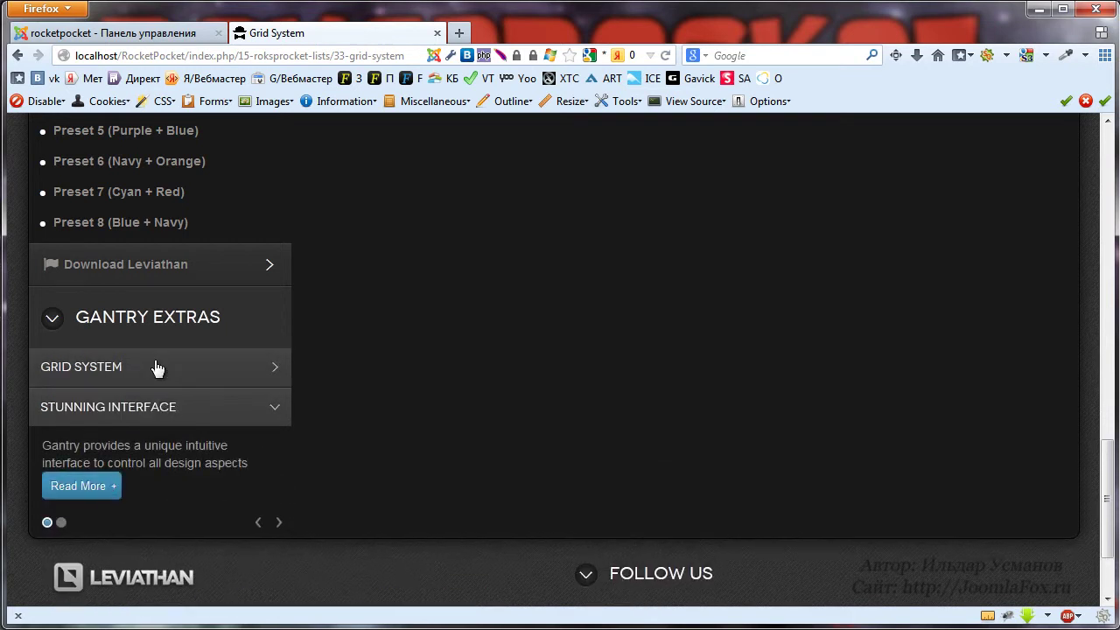
pyautogui.click(158, 368)
pyautogui.click(60, 522)
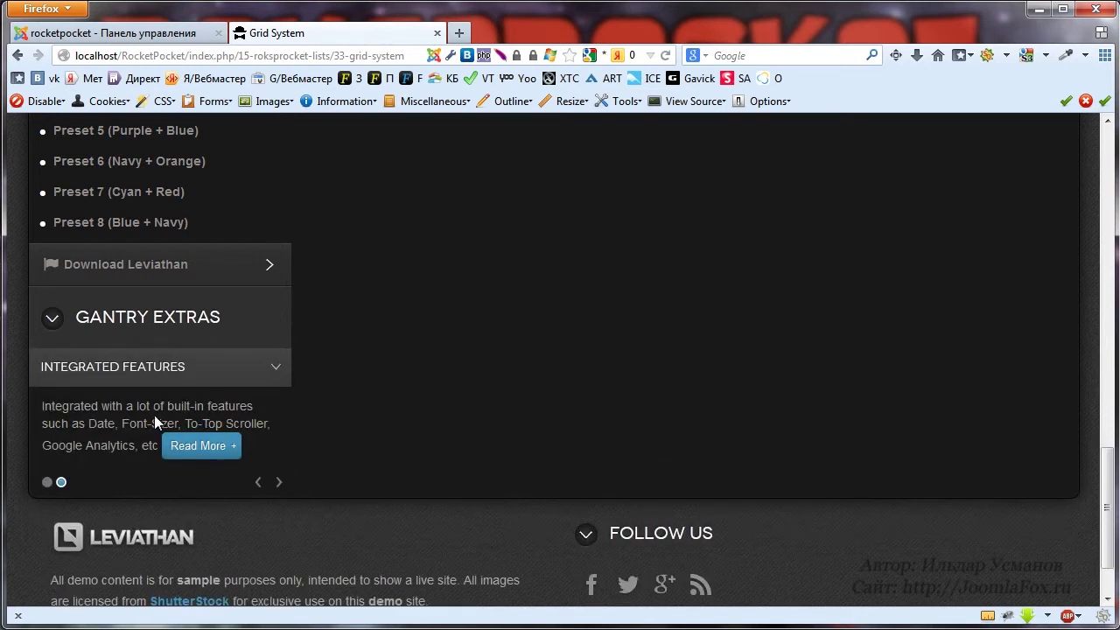
# Return the Gantry Extras list to its first page and set the module's Previews per Page to 5
pyautogui.click(47, 482)
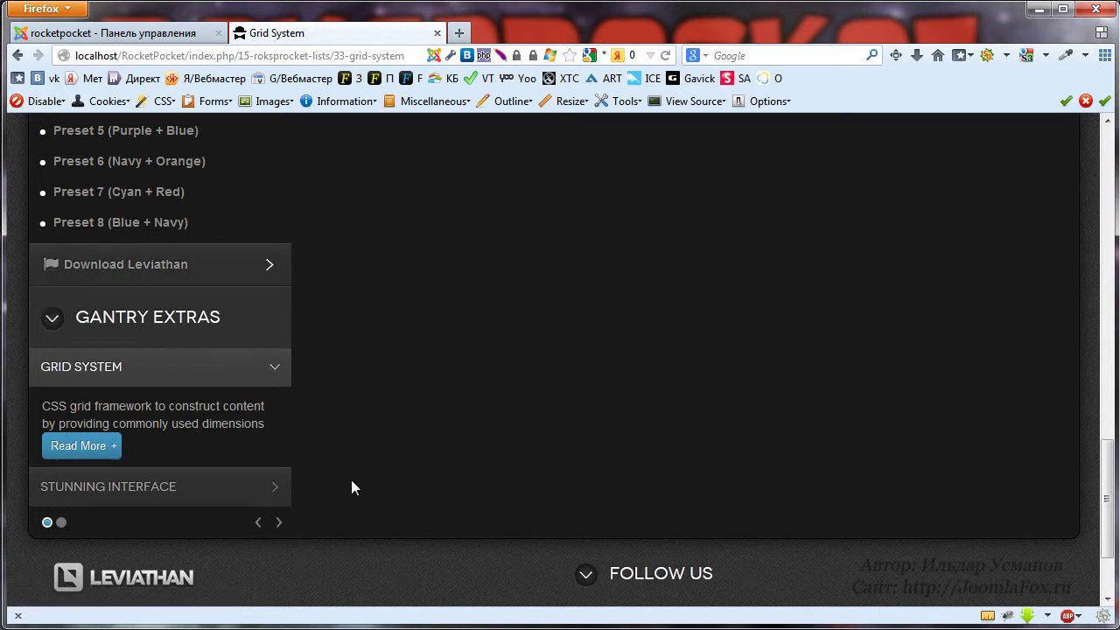
pyautogui.click(160, 35)
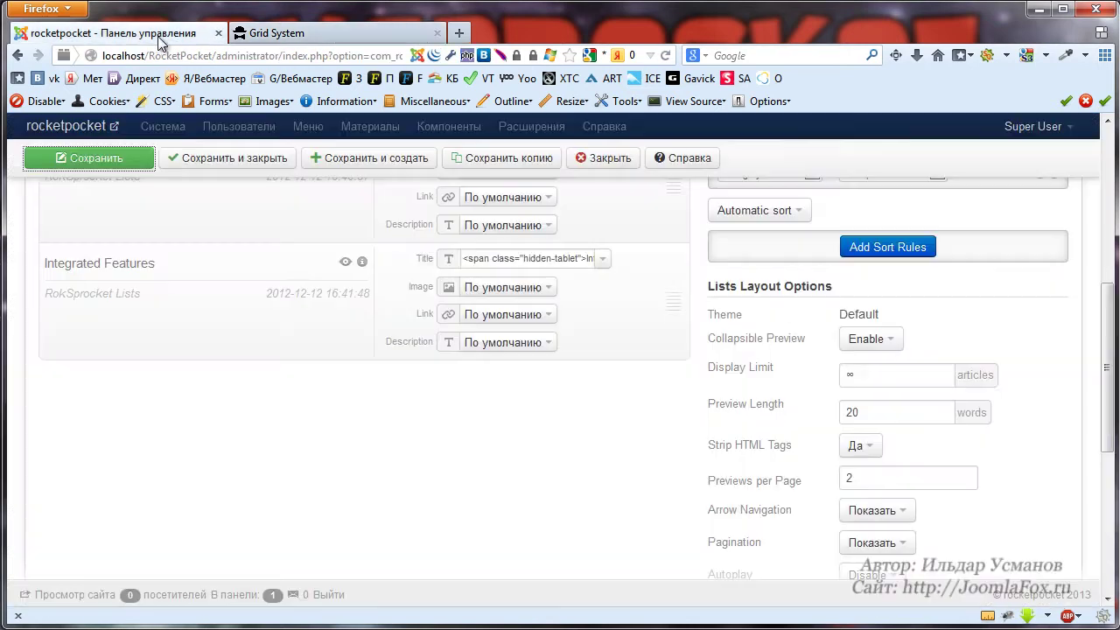
pyautogui.doubleClick(888, 478)
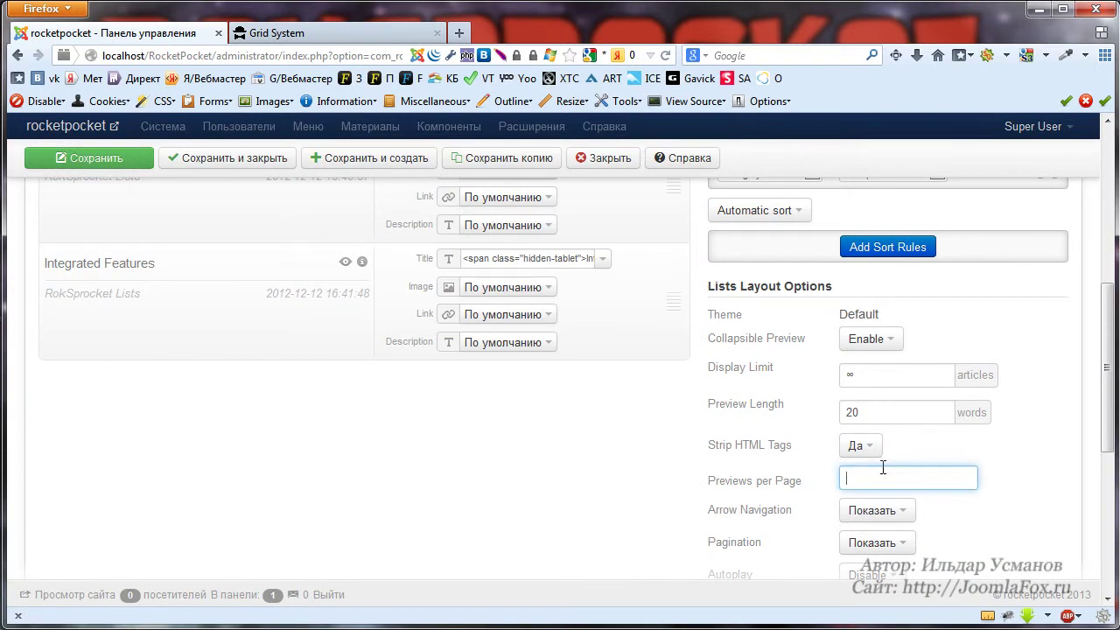
pyautogui.click(1026, 529)
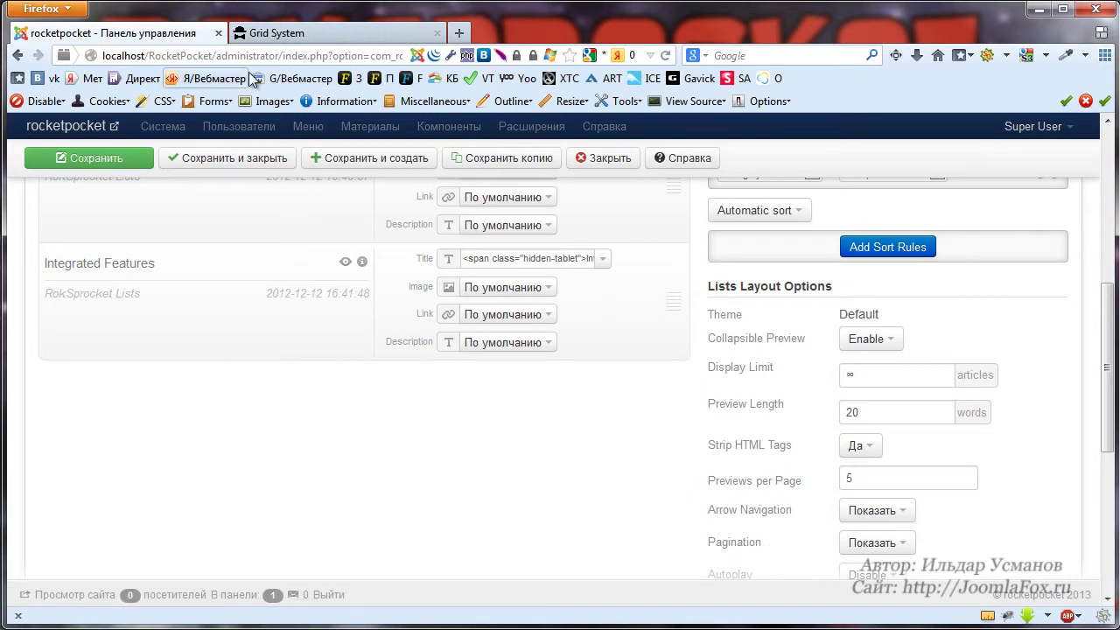
# Check the arrow navigation and pagination dots of the Gantry Extras list on the Grid System page
pyautogui.click(283, 33)
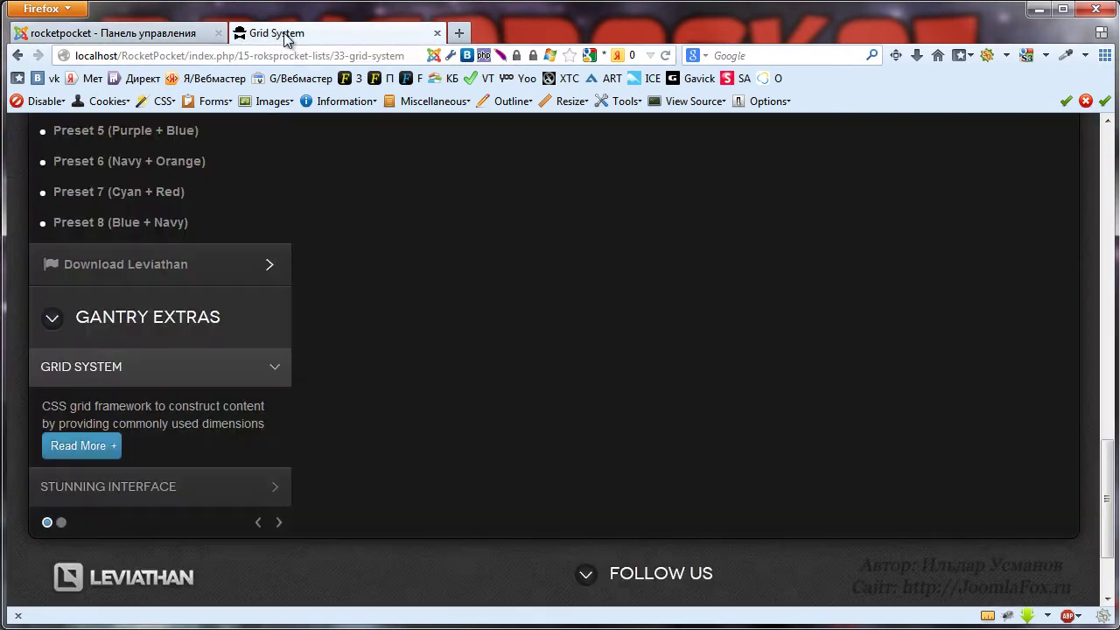
pyautogui.click(257, 526)
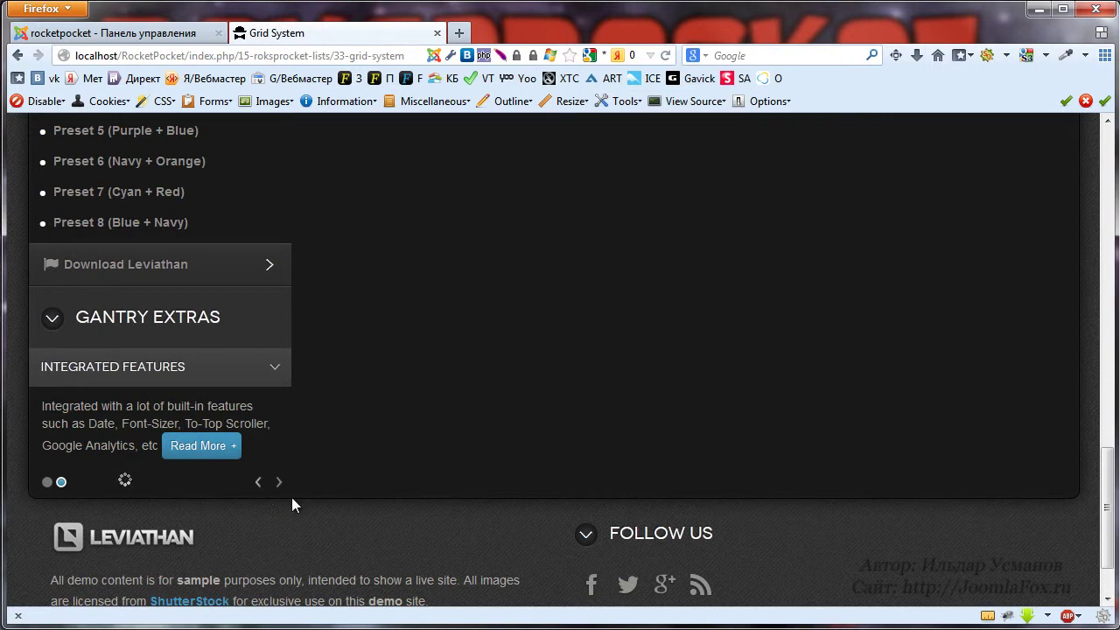
pyautogui.click(263, 486)
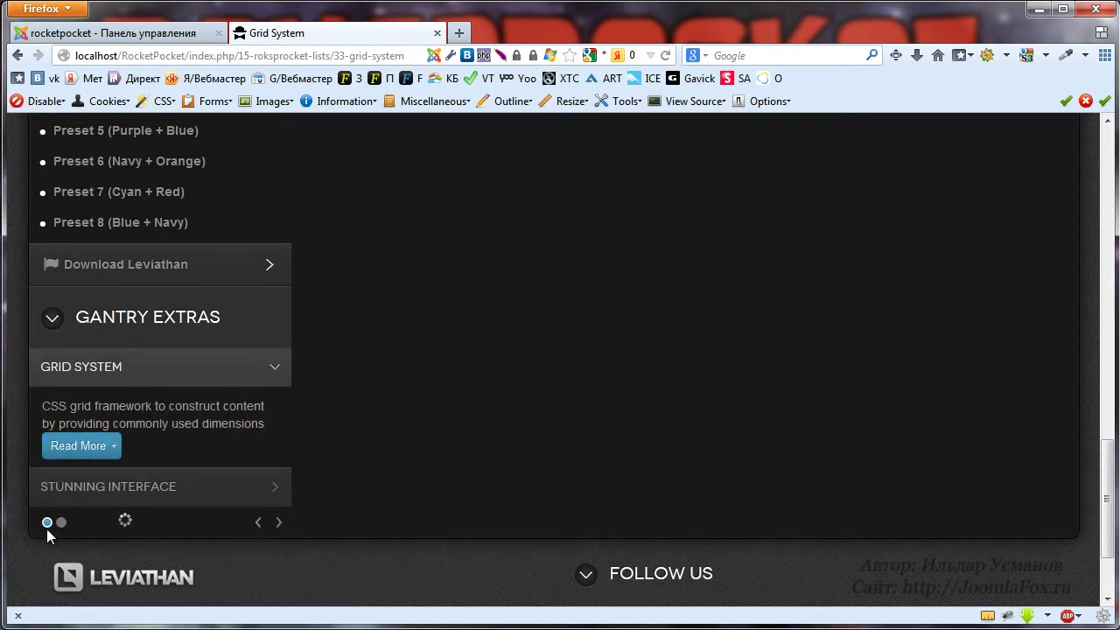
pyautogui.click(46, 486)
pyautogui.click(187, 33)
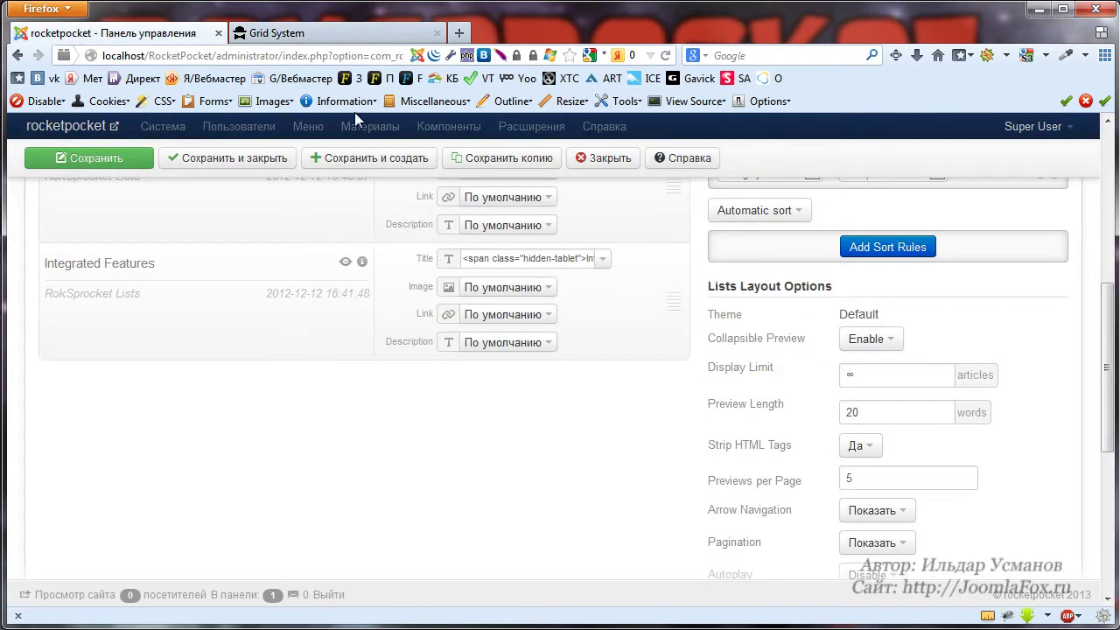
# Enable Autoplay in the Lists Layout Options, set the Autoplay Delay to 1 second and save the module
pyautogui.scroll(-2, 1029, 487)
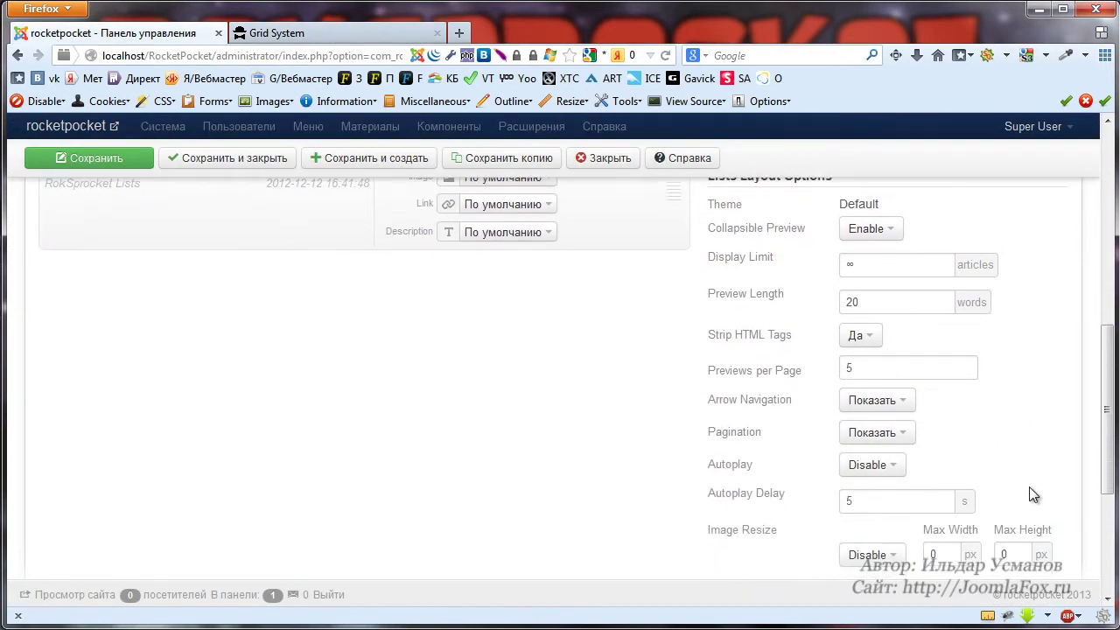
pyautogui.scroll(-2, 1029, 487)
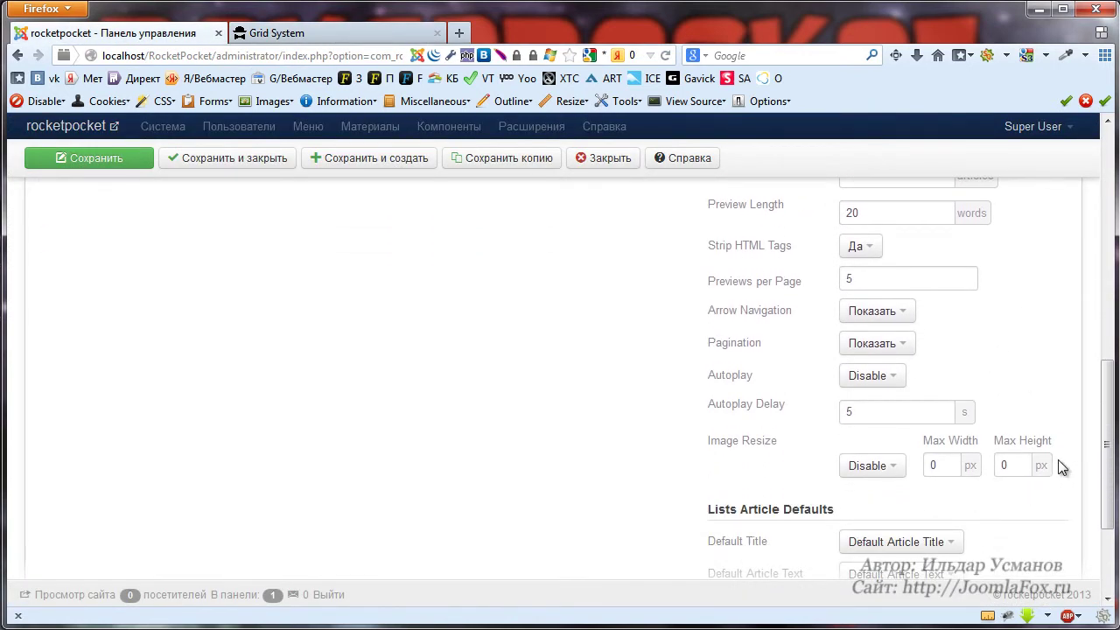
pyautogui.click(892, 377)
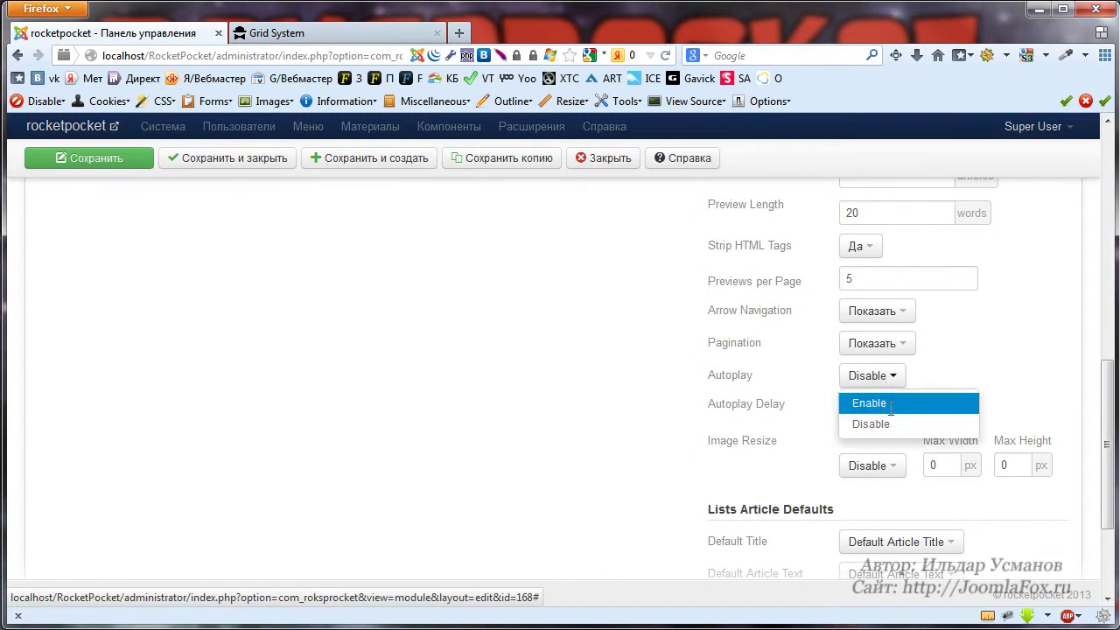
pyautogui.click(869, 402)
pyautogui.click(880, 411)
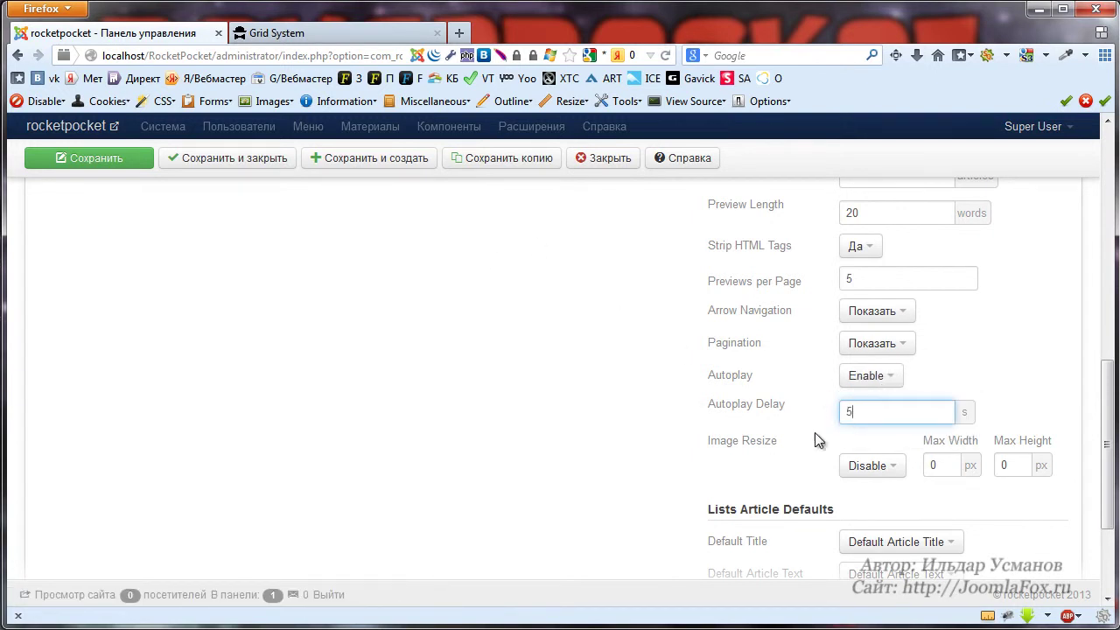
pyautogui.click(341, 35)
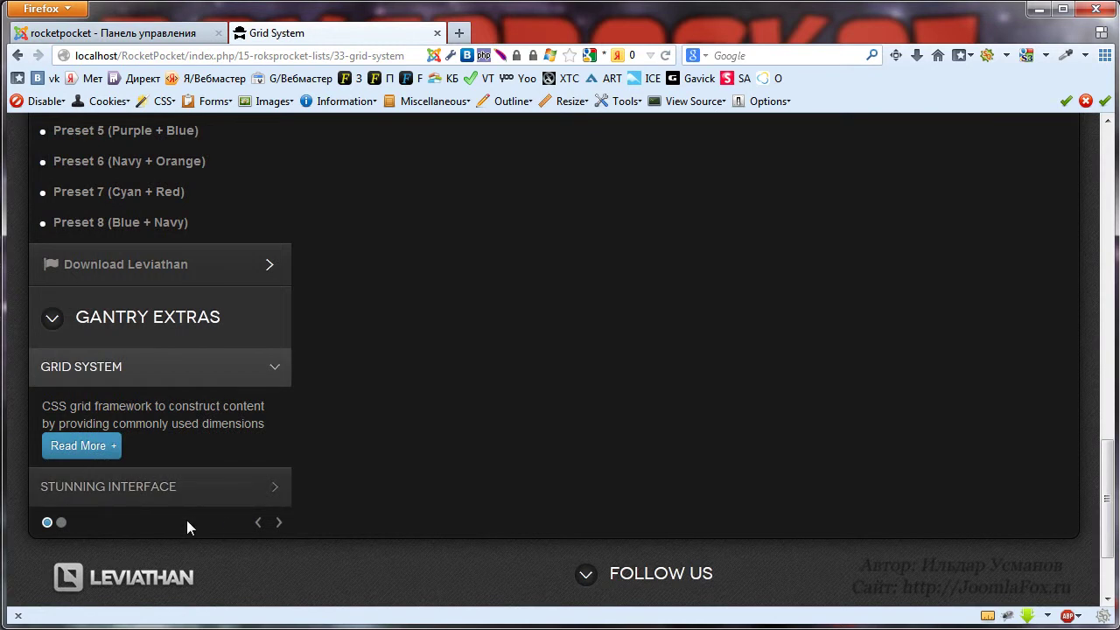
pyautogui.click(158, 35)
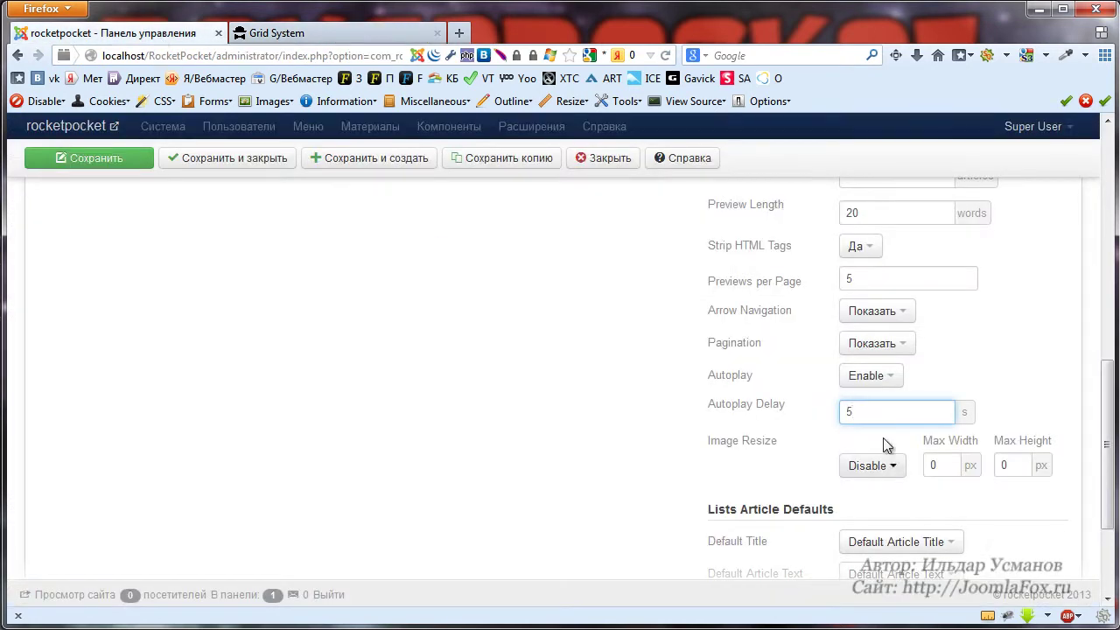
pyautogui.write('1')
pyautogui.click(106, 158)
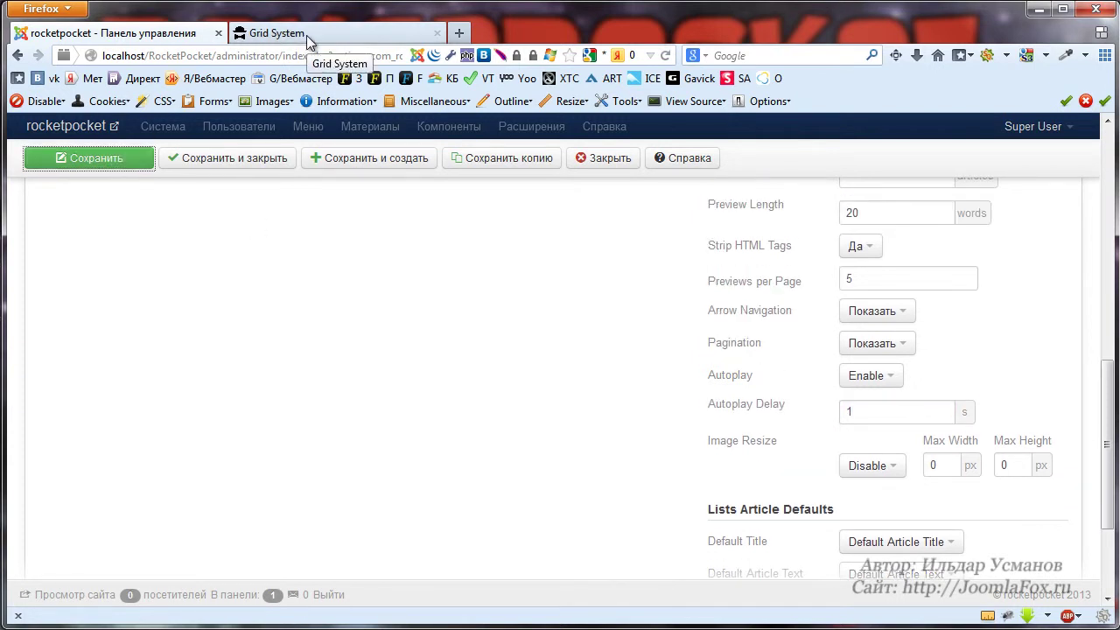
# Reload the Grid System page and check how the Gantry Extras list appears with the saved options
pyautogui.click(307, 35)
pyautogui.click(663, 56)
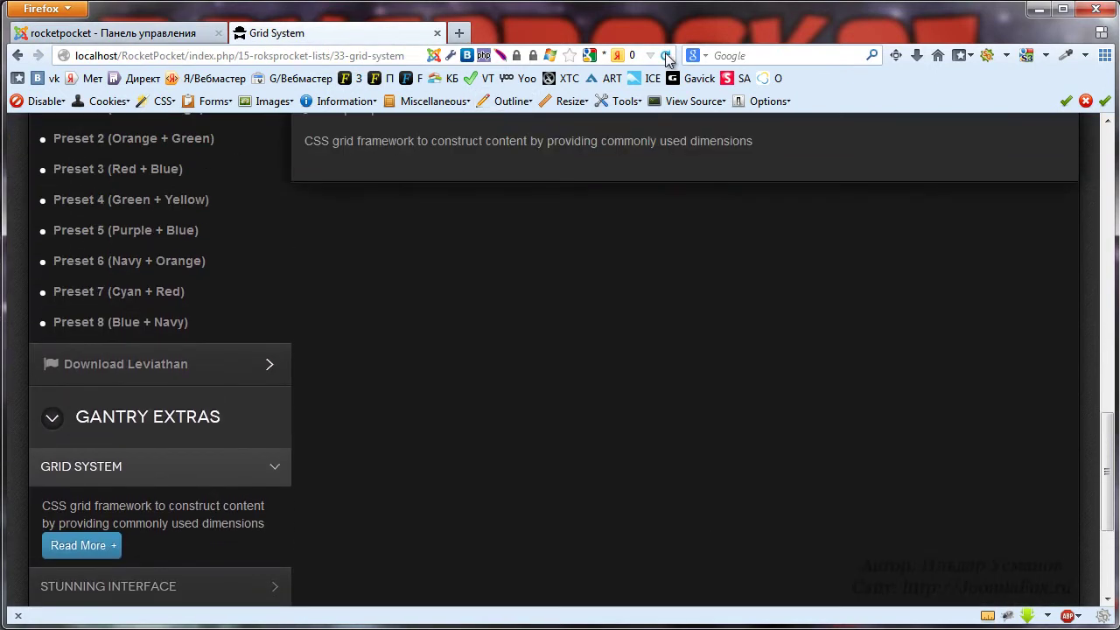
pyautogui.scroll(-5, 554, 364)
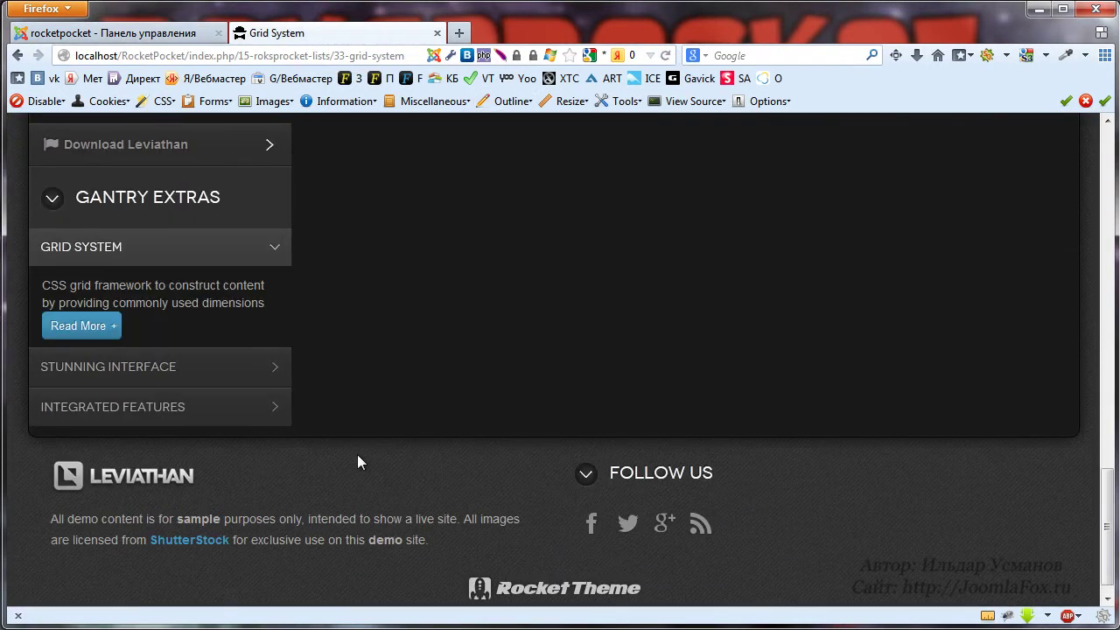
# Set Previews per Page to 2, save the module and check the list's autoplay on the reloaded Grid System page
pyautogui.click(144, 35)
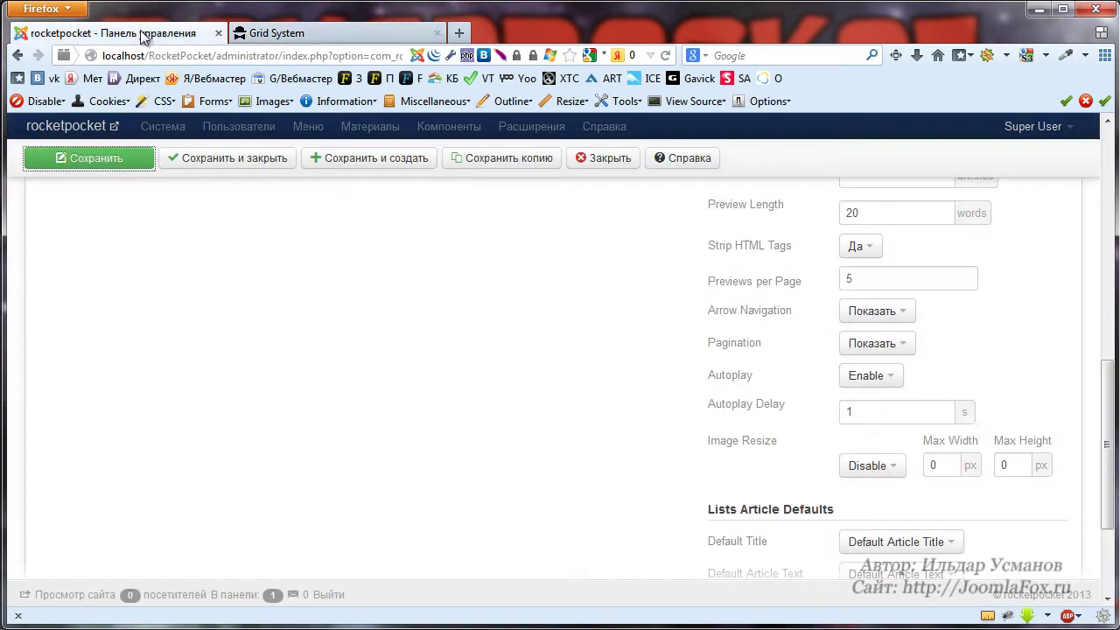
pyautogui.scroll(2, 929, 327)
pyautogui.click(892, 379)
pyautogui.press('BackSpace')
pyautogui.write('2')
pyautogui.scroll(-1, 139, 176)
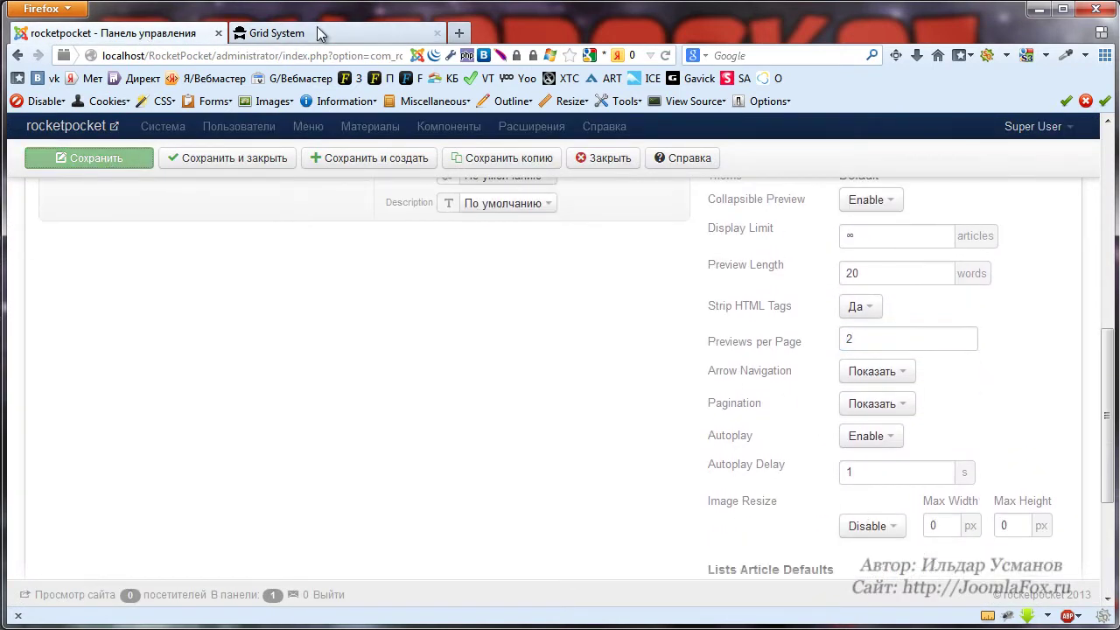
pyautogui.click(315, 32)
pyautogui.click(665, 55)
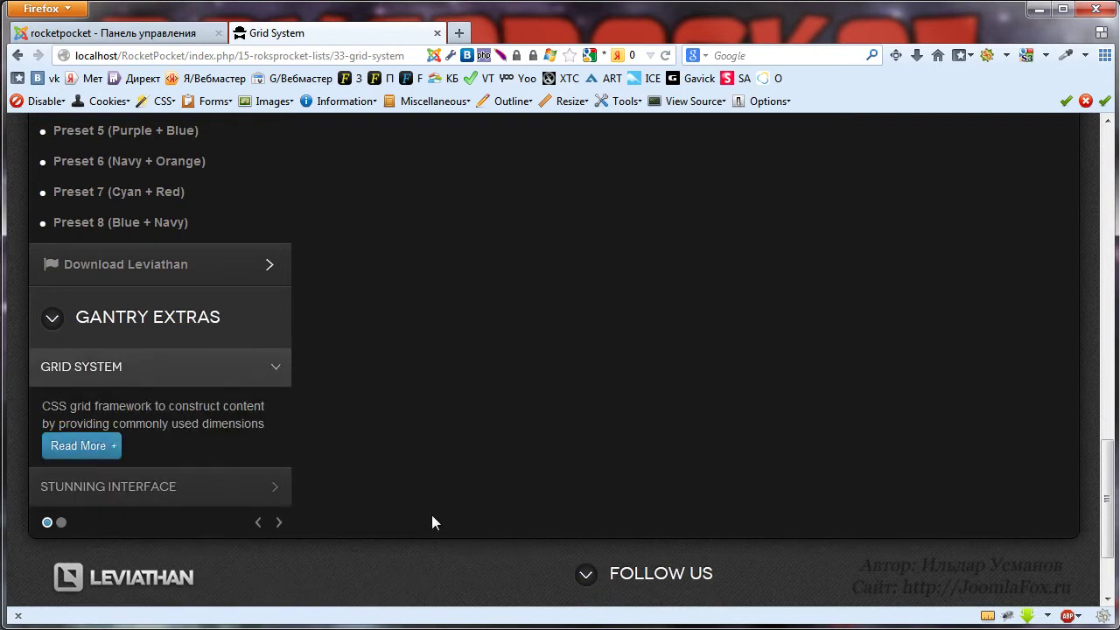
# Disable Autoplay in the module's Lists Layout Options
pyautogui.click(149, 35)
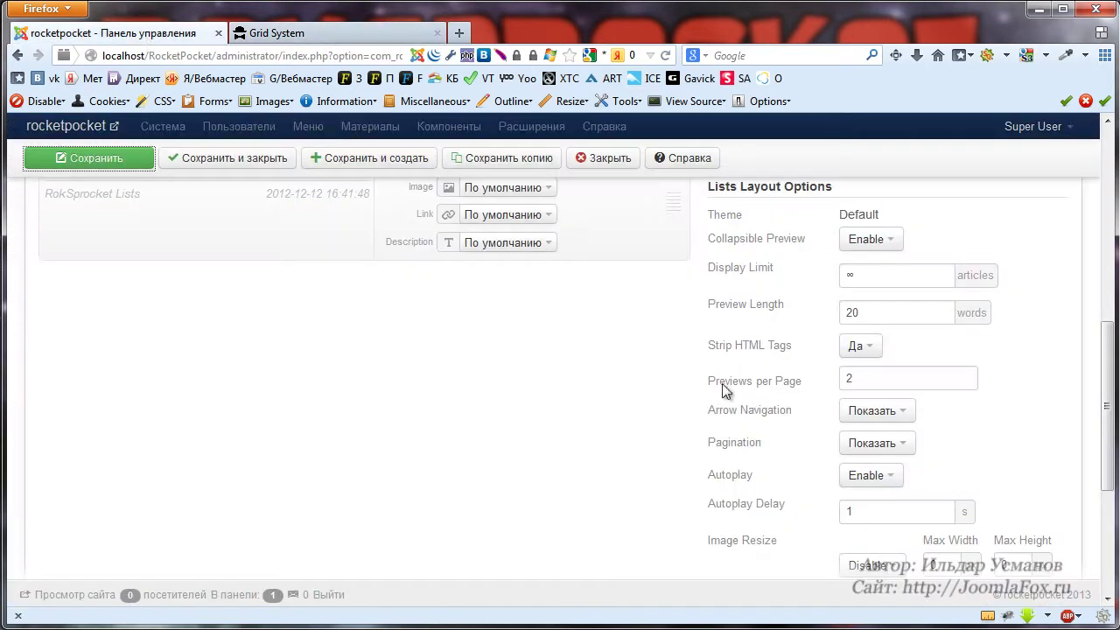
pyautogui.click(889, 476)
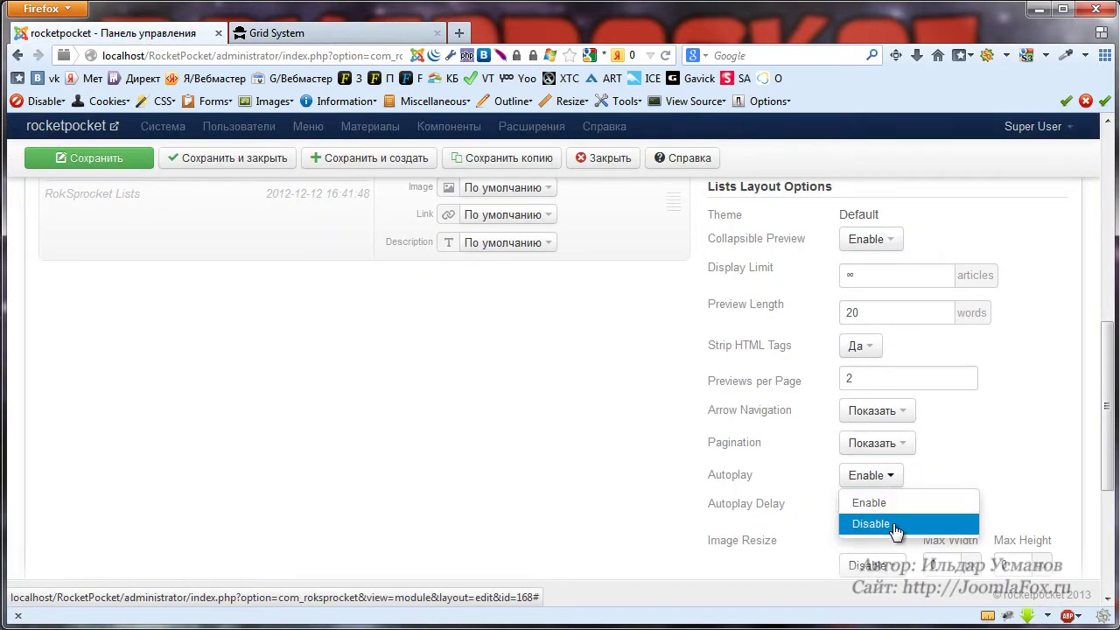
pyautogui.click(892, 524)
# Examine the Image Resize option with its Max Width and Max Height values, alongside the filtered articles' Image settings
pyautogui.scroll(-3, 1081, 462)
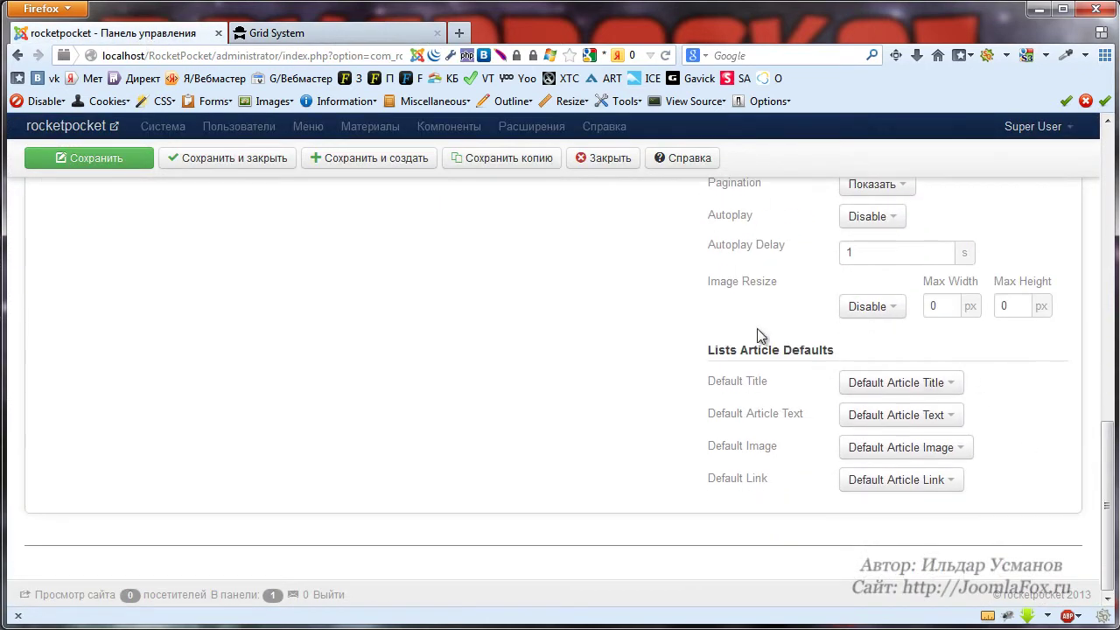
pyautogui.scroll(5, 737, 316)
pyautogui.scroll(3, 828, 425)
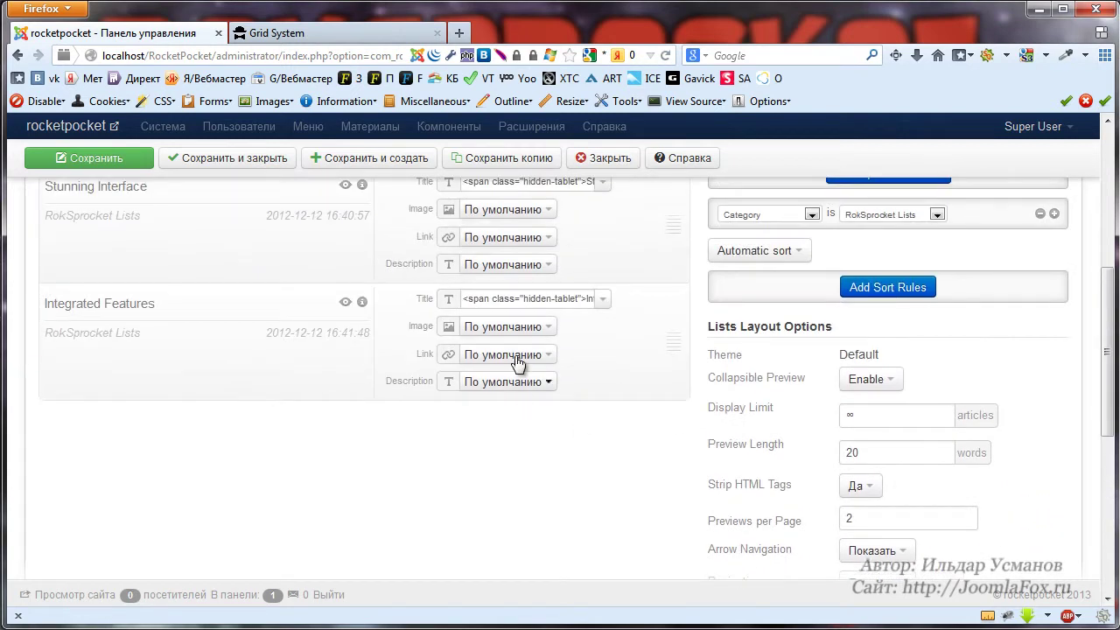
pyautogui.scroll(2, 490, 438)
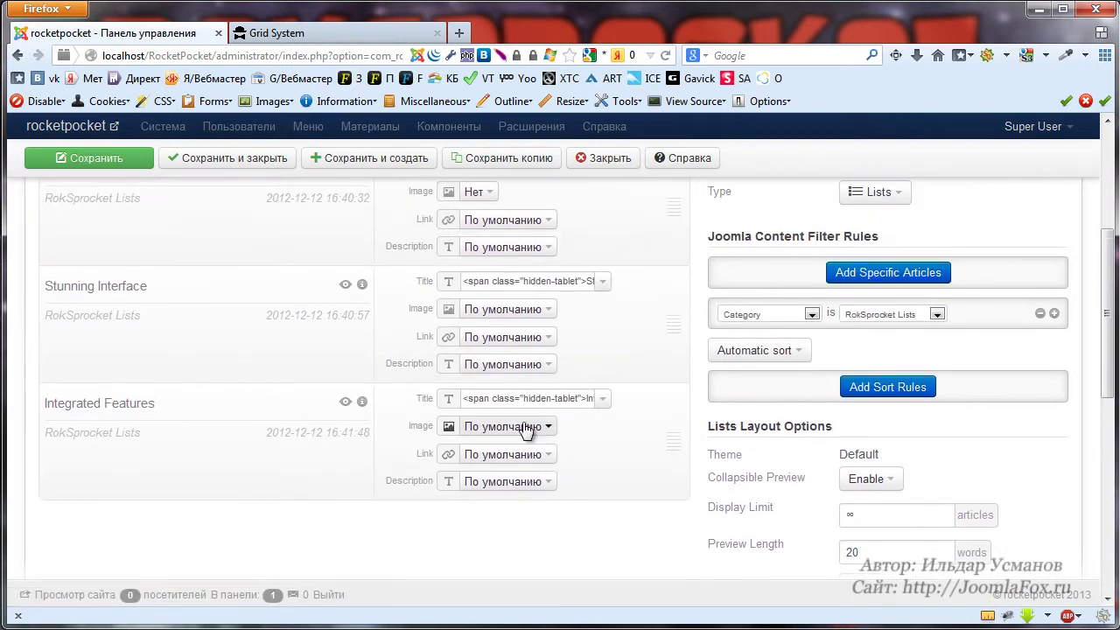
pyautogui.scroll(-5, 688, 438)
pyautogui.scroll(3, 910, 431)
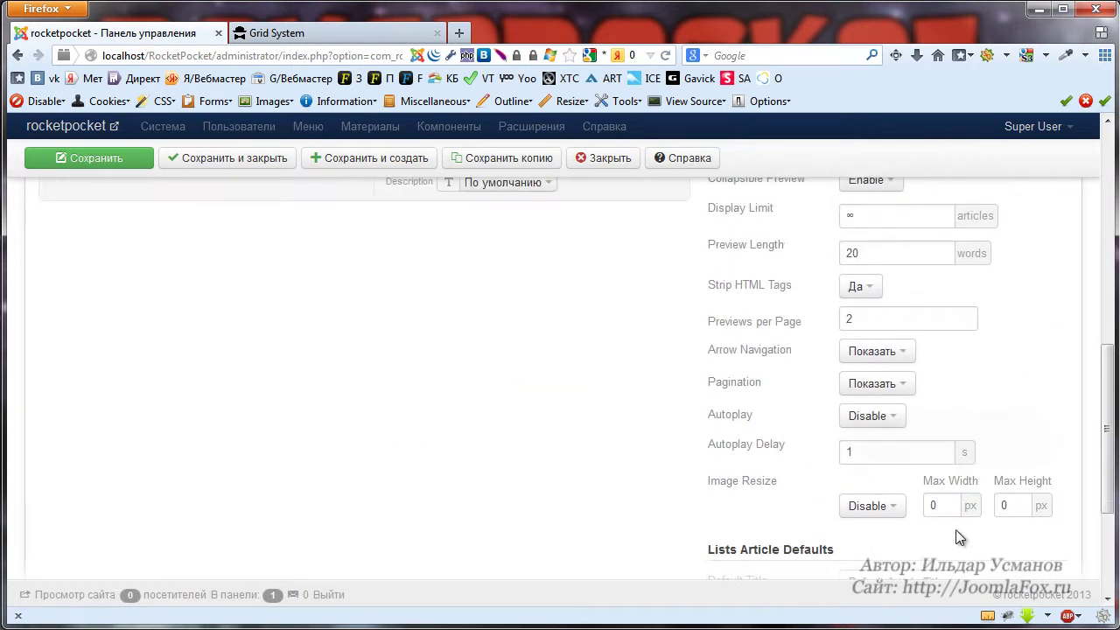
pyautogui.click(920, 507)
pyautogui.doubleClick(995, 505)
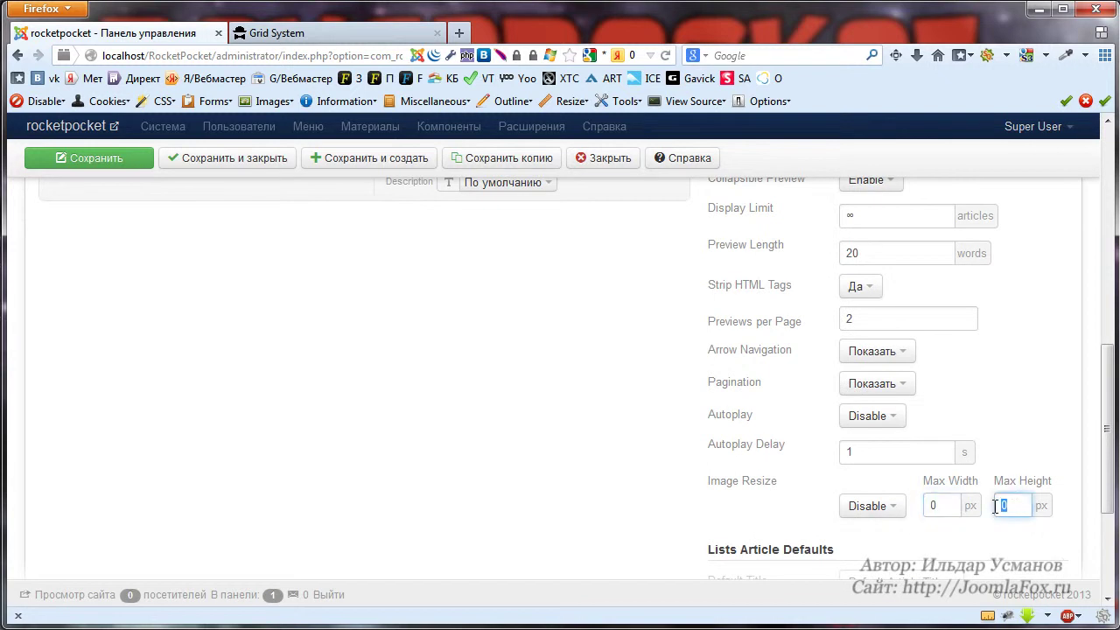
pyautogui.doubleClick(951, 506)
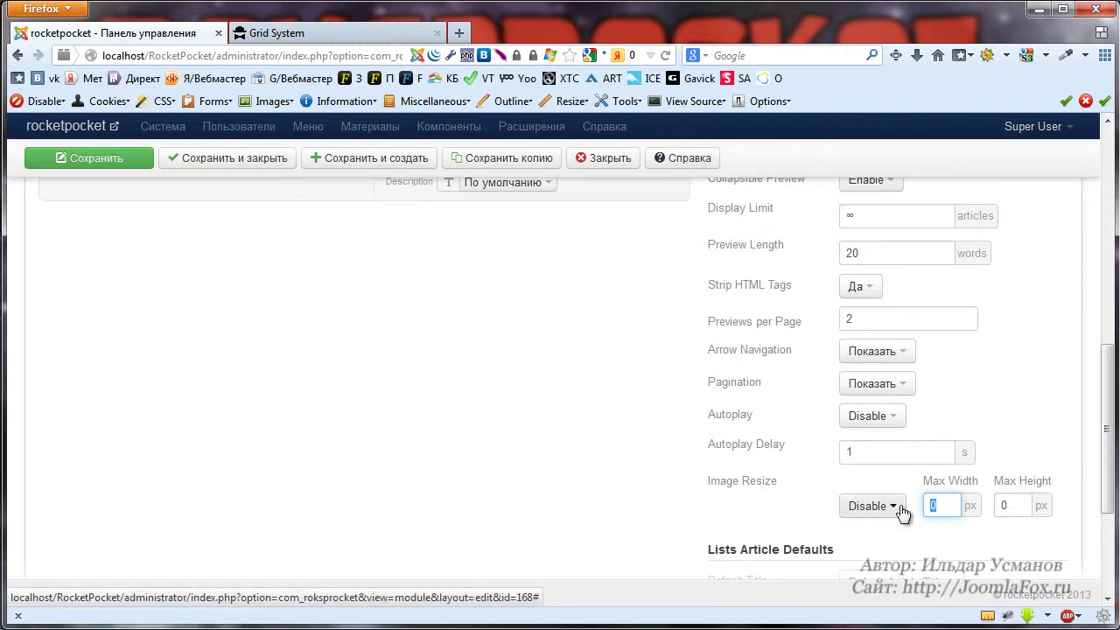
pyautogui.doubleClick(1005, 506)
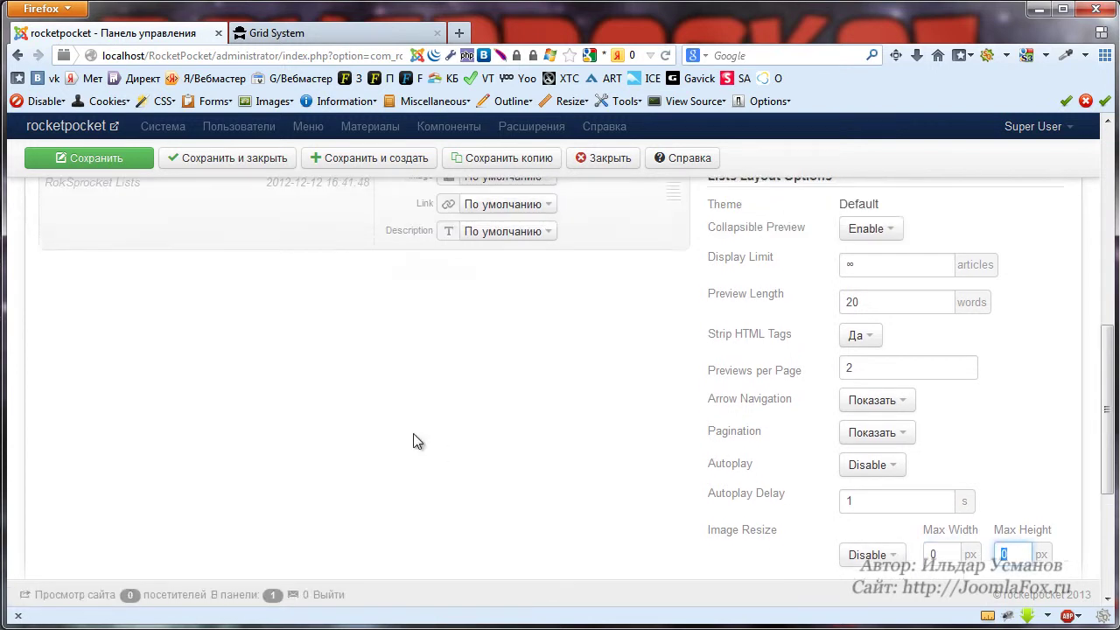
# Review the Lists Article Defaults and content filter rules, and highlight the module's shortcode
pyautogui.scroll(5, 413, 434)
pyautogui.scroll(-10, 660, 423)
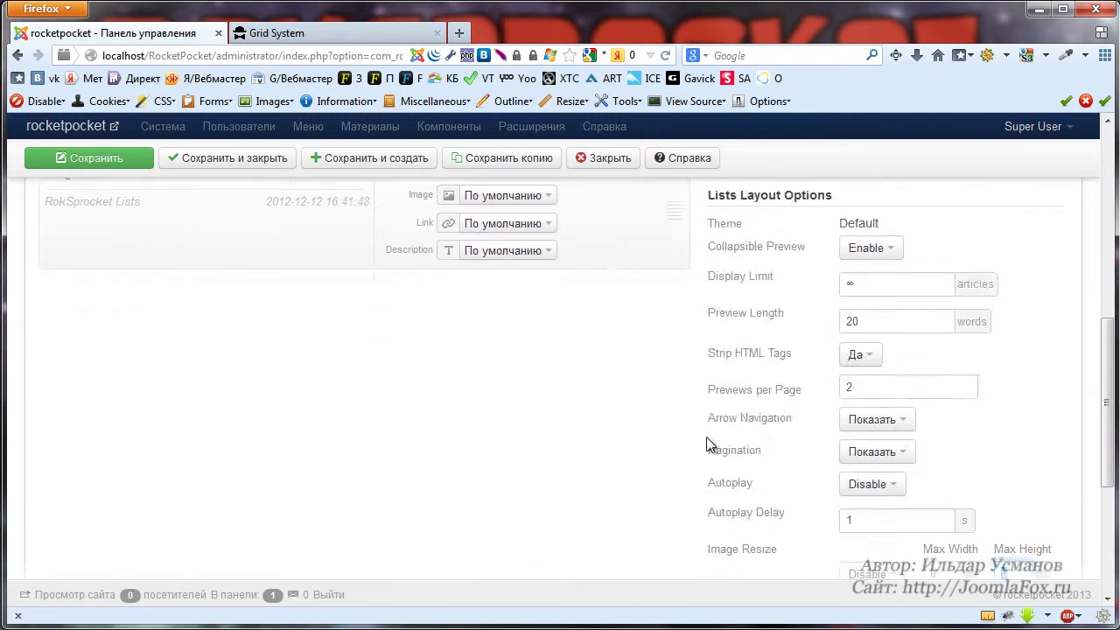
pyautogui.click(1022, 402)
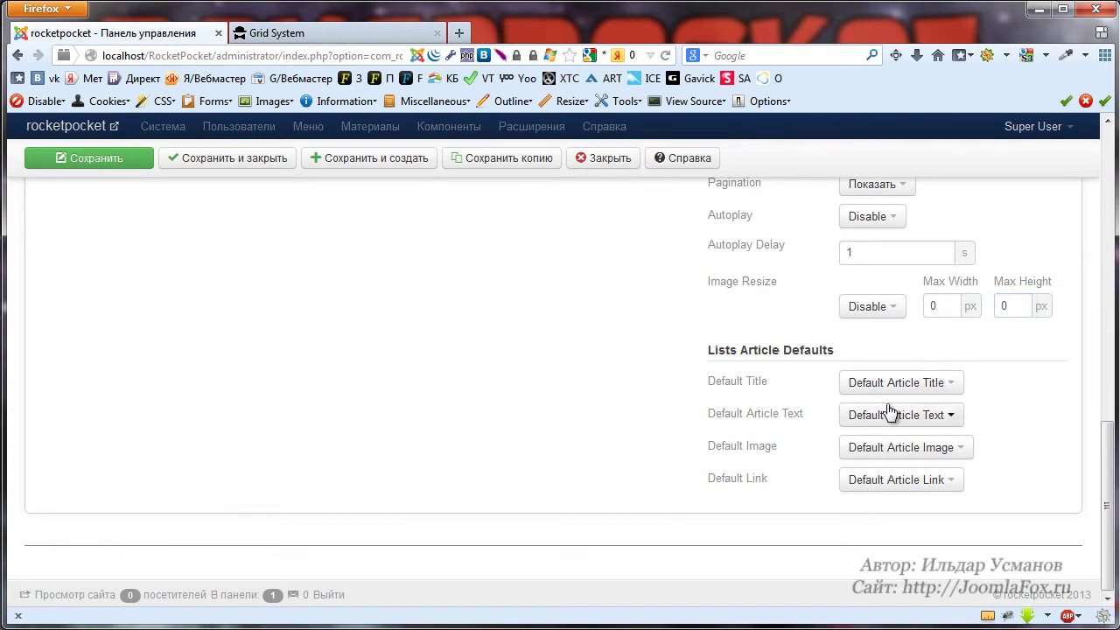
pyautogui.scroll(4, 910, 420)
pyautogui.scroll(7, 855, 442)
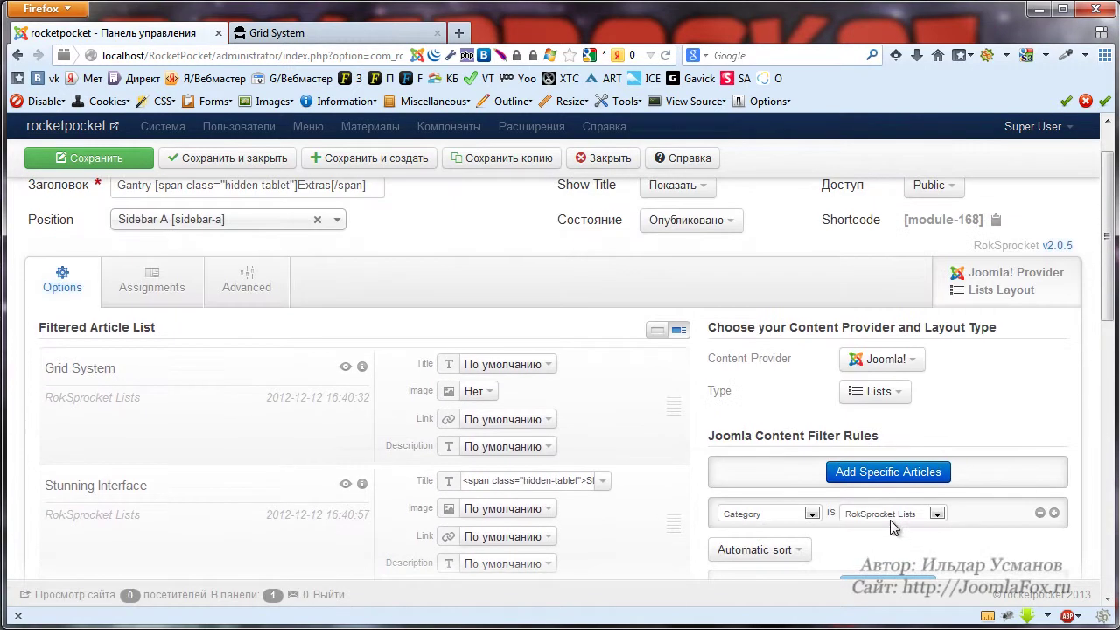
pyautogui.scroll(2, 901, 464)
pyautogui.moveTo(905, 326); pyautogui.dragTo(982, 330)
# Set Previews per Page to 5 in the Lists Layout Options and save the module
pyautogui.scroll(-7, 963, 371)
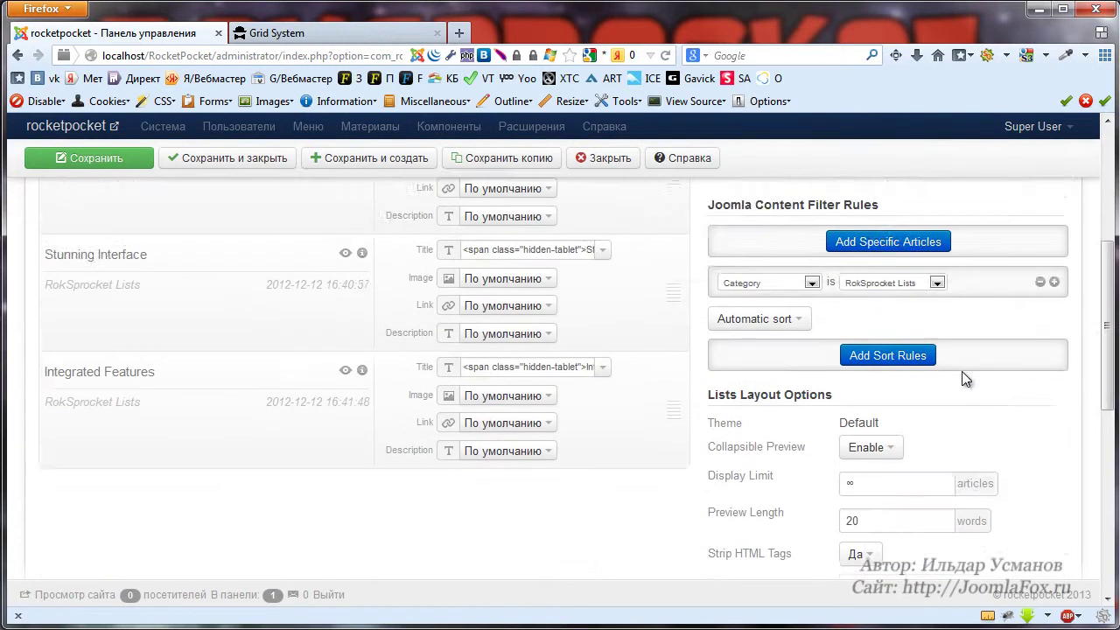
pyautogui.doubleClick(905, 282)
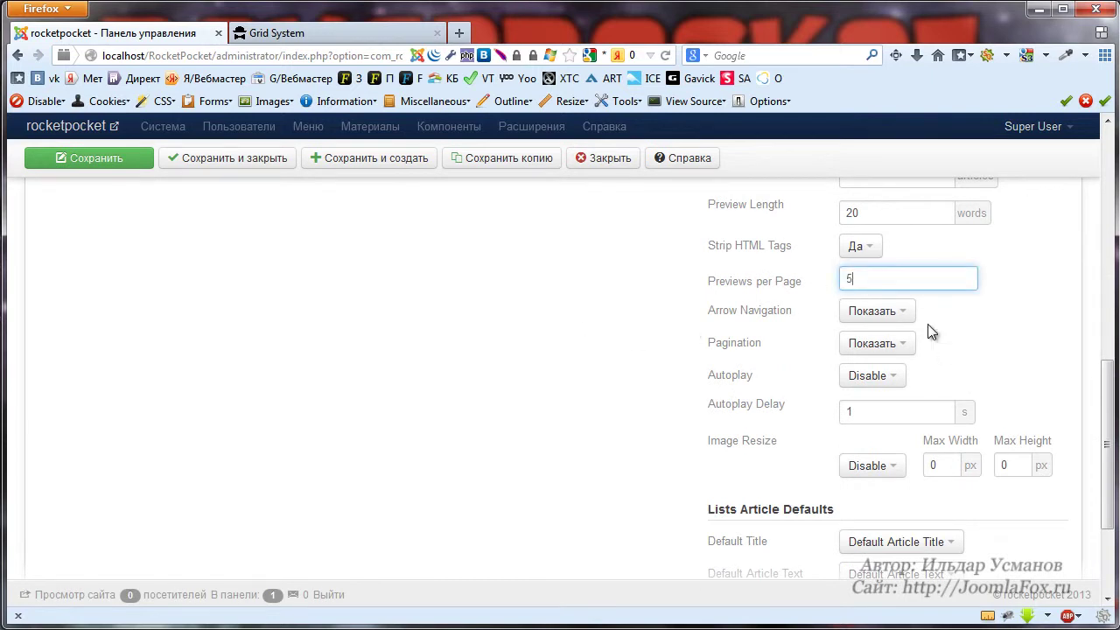
pyautogui.write('5')
pyautogui.press('Return')
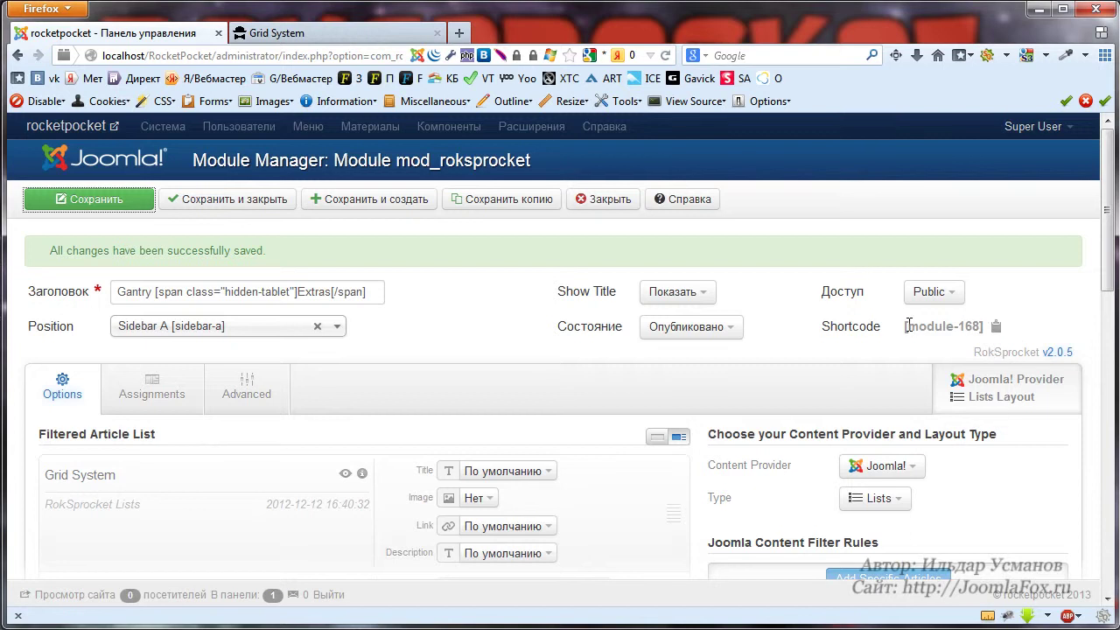
# Copy the Gantry Extras module's shortcode [module-168] to the clipboard and close the module
pyautogui.moveTo(906, 326); pyautogui.dragTo(917, 352)
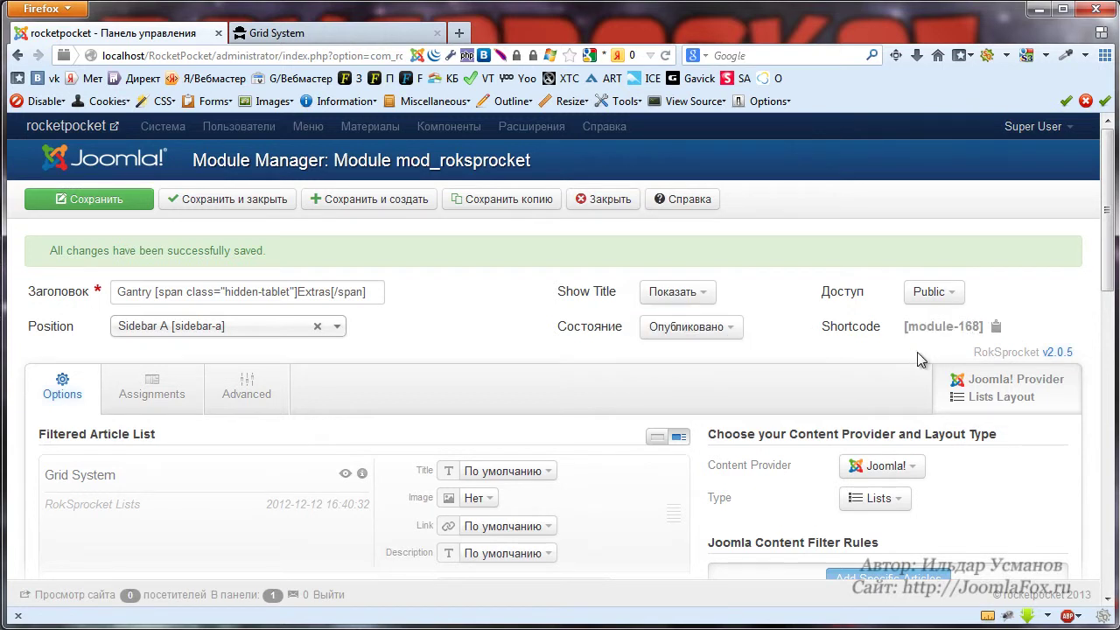
pyautogui.click(998, 332)
pyautogui.click(615, 203)
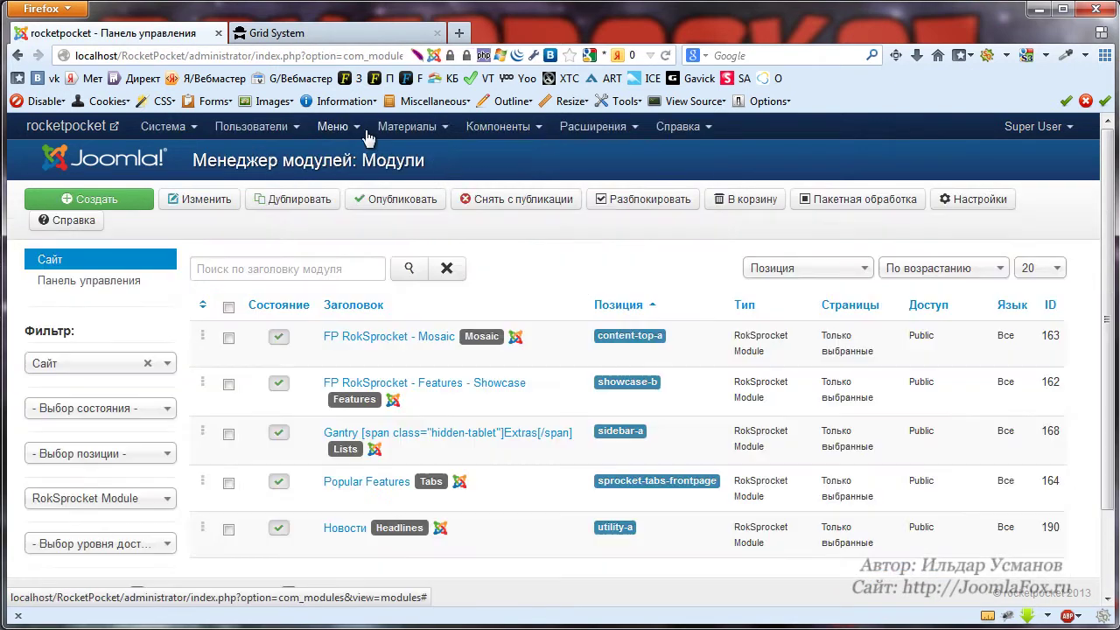
# Open the About Joomla! article for editing from the article manager
pyautogui.click(407, 126)
pyautogui.click(403, 158)
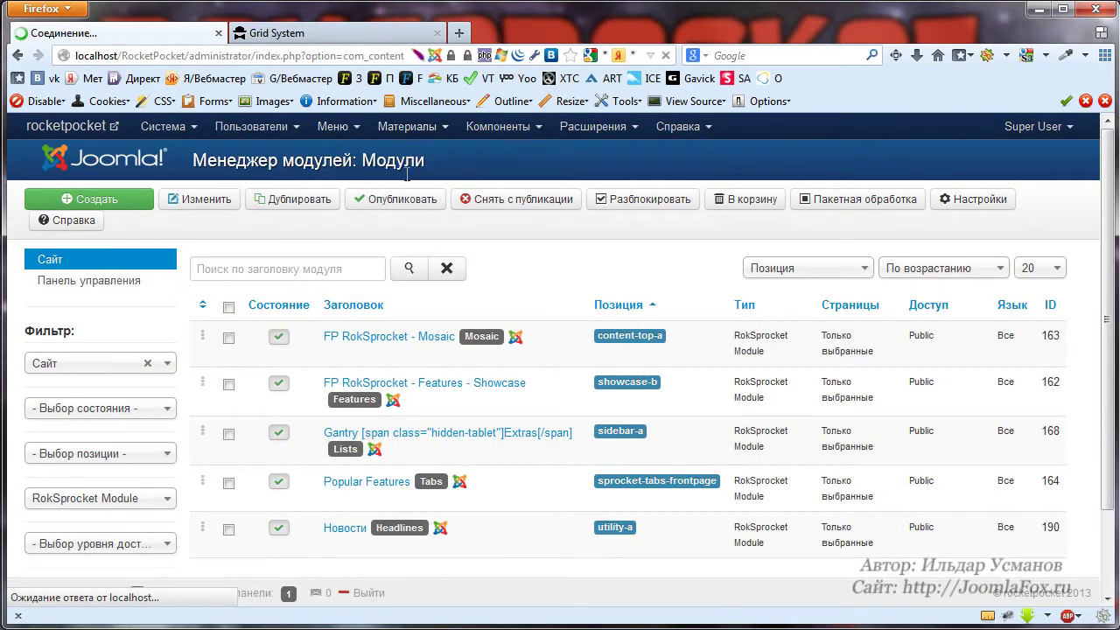
pyautogui.click(361, 338)
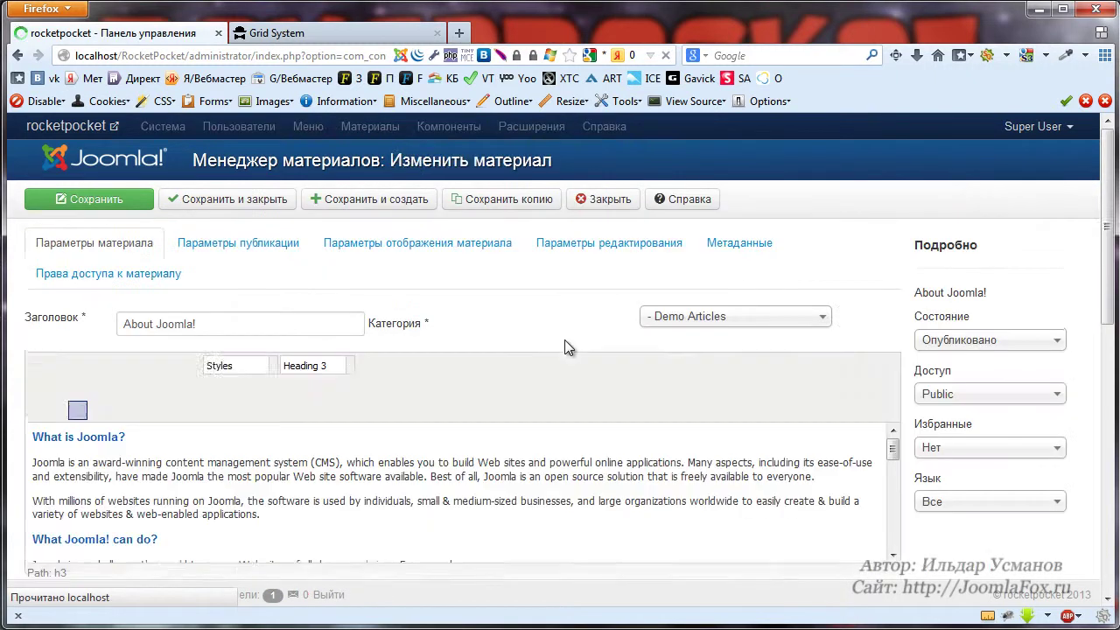
# Insert the shortcode [module-168] on its own line below "Visit Joomla!" at the article's end, and save and close the article
pyautogui.scroll(-5, 564, 341)
pyautogui.scroll(-10, 462, 263)
pyautogui.click(394, 294)
pyautogui.write('[module-168]')
pyautogui.press('BackSpace')
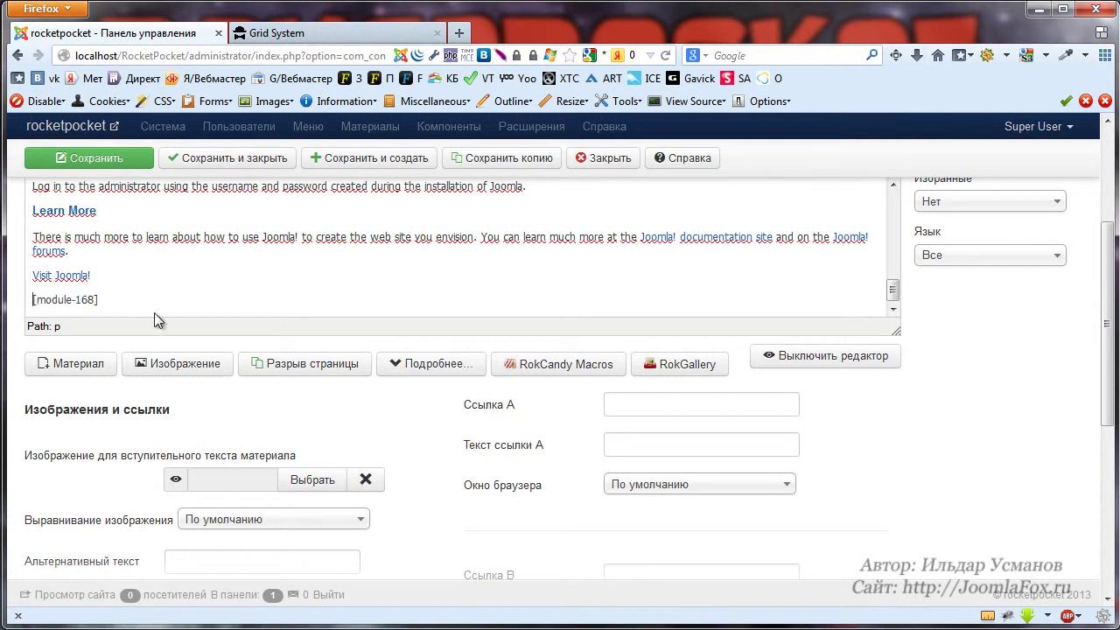
pyautogui.press('End')
pyautogui.scroll(3, 604, 429)
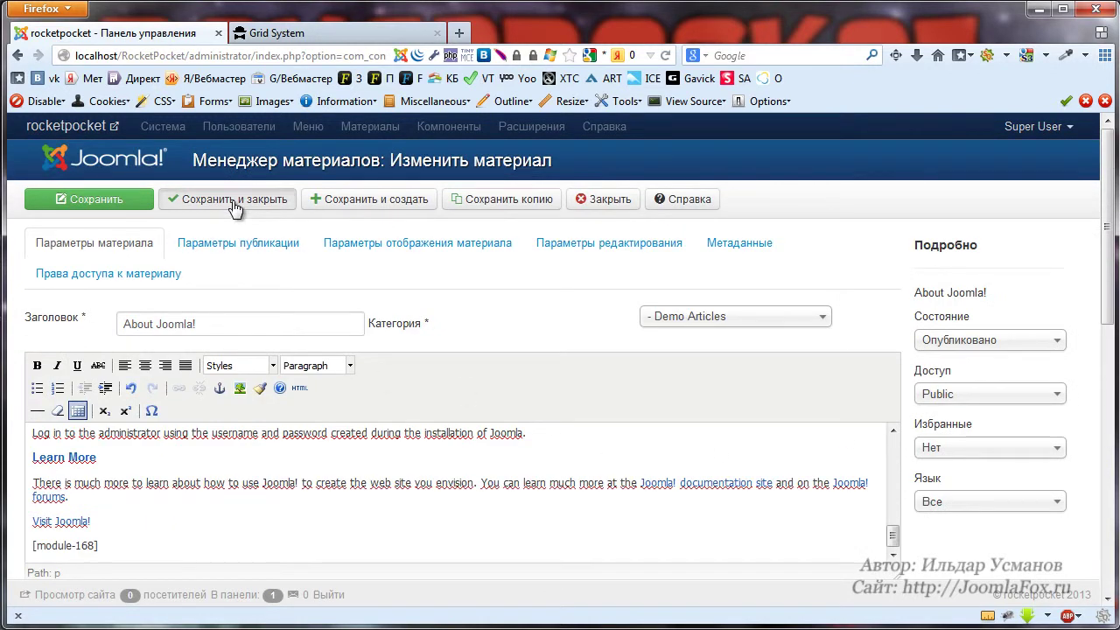
pyautogui.click(234, 204)
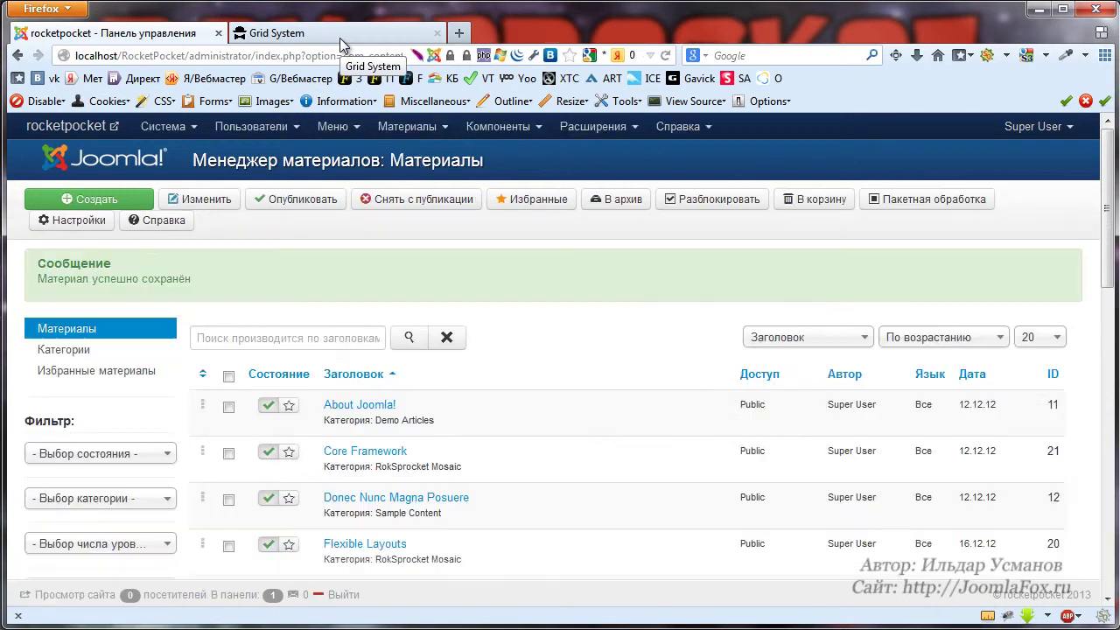
# Reload the site's front end, search it for "abo" and open the About Joomla! article
pyautogui.click(340, 38)
pyautogui.scroll(3, 512, 287)
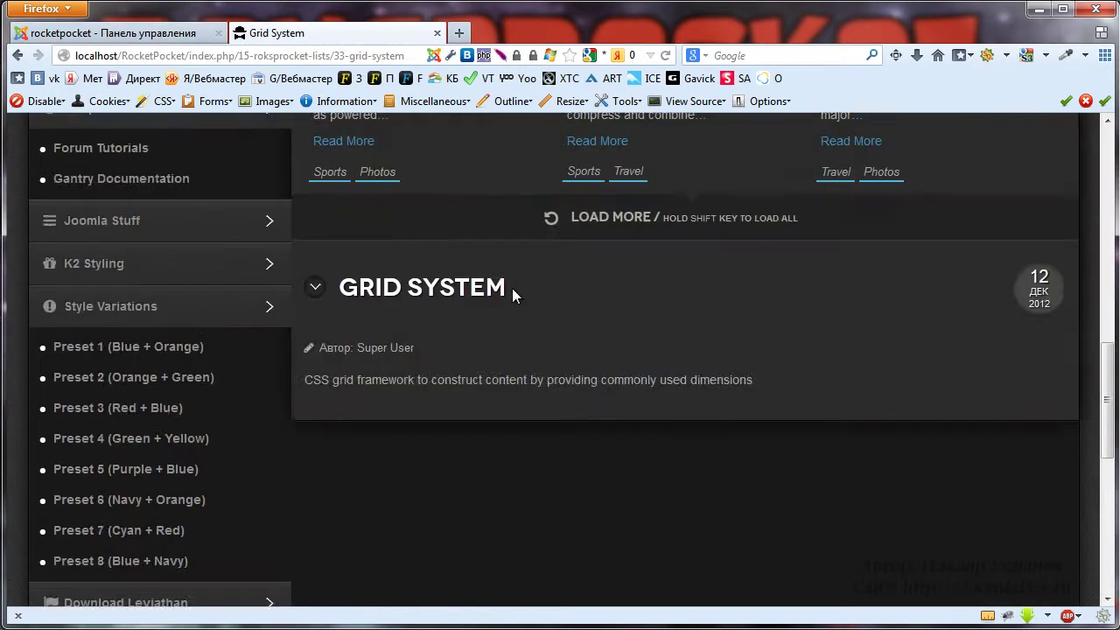
pyautogui.scroll(10, 512, 287)
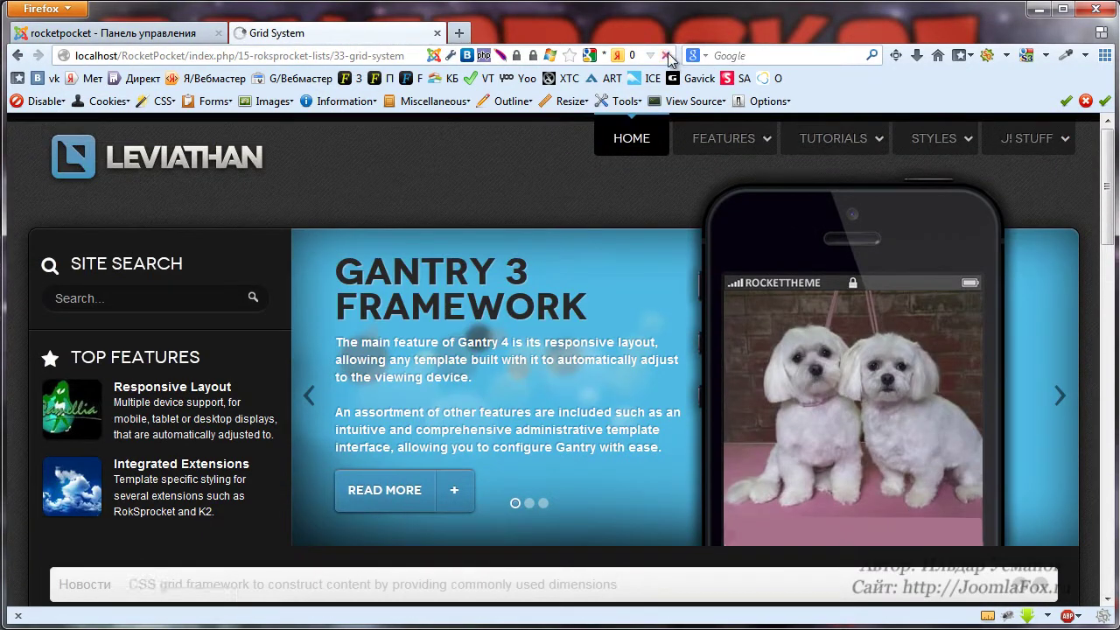
pyautogui.click(667, 57)
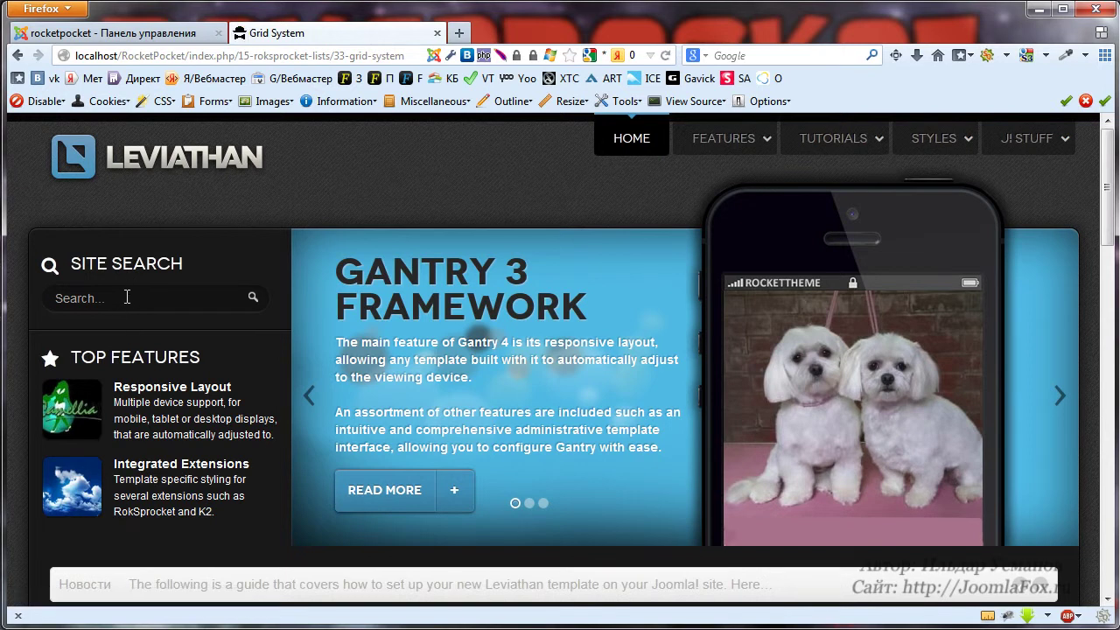
pyautogui.write('abo')
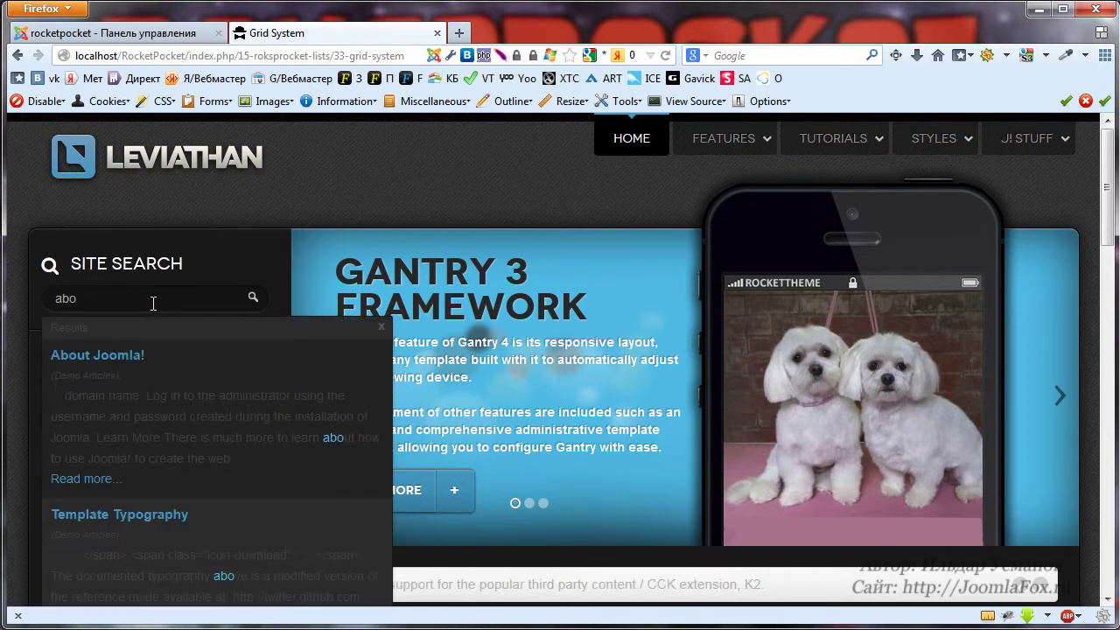
pyautogui.click(83, 356)
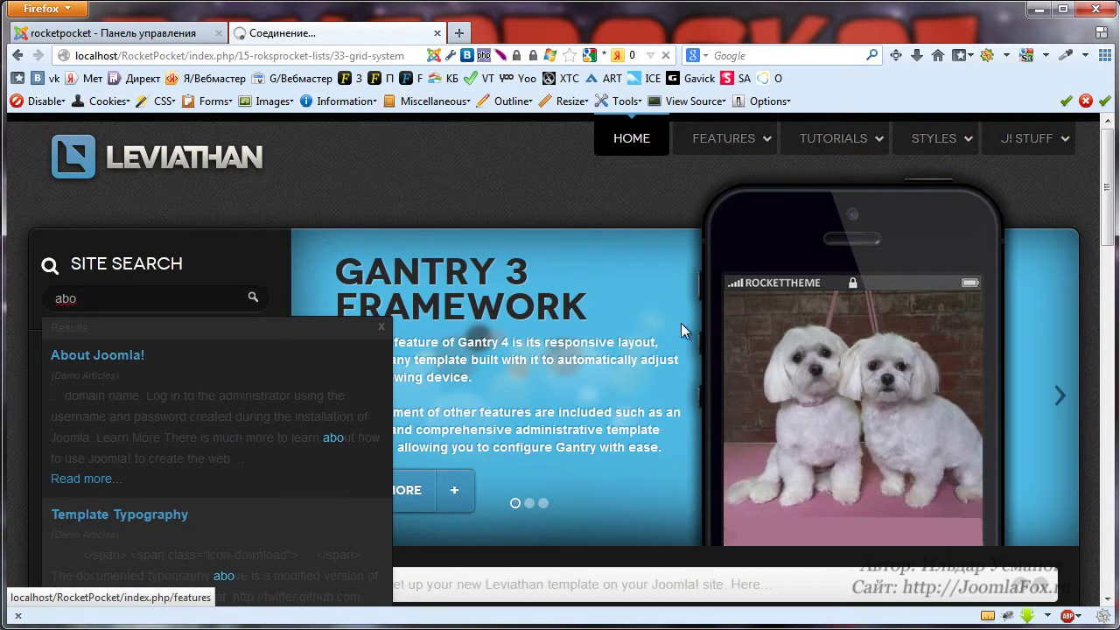
# Check the embedded list at the article's end by expanding Grid System, Stunning Interface and Integrated Features, and return to the administration page
pyautogui.scroll(-10, 776, 373)
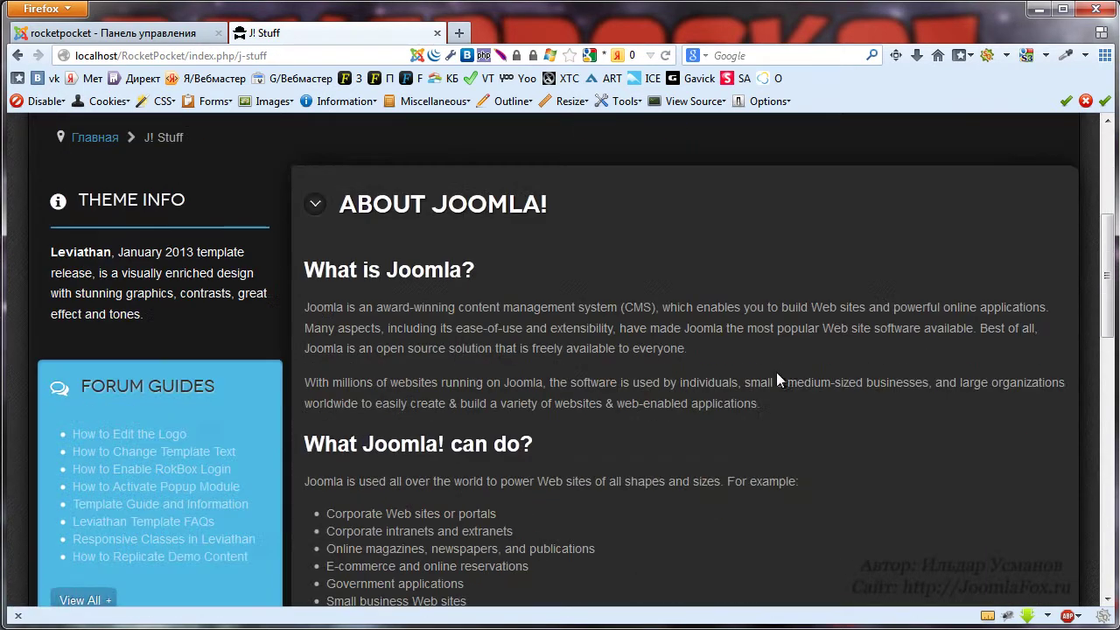
pyautogui.scroll(-5, 775, 372)
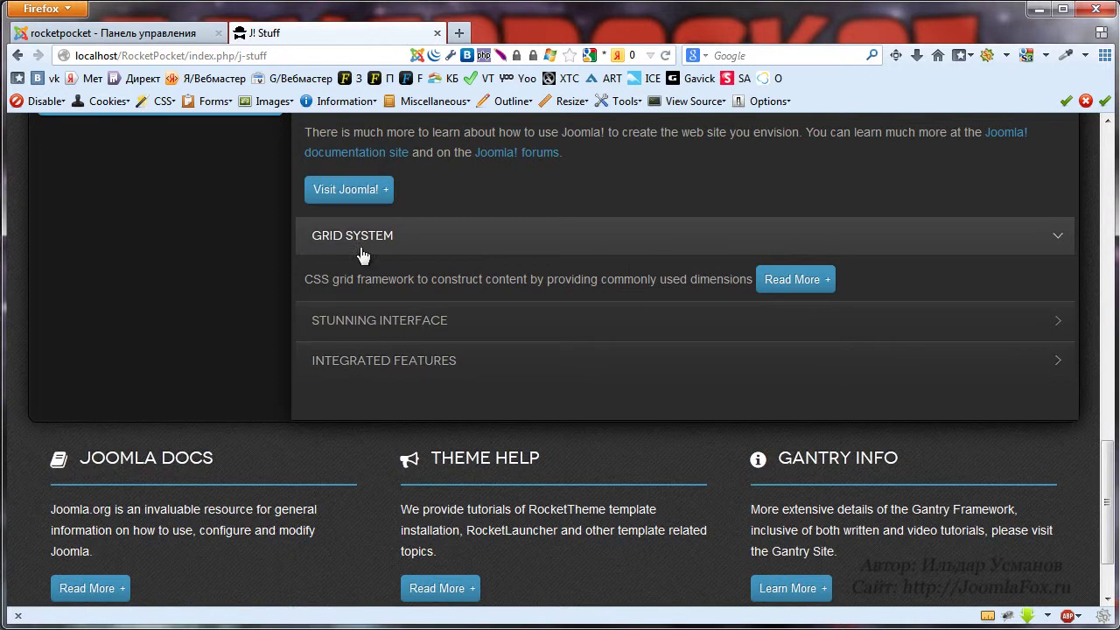
pyautogui.click(390, 323)
pyautogui.click(400, 366)
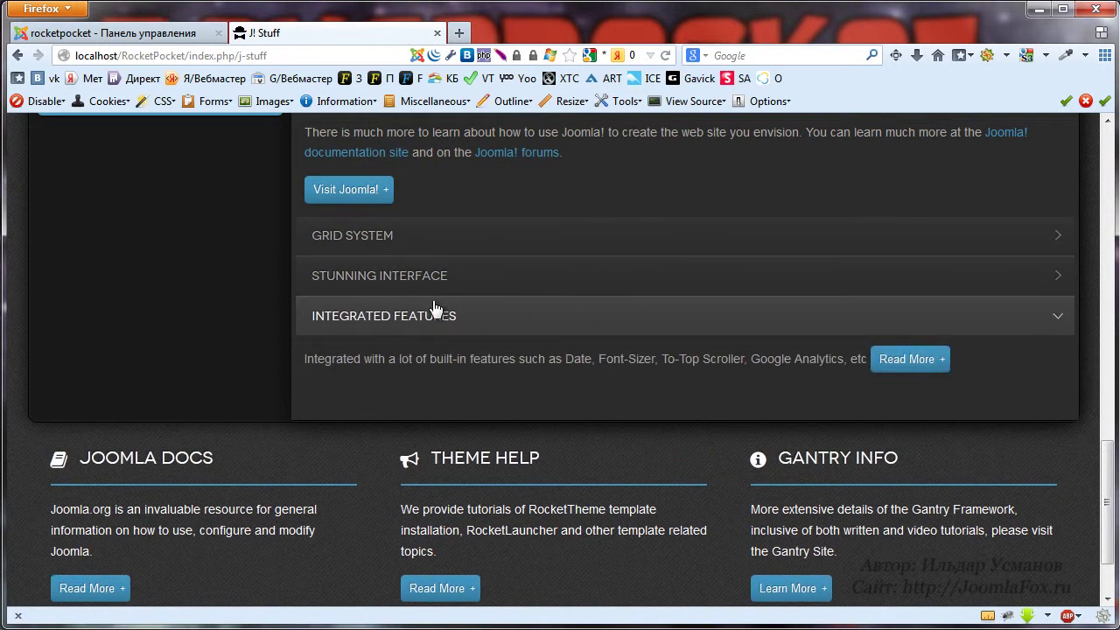
pyautogui.click(432, 278)
pyautogui.click(421, 236)
pyautogui.click(428, 320)
pyautogui.click(432, 357)
pyautogui.click(439, 287)
pyautogui.click(437, 236)
pyautogui.click(452, 361)
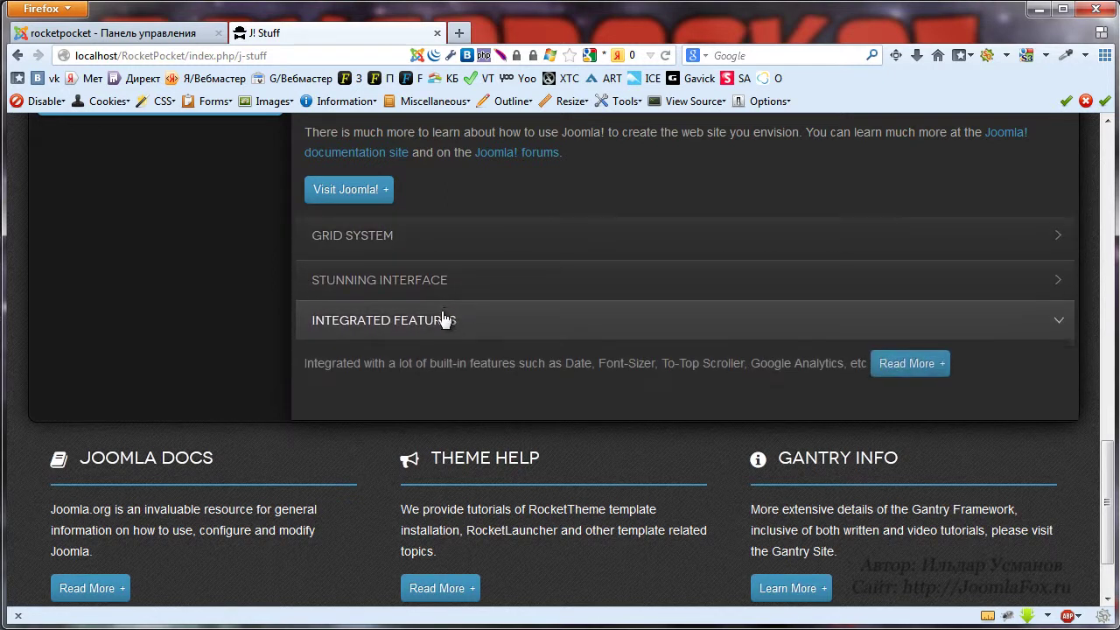
pyautogui.click(442, 289)
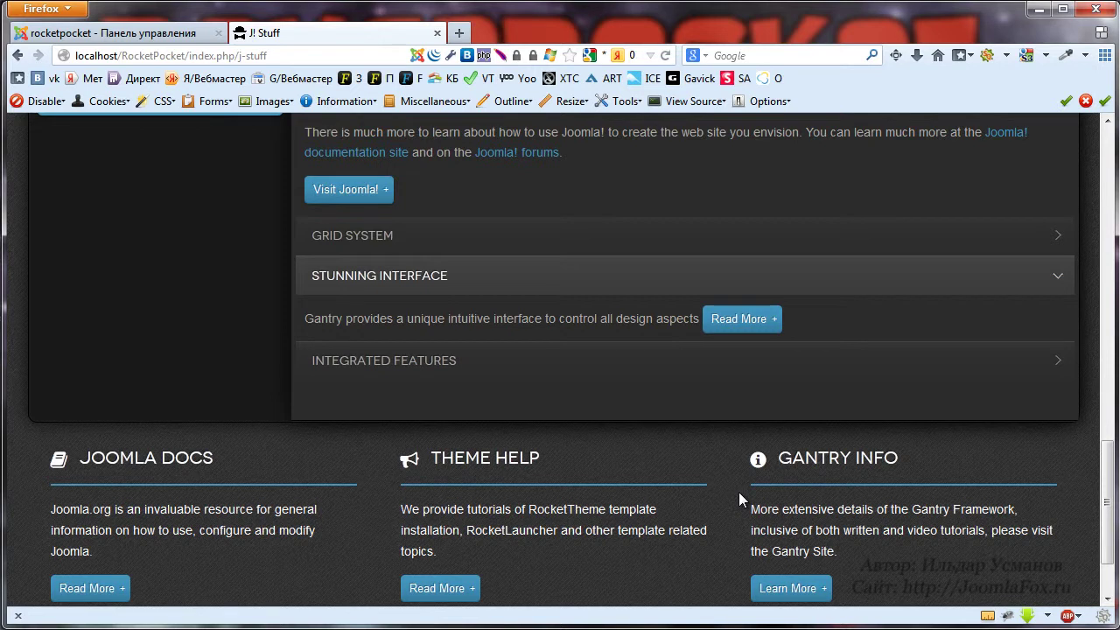
pyautogui.click(60, 35)
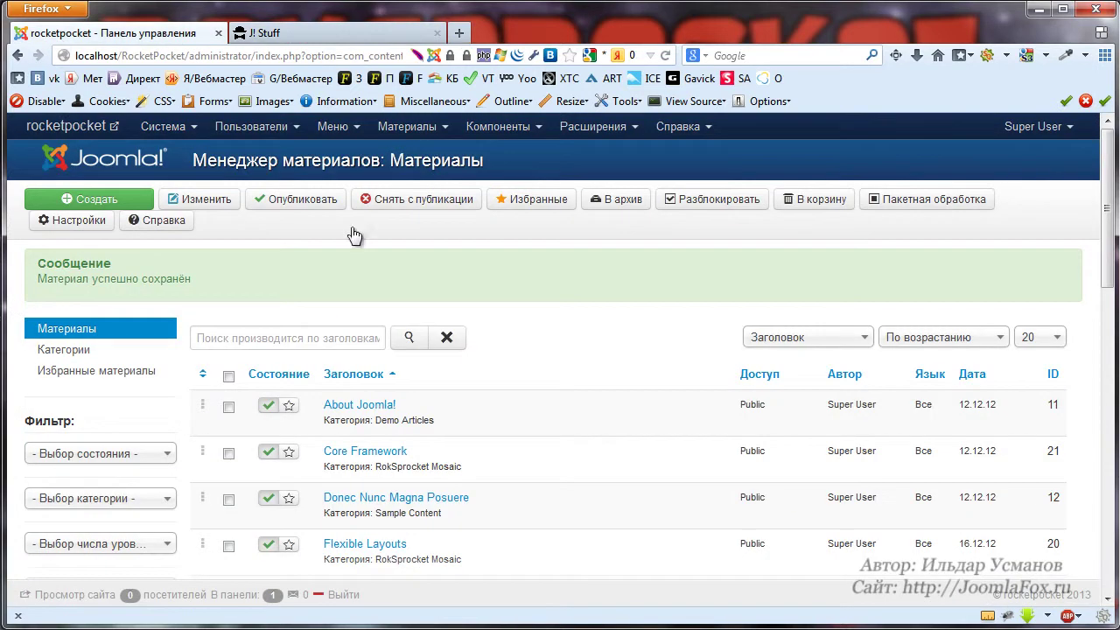